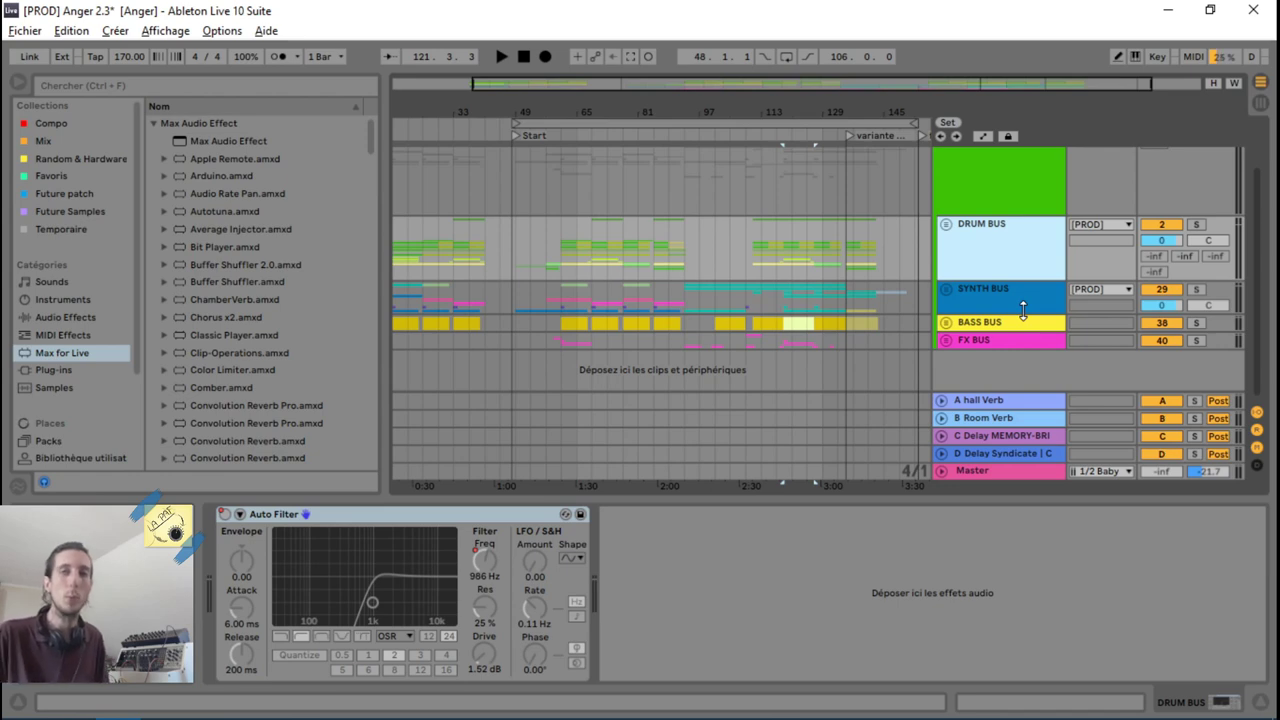
Step: Select the DRUM BUS, SYNTH BUS, BASS BUS and FX BUS group tracks together
{"action": "scroll", "coordinate": [1030, 285], "scroll_direction": "up", "scroll_amount": 1}
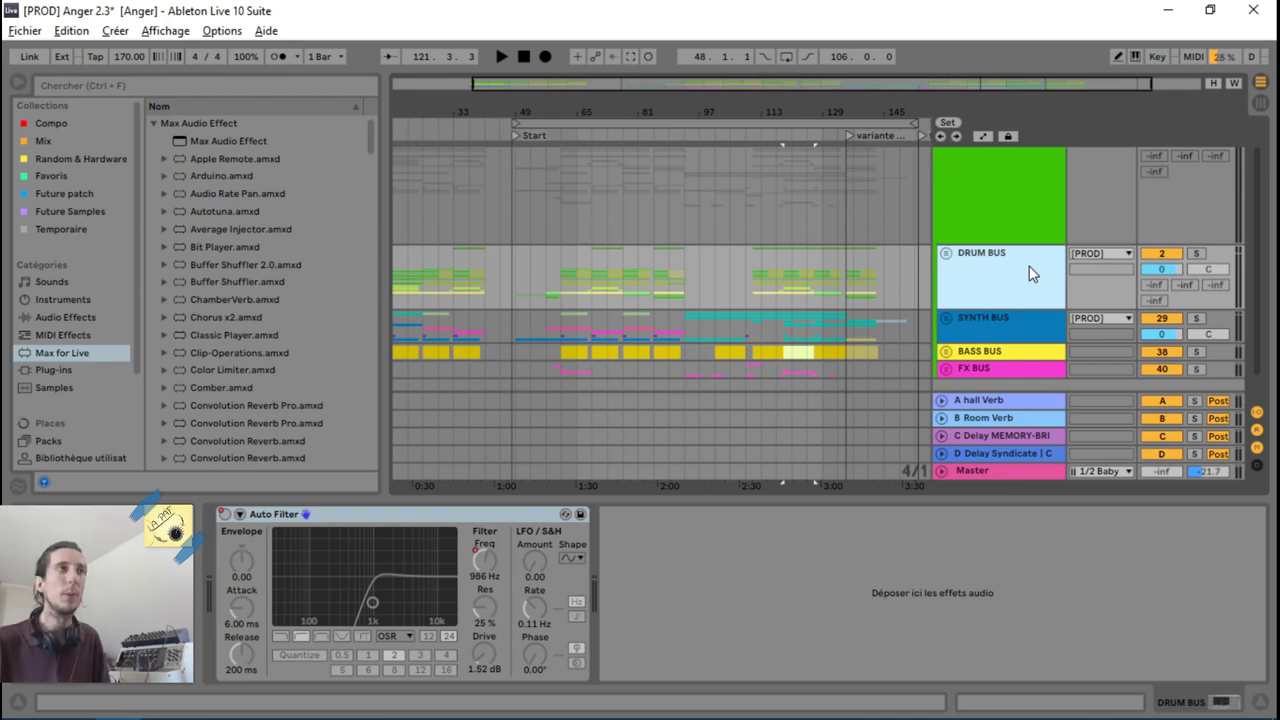
{"action": "scroll", "coordinate": [1032, 274], "scroll_direction": "up", "scroll_amount": 1}
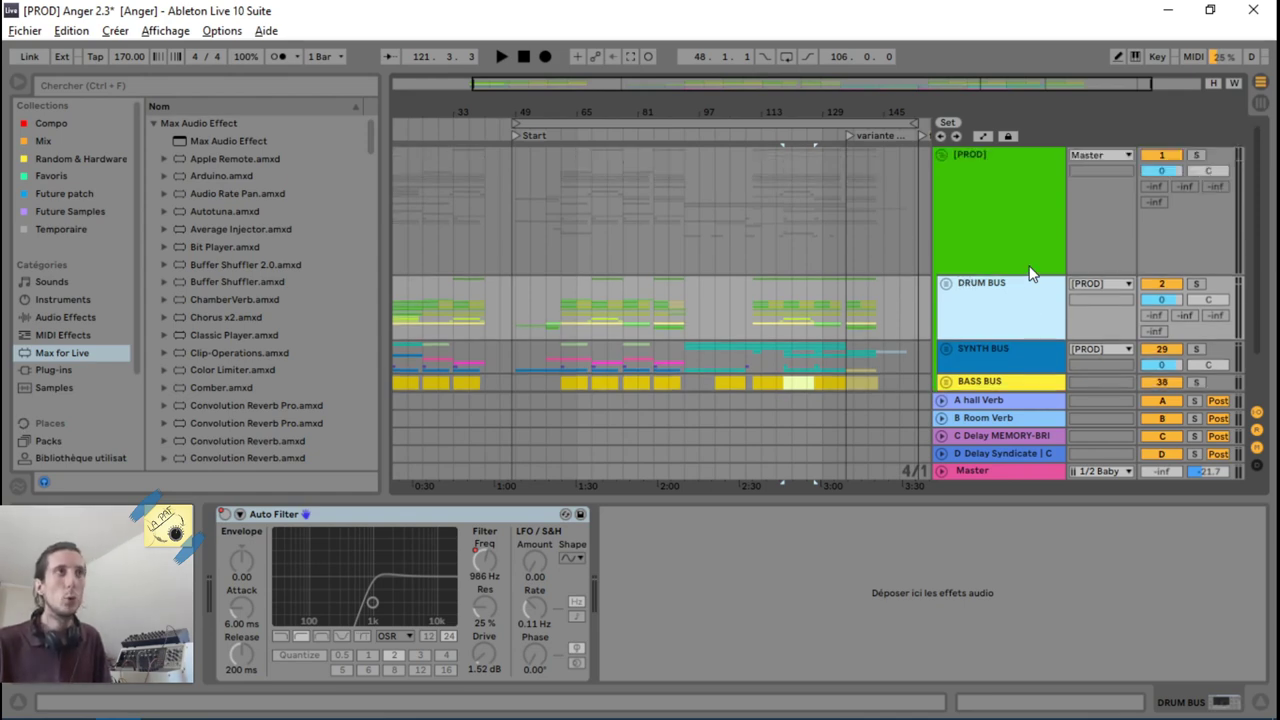
{"action": "left_click", "coordinate": [1006, 222]}
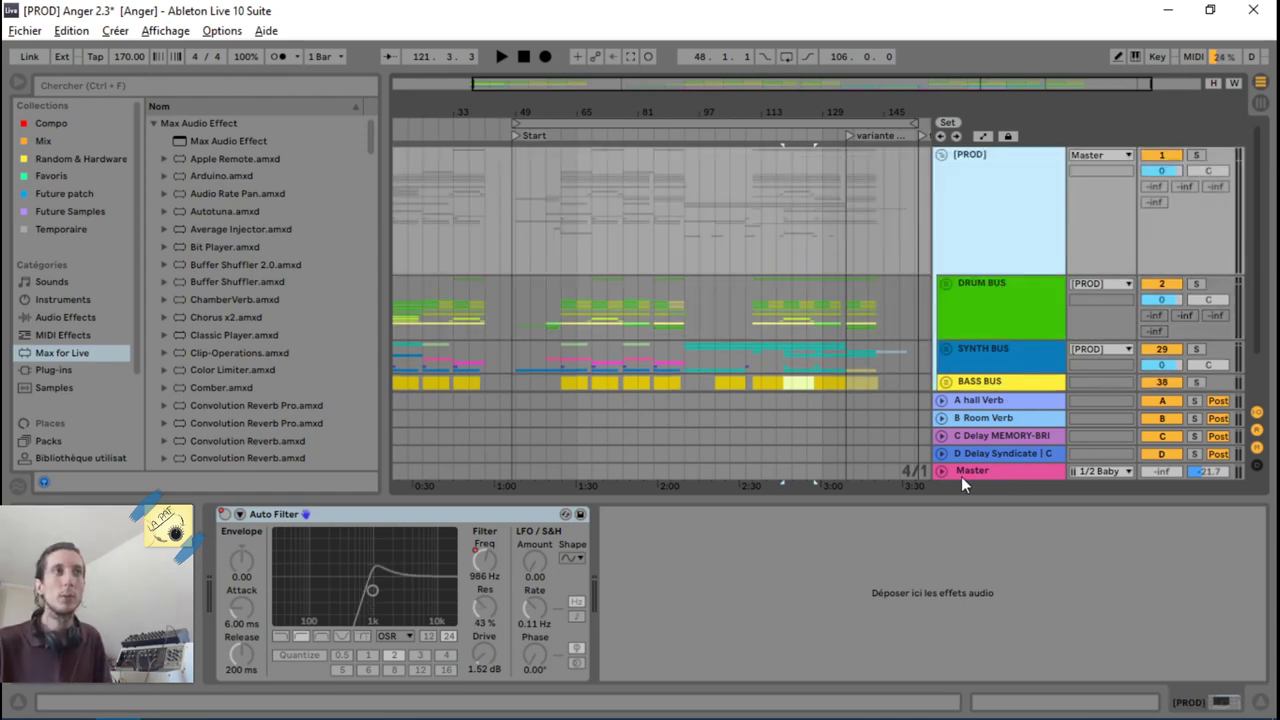
{"action": "left_click", "coordinate": [959, 294]}
{"action": "scroll", "coordinate": [959, 294], "scroll_direction": "down", "scroll_amount": 2}
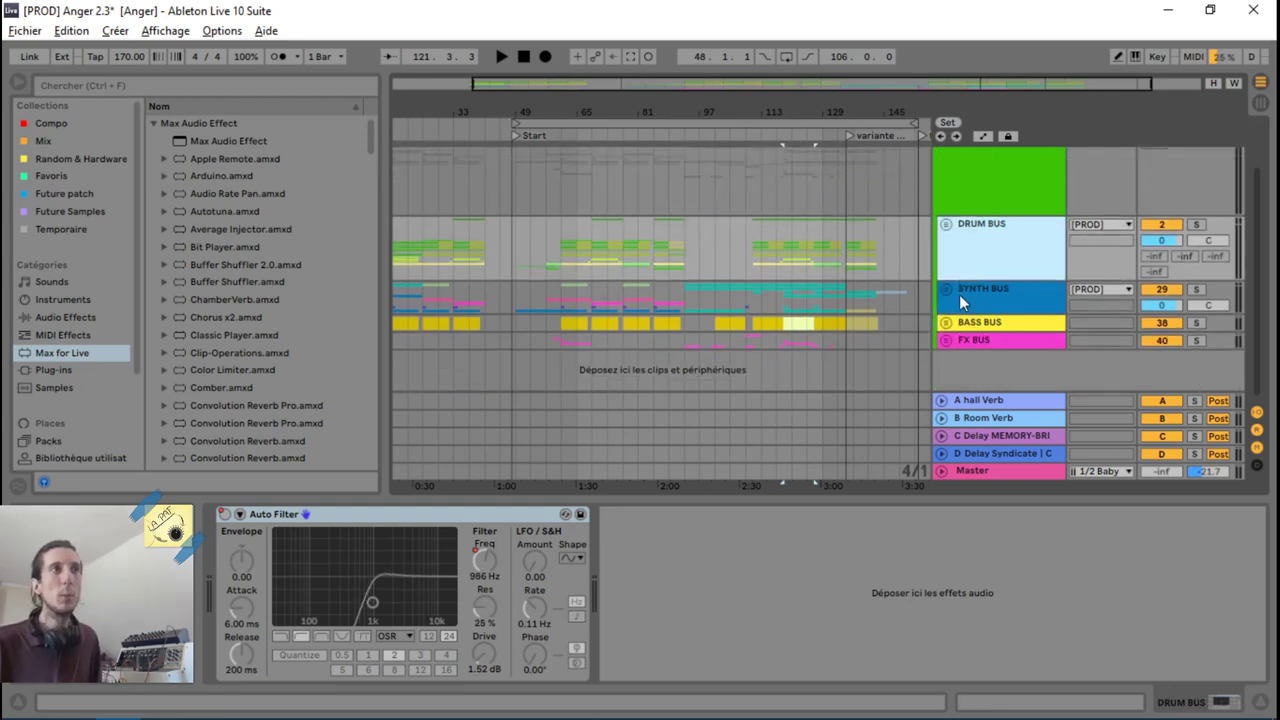
{"action": "left_click", "coordinate": [980, 341], "text": "shift"}
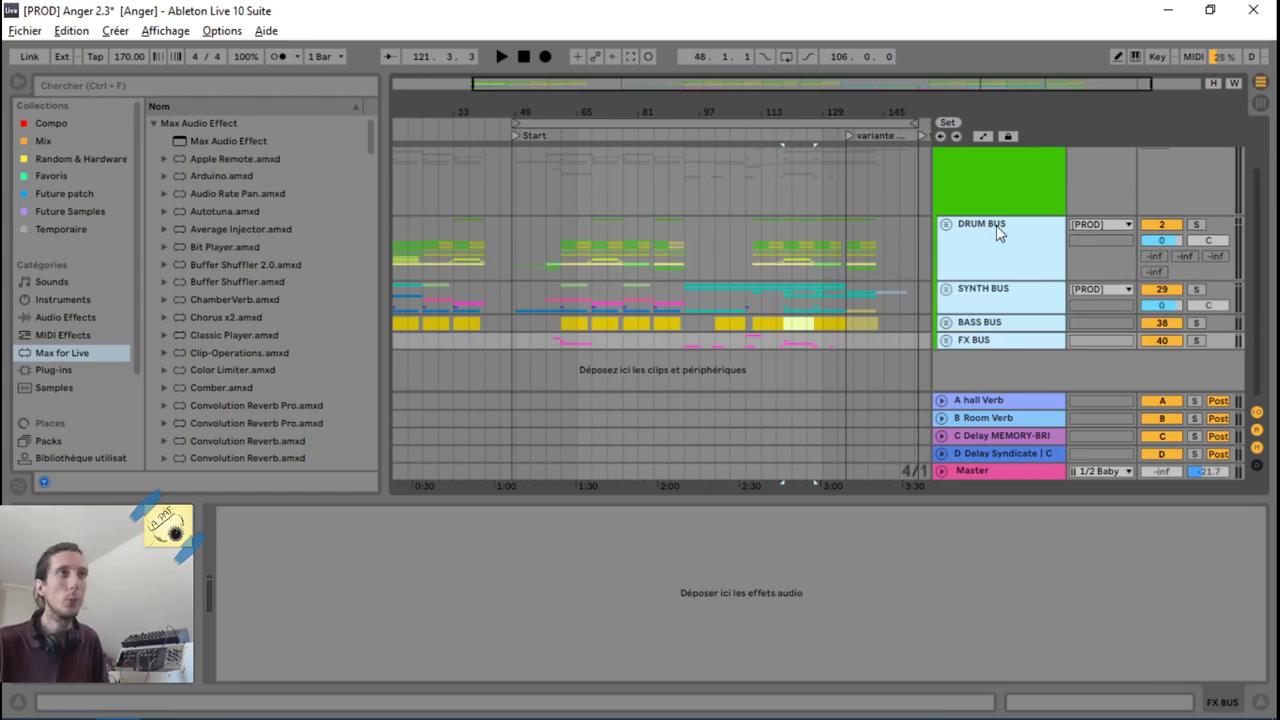
{"action": "left_click", "coordinate": [996, 225]}
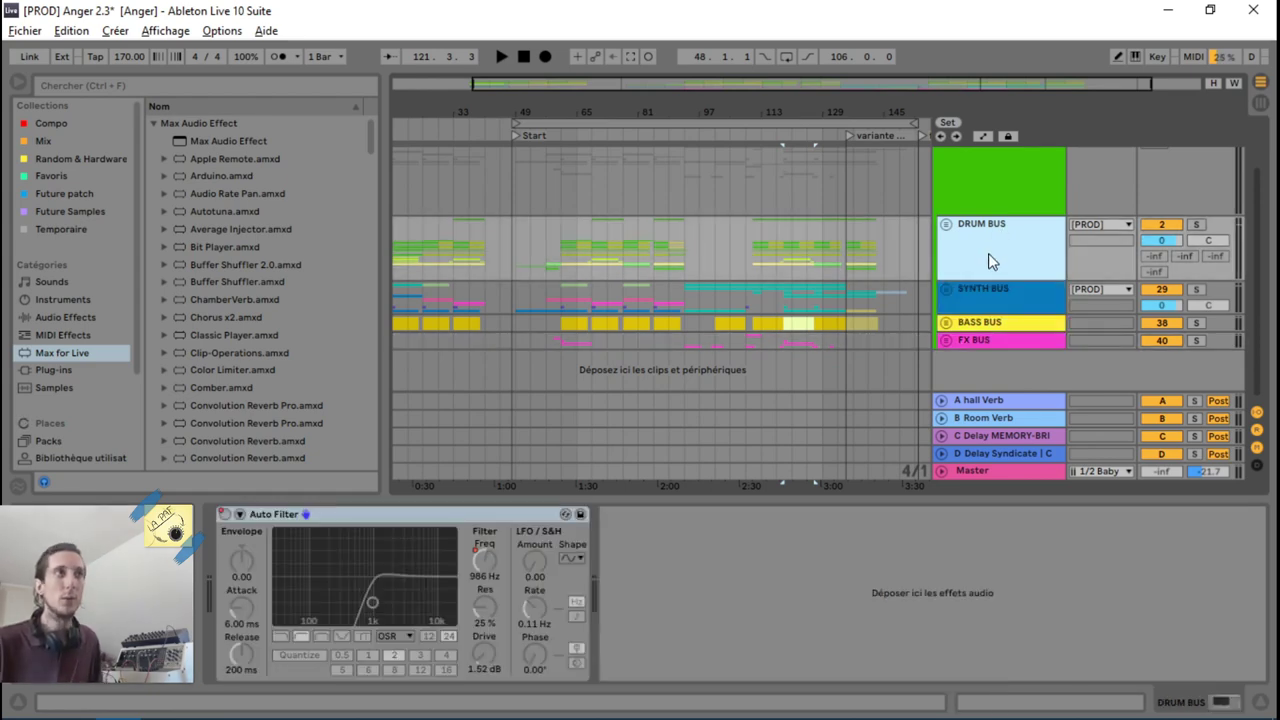
{"action": "left_click", "coordinate": [983, 340], "text": "shift"}
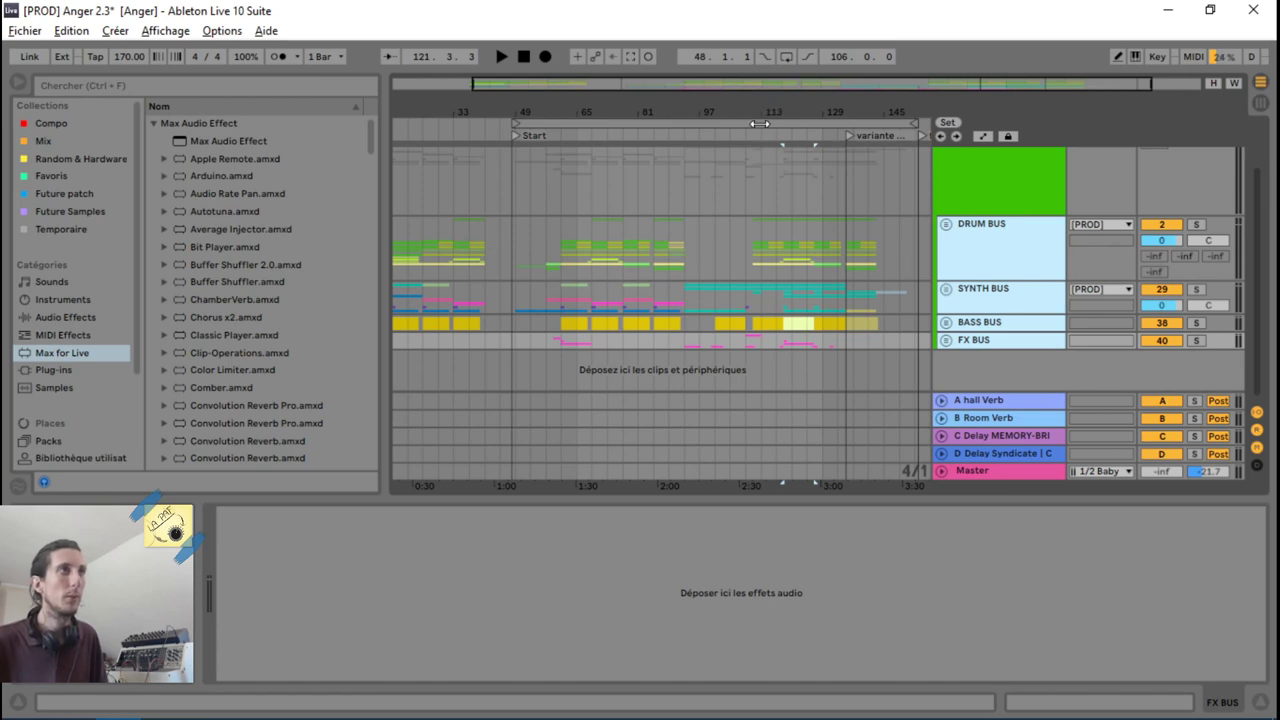
Step: Select the time range covered by the arrangement loop and open the audio/video export settings
{"action": "left_click", "coordinate": [755, 122]}
{"action": "left_click", "coordinate": [25, 30]}
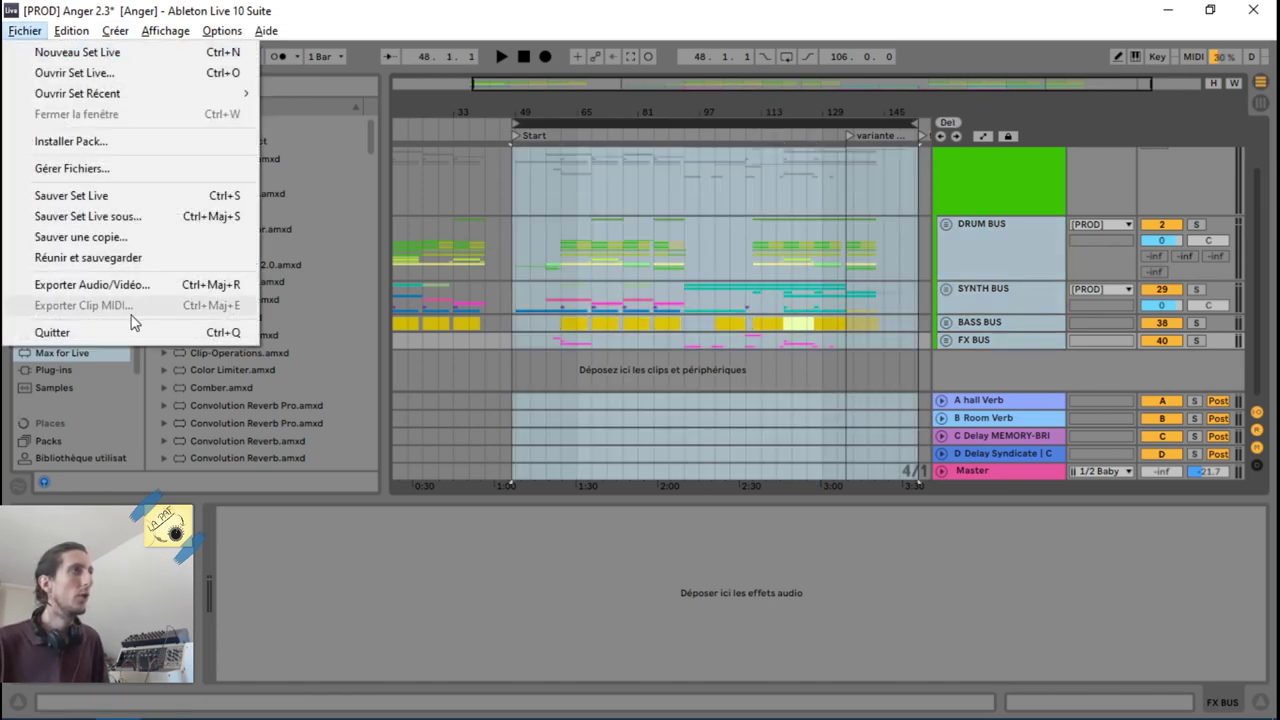
{"action": "left_click", "coordinate": [124, 289]}
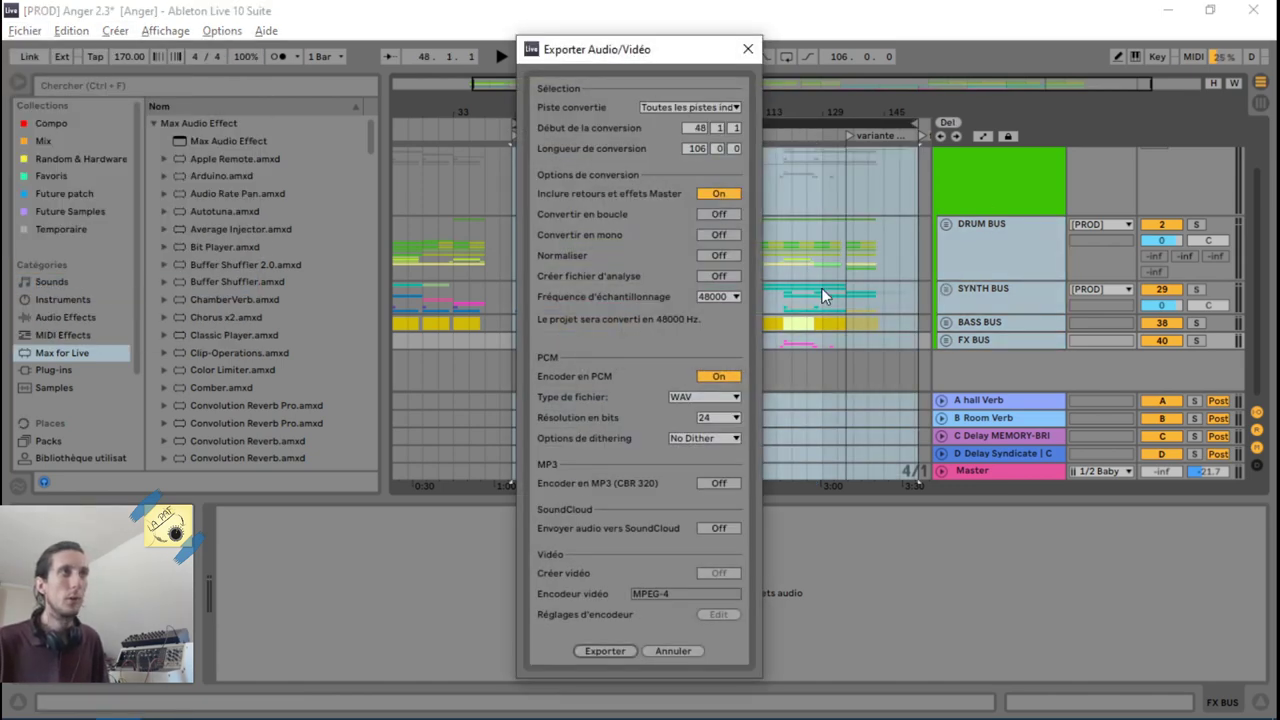
Step: Set the export to encode in MP3 (CBR 320) instead of PCM and render only the selected tracks
{"action": "left_click", "coordinate": [725, 378]}
{"action": "left_click", "coordinate": [727, 378]}
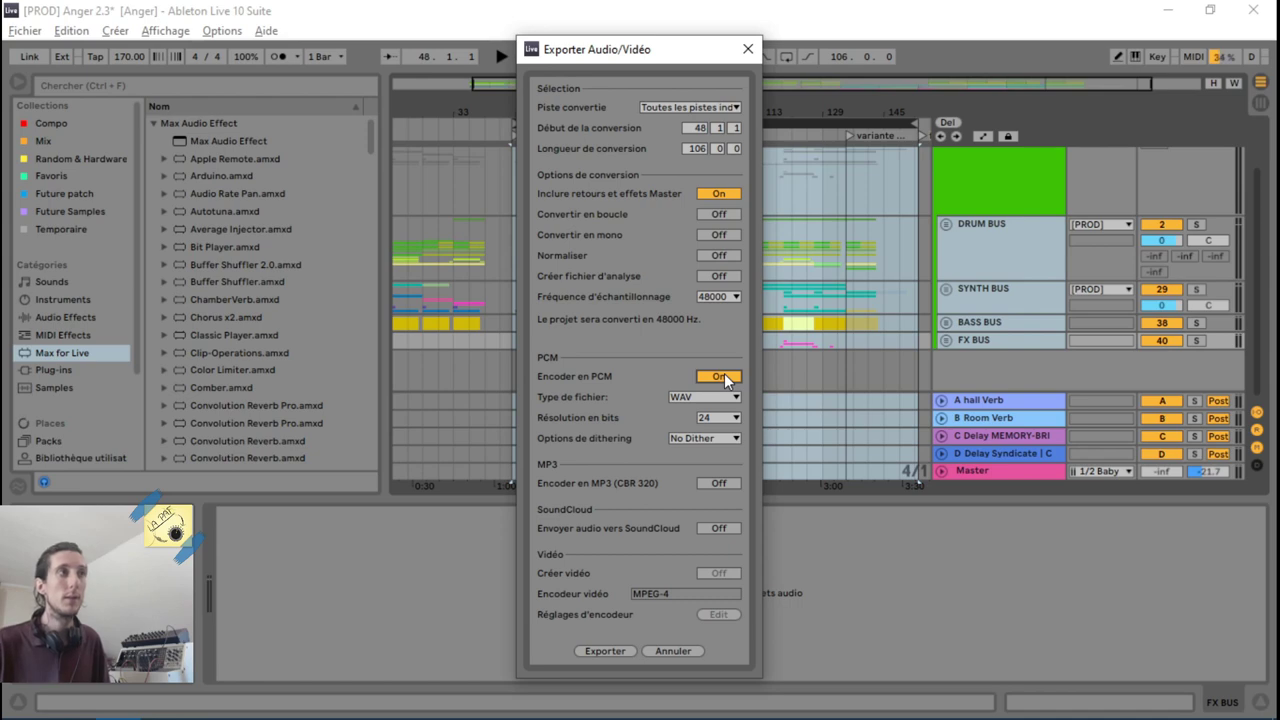
{"action": "left_click", "coordinate": [727, 378]}
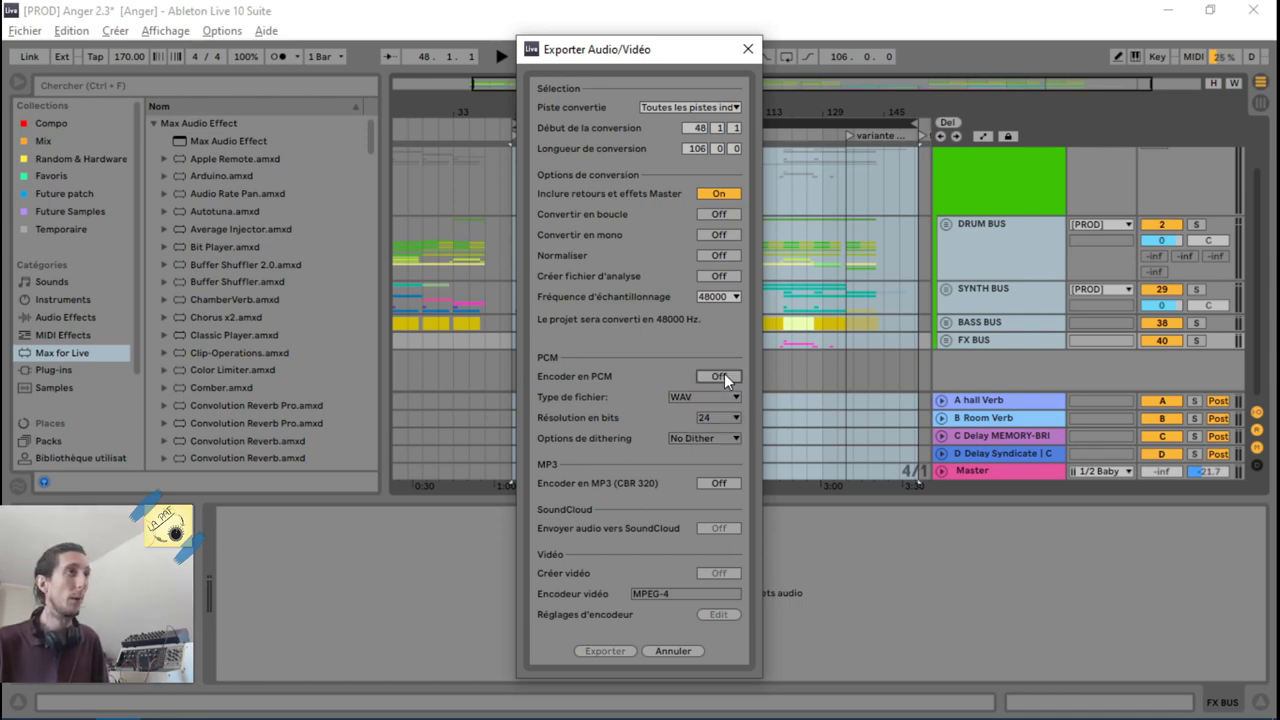
{"action": "left_click", "coordinate": [719, 484]}
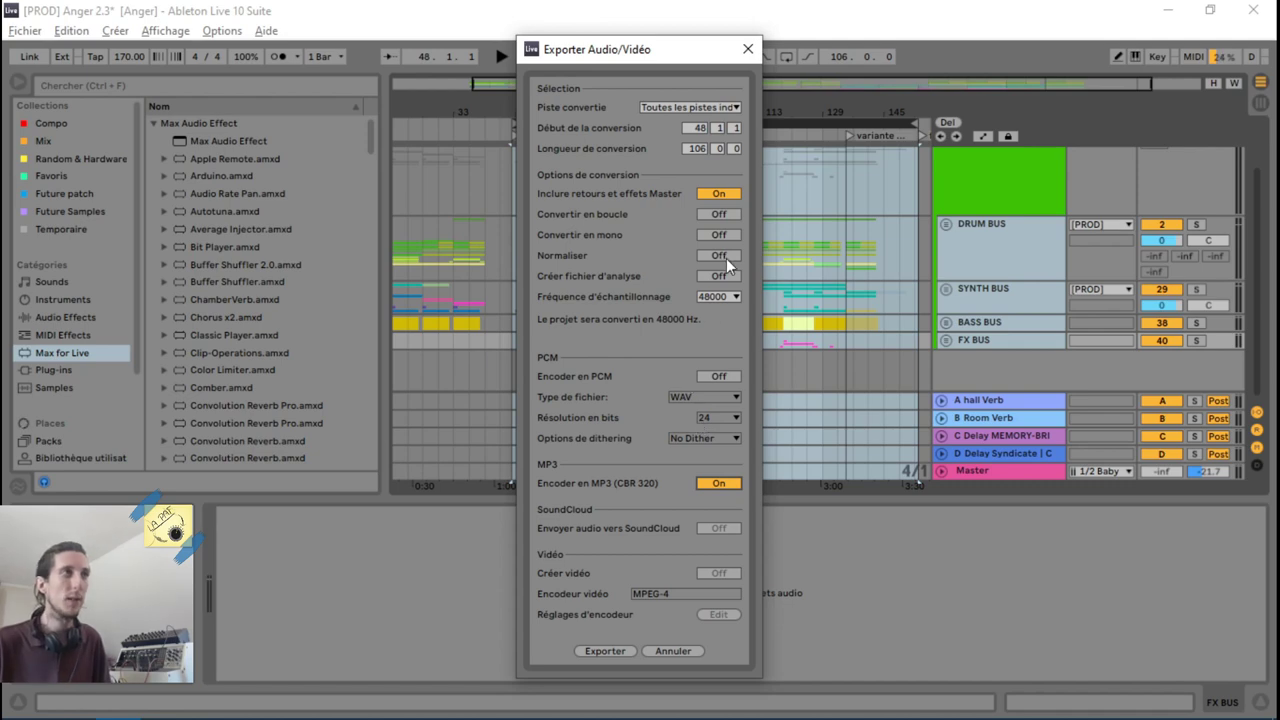
{"action": "left_click", "coordinate": [683, 110]}
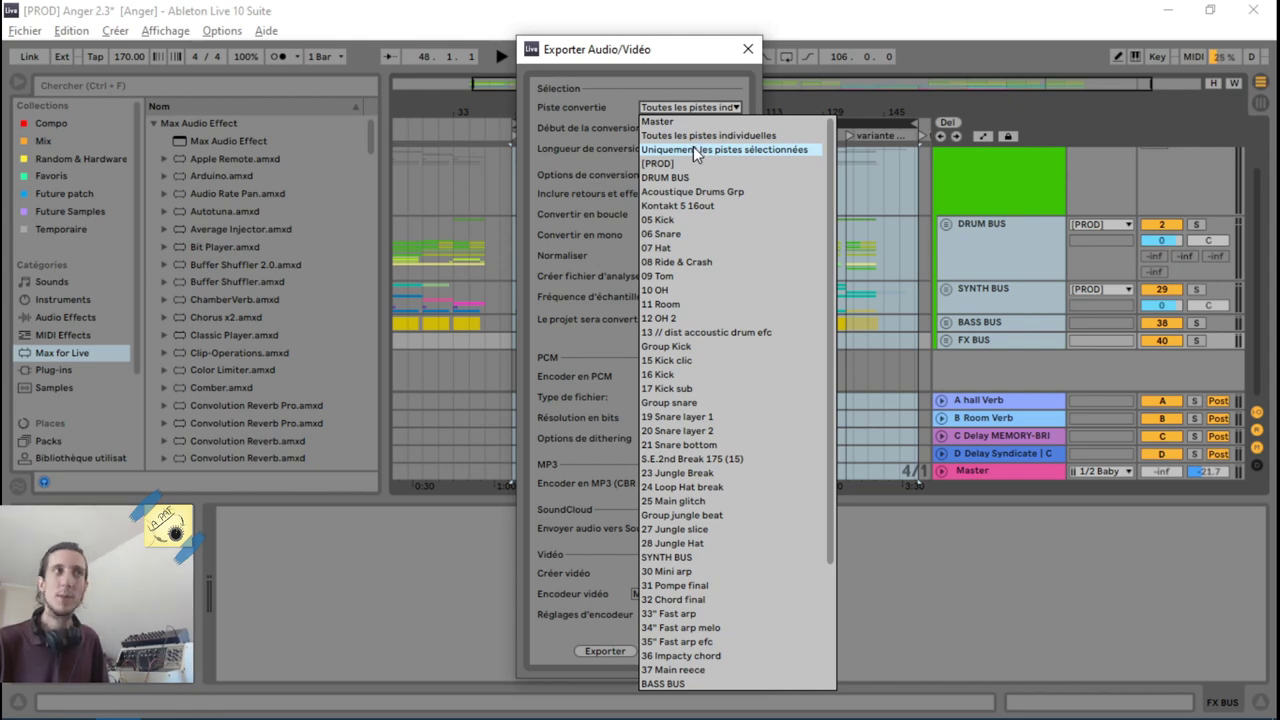
{"action": "left_click", "coordinate": [696, 150]}
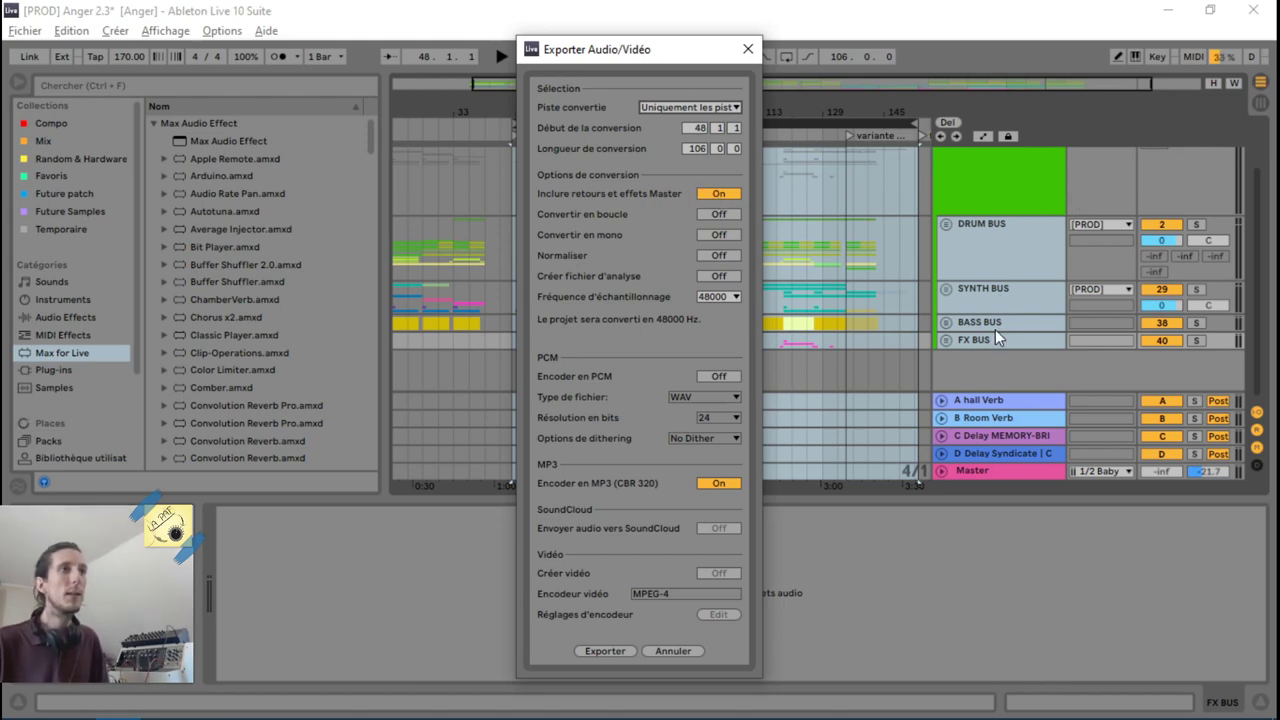
Step: Start the export and create a folder named 01 Pour Rec inside the project's 0_Exports folder
{"action": "left_click", "coordinate": [605, 651]}
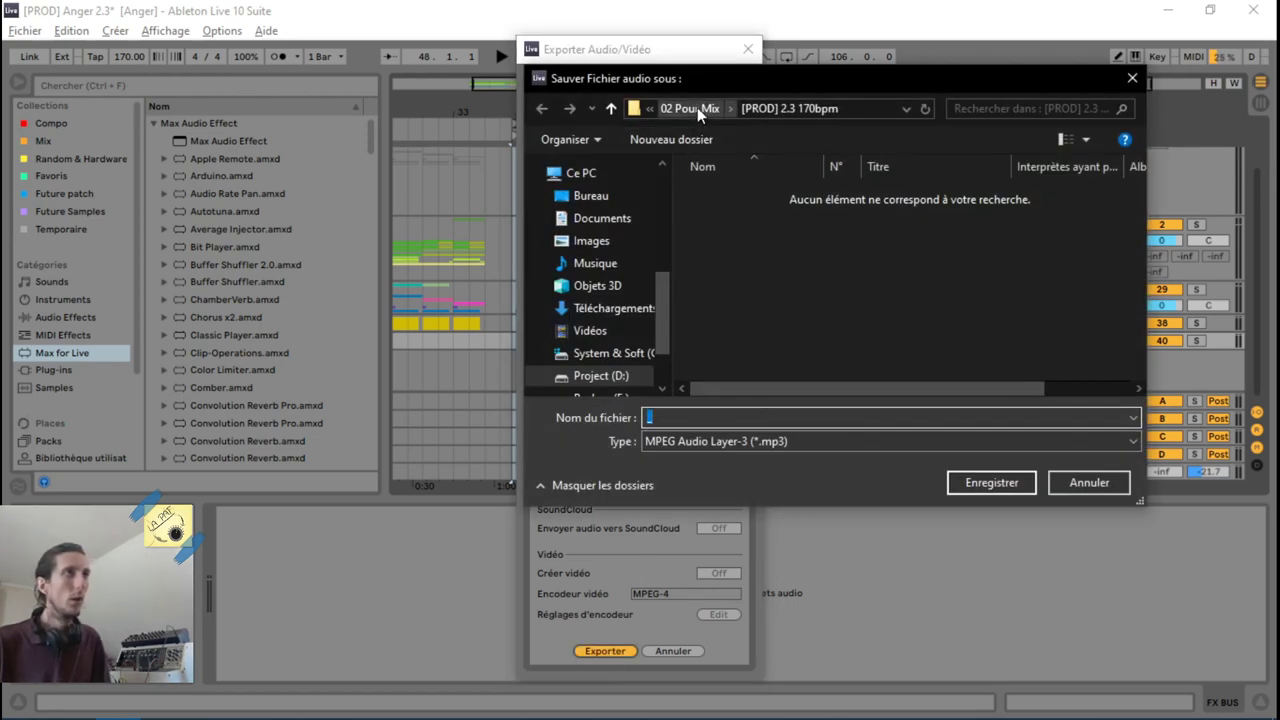
{"action": "left_click", "coordinate": [690, 108]}
{"action": "left_click", "coordinate": [694, 108]}
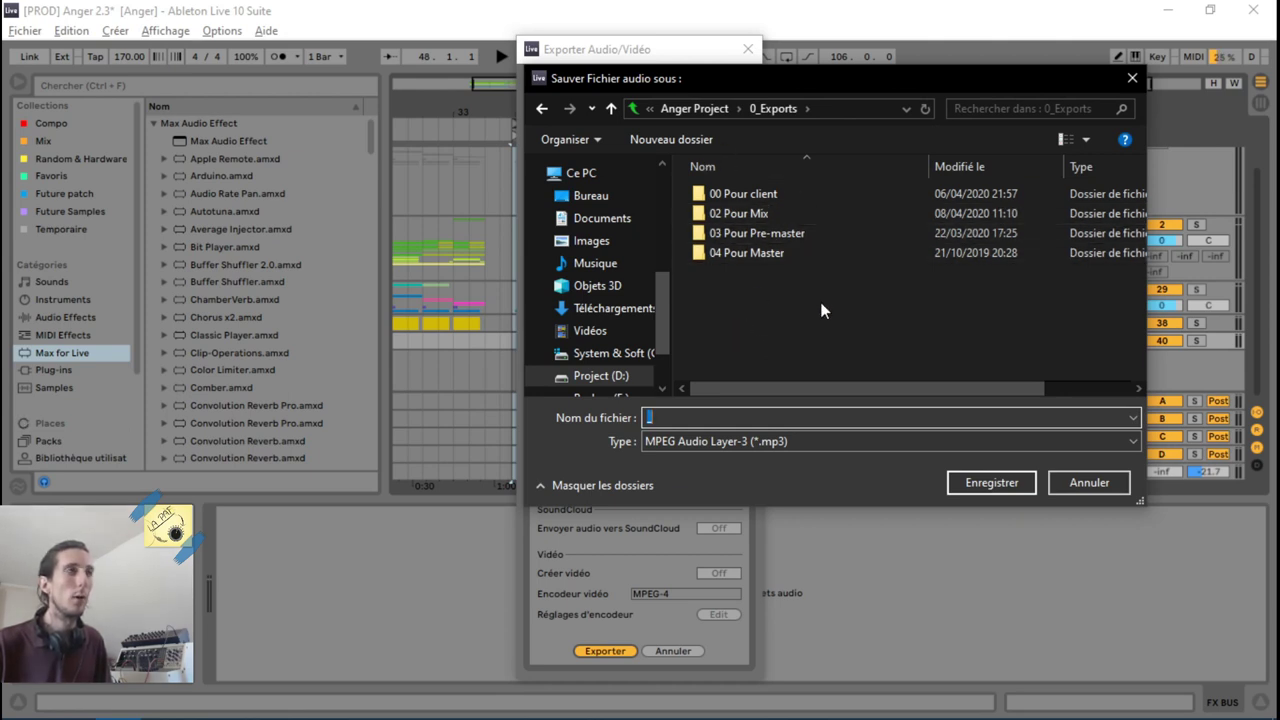
{"action": "right_click", "coordinate": [742, 295]}
{"action": "mouse_move", "coordinate": [808, 486]}
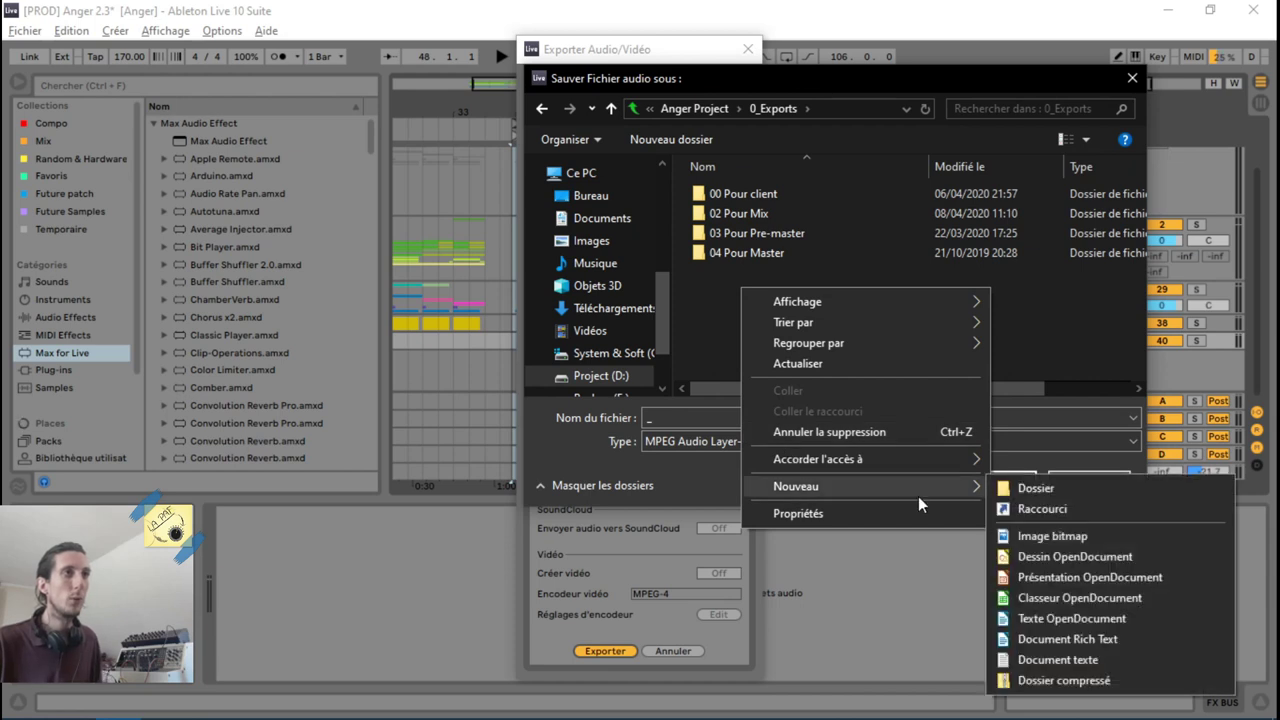
{"action": "left_click", "coordinate": [1132, 490]}
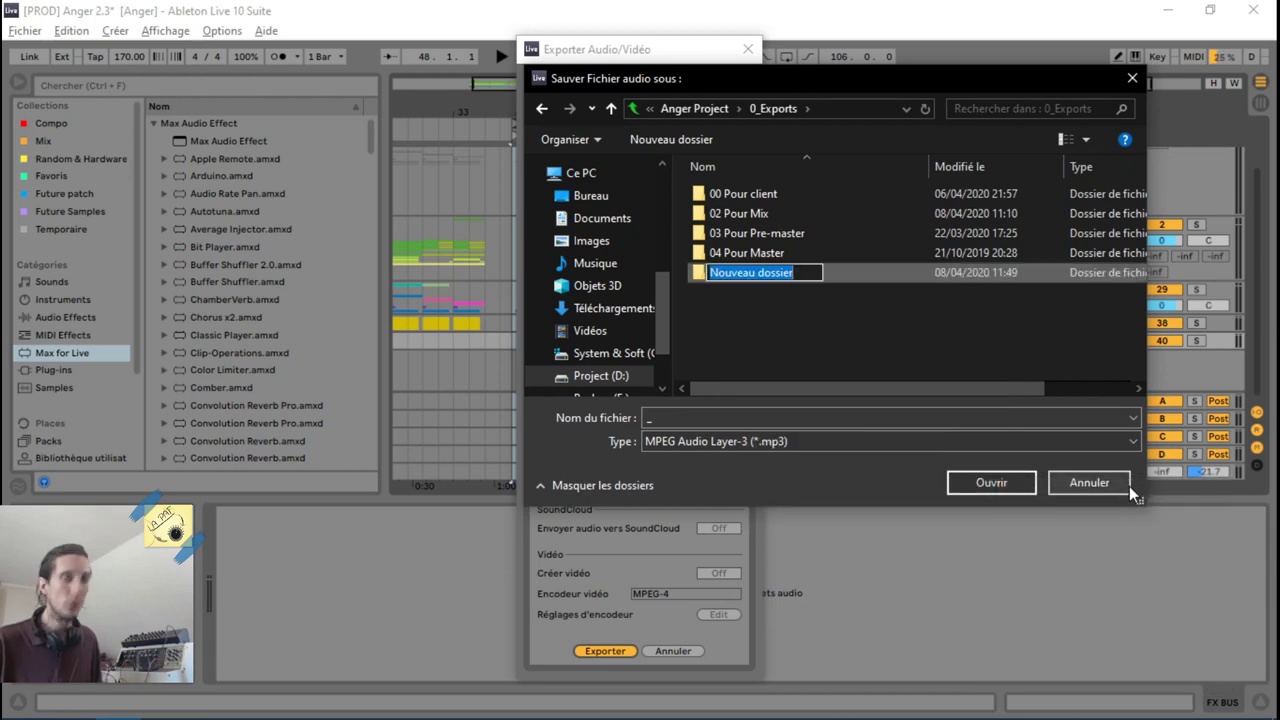
{"action": "type", "text": "01"}
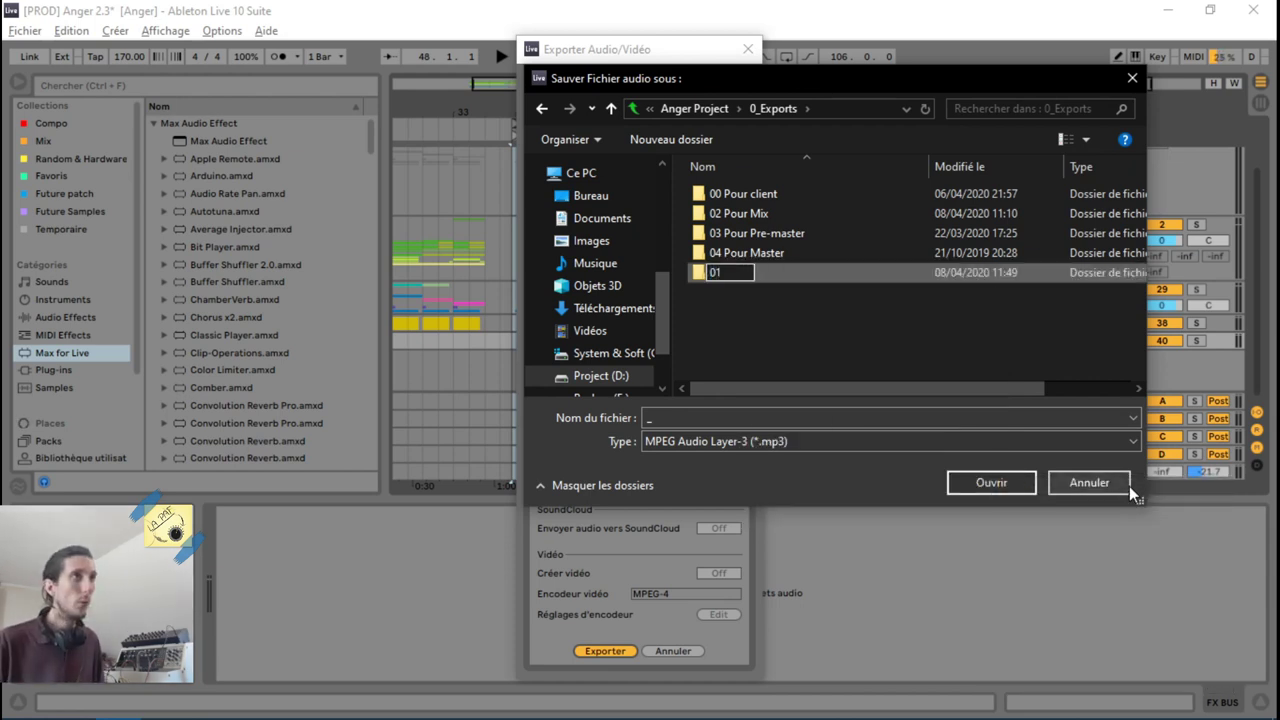
{"action": "type", "text": " Pour"}
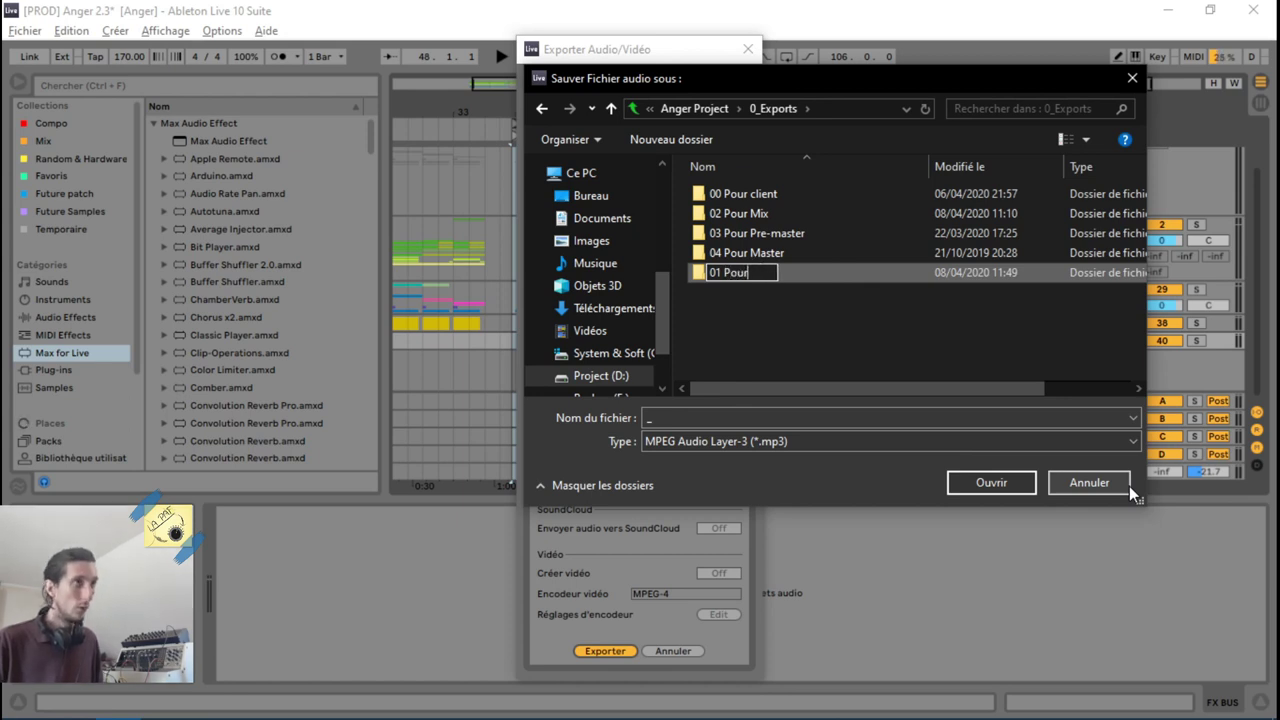
{"action": "type", "text": " Rec"}
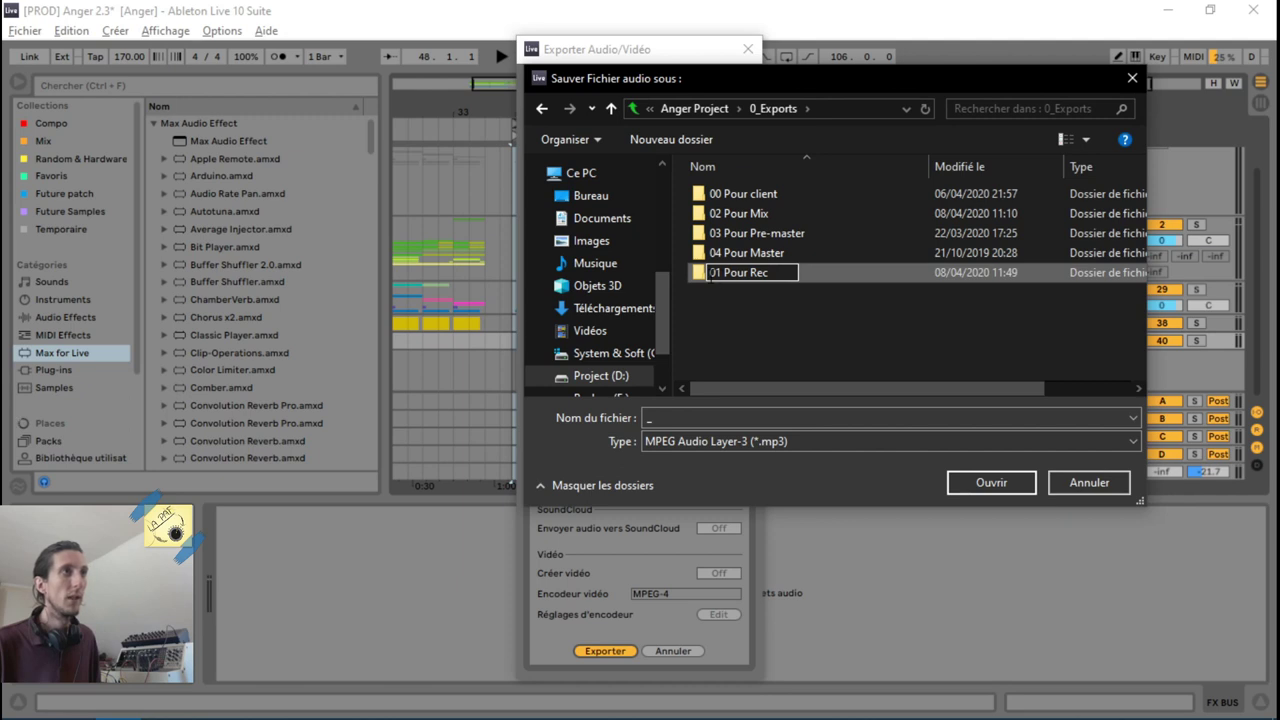
{"action": "key", "text": "Return"}
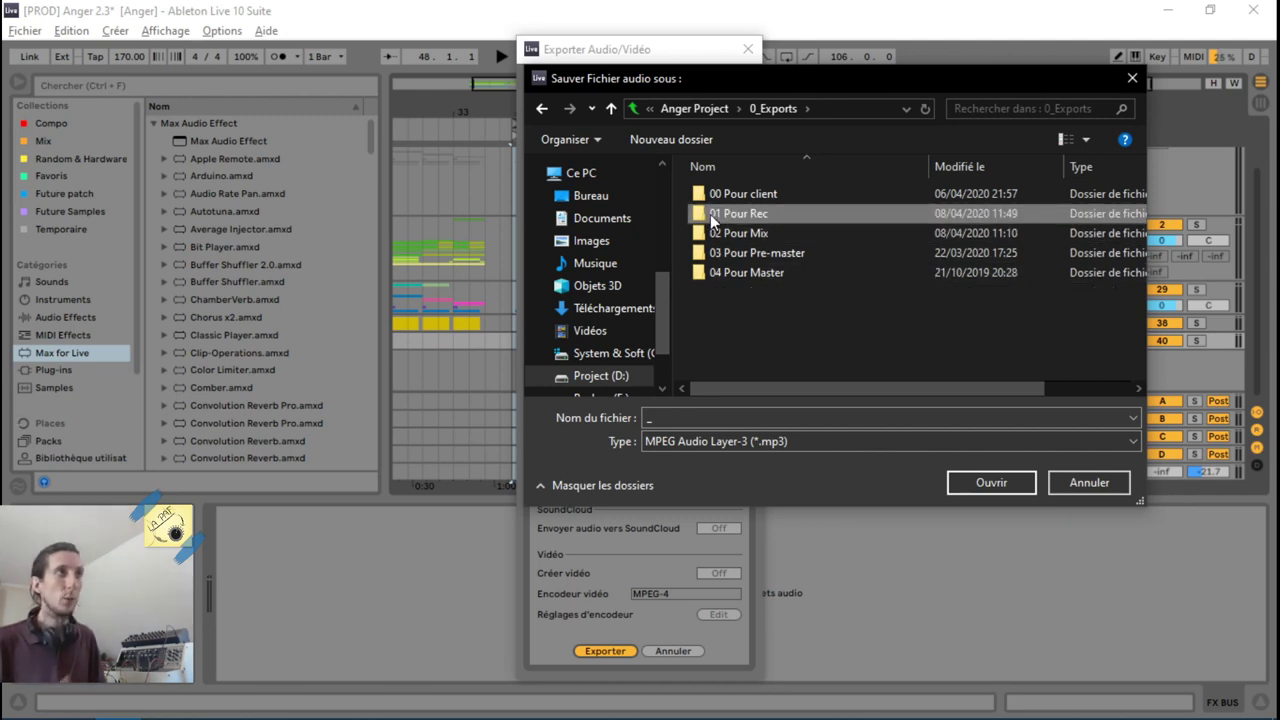
Step: Save the MP3 export in the 01 Pour Rec folder under the file name "_" and dismiss the Sonarworks warning
{"action": "double_click", "coordinate": [712, 215]}
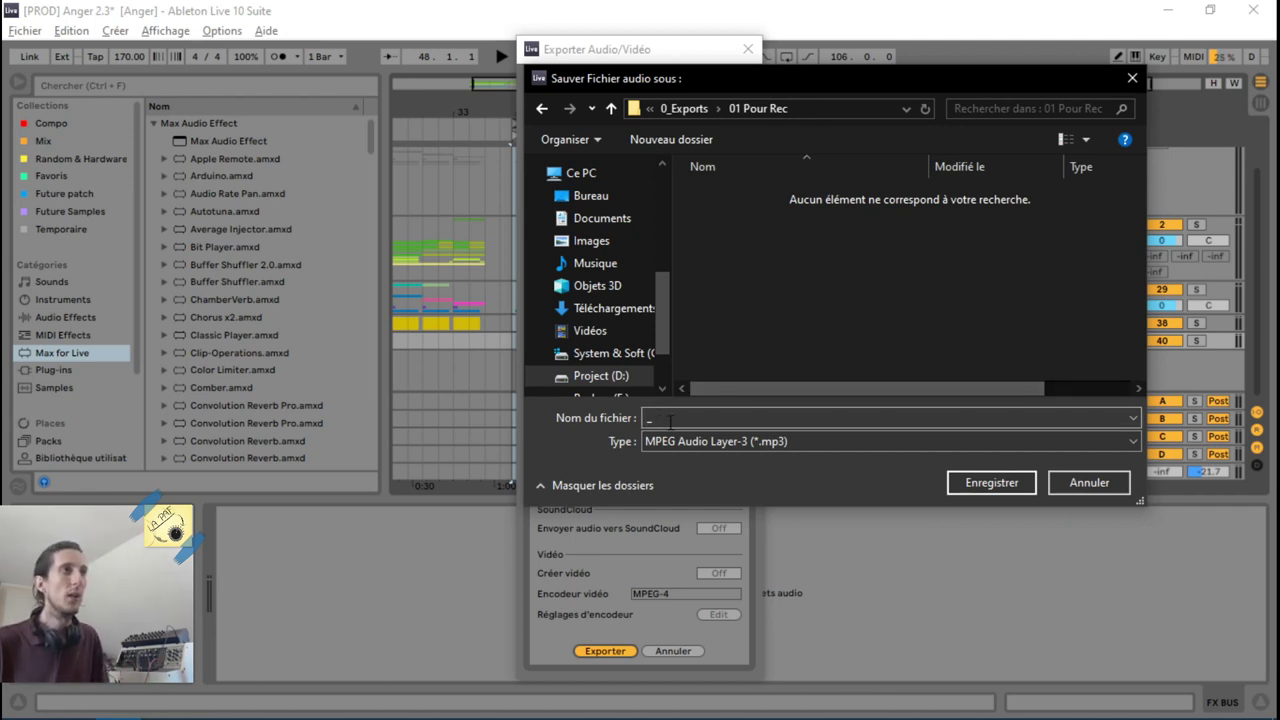
{"action": "double_click", "coordinate": [672, 421]}
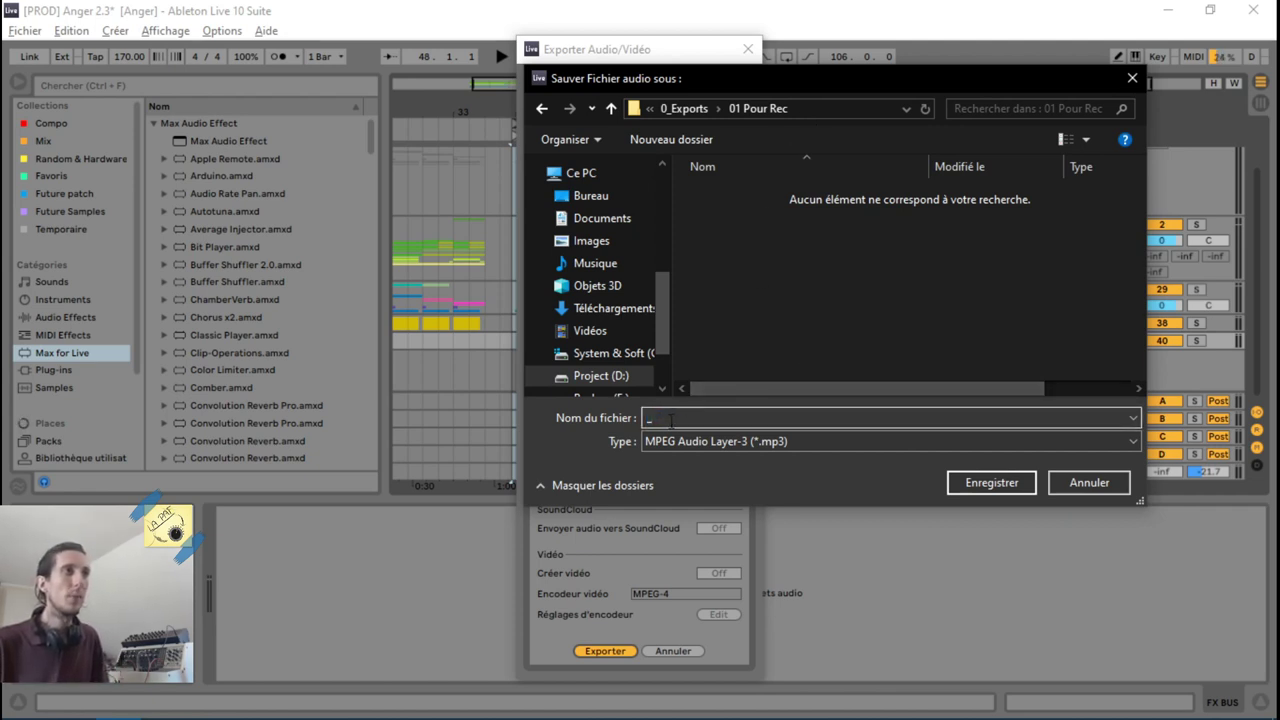
{"action": "left_click_drag", "start_coordinate": [876, 78], "coordinate": [556, 157]}
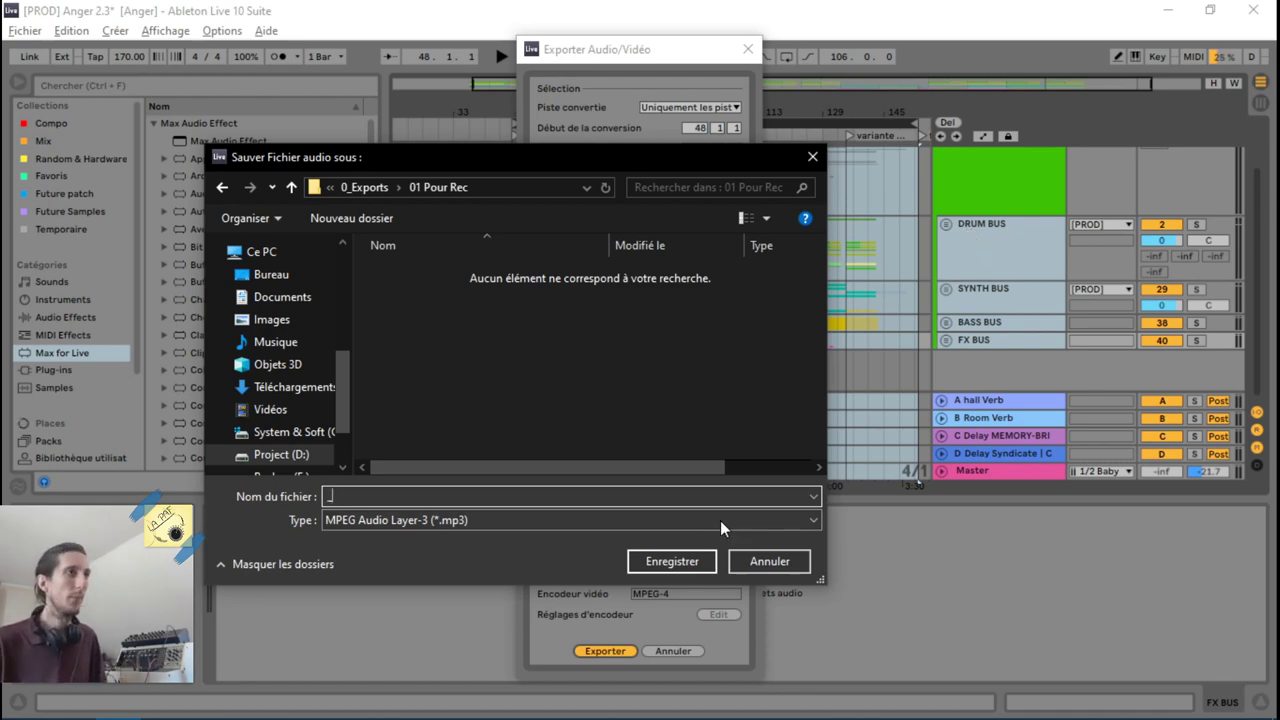
{"action": "left_click", "coordinate": [672, 561]}
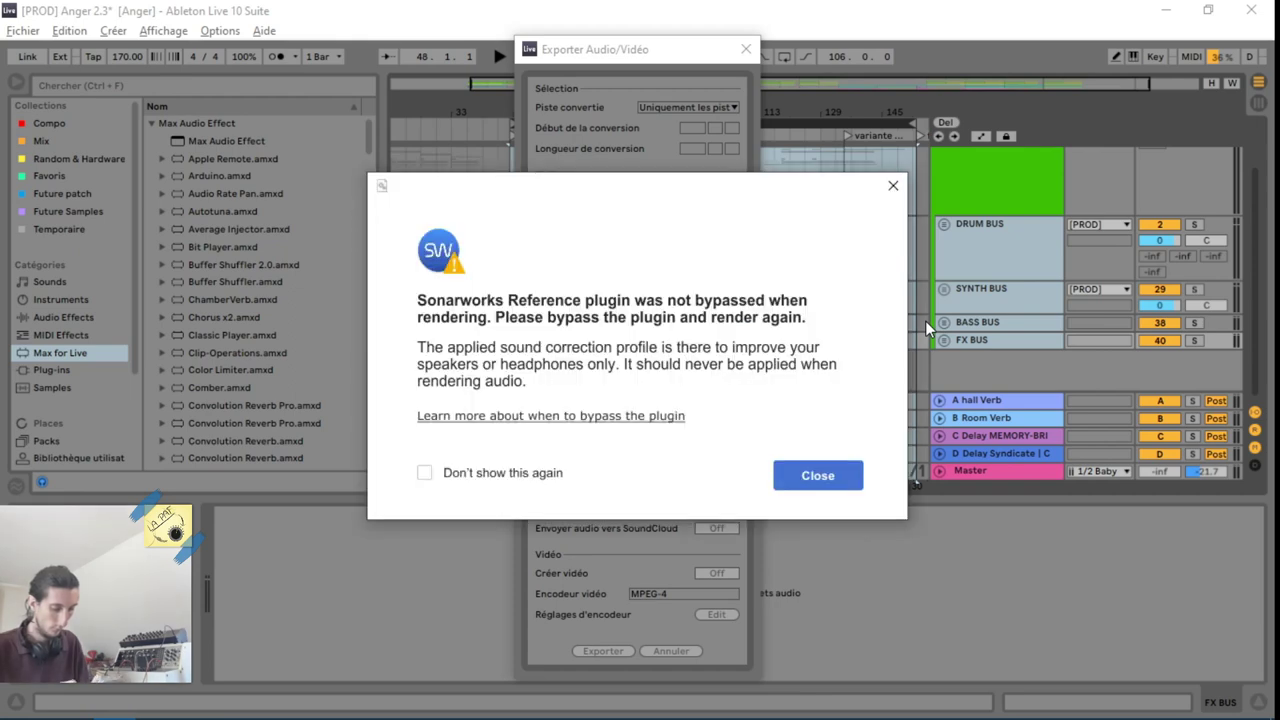
{"action": "left_click", "coordinate": [817, 474]}
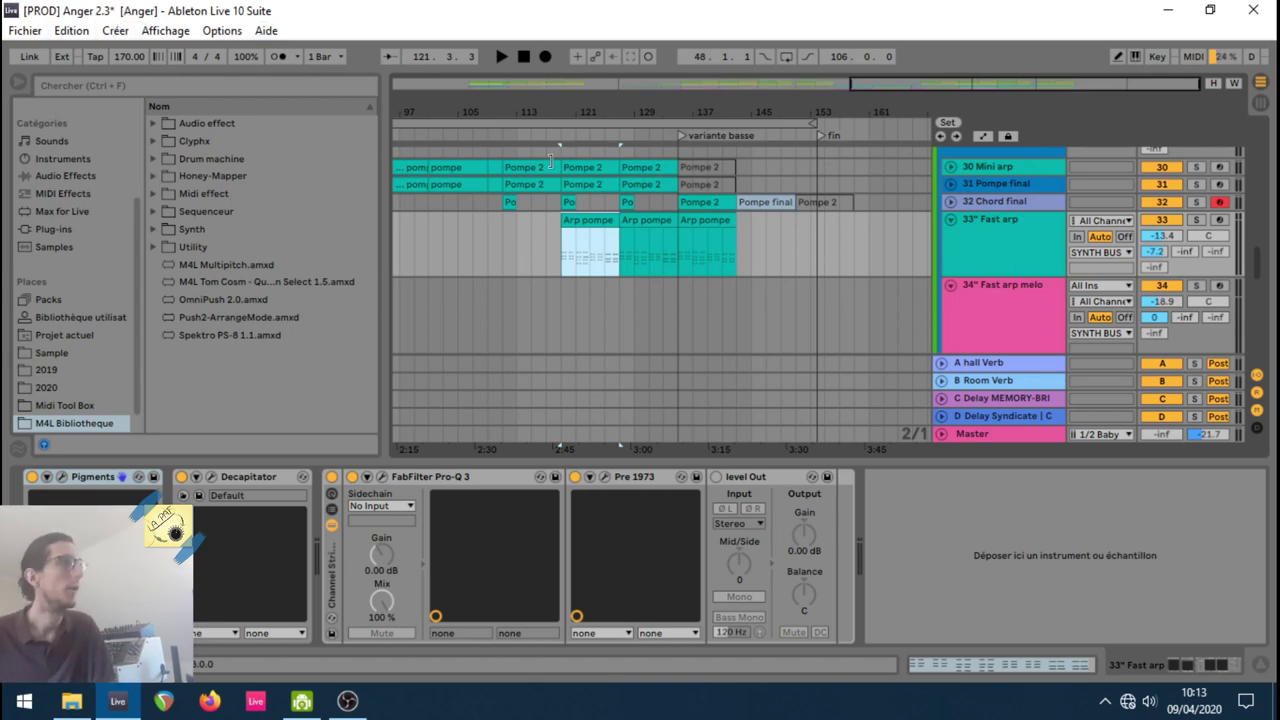
Step: Collapse the 45 vocal ambience track and fold the FX BUS group
{"action": "scroll", "coordinate": [977, 230], "scroll_direction": "down", "scroll_amount": 5}
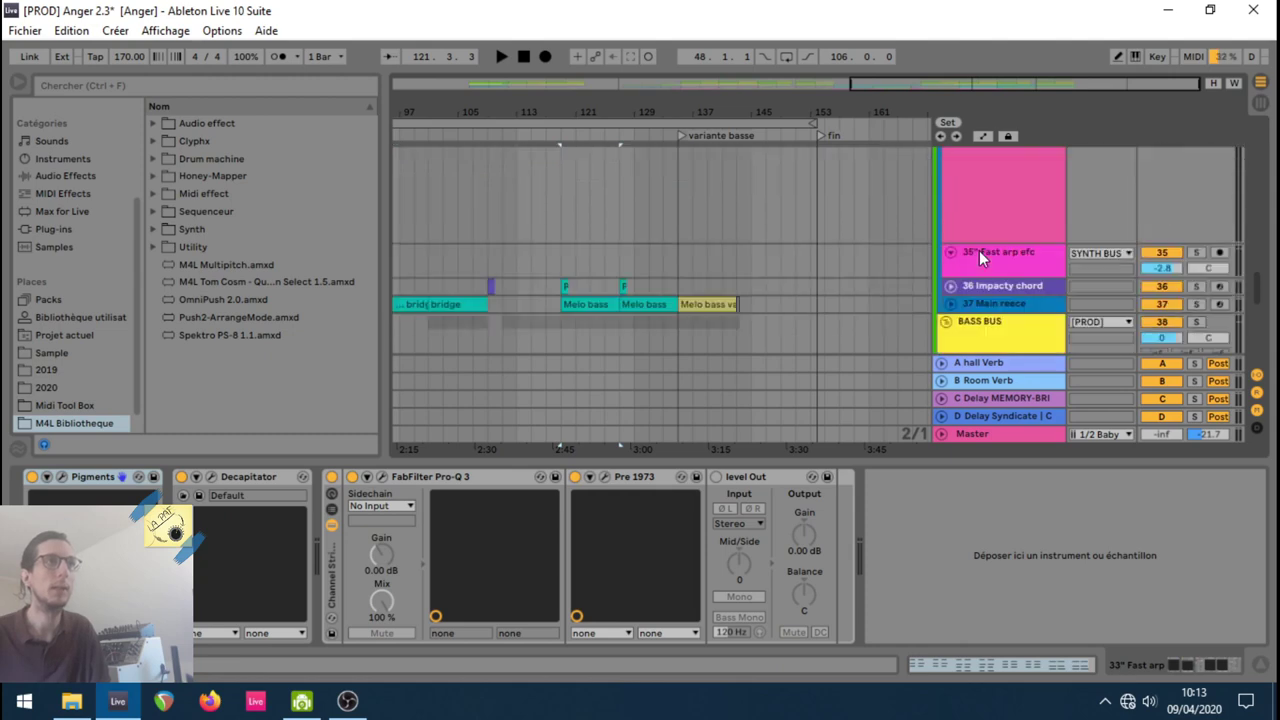
{"action": "scroll", "coordinate": [978, 192], "scroll_direction": "up", "scroll_amount": 1}
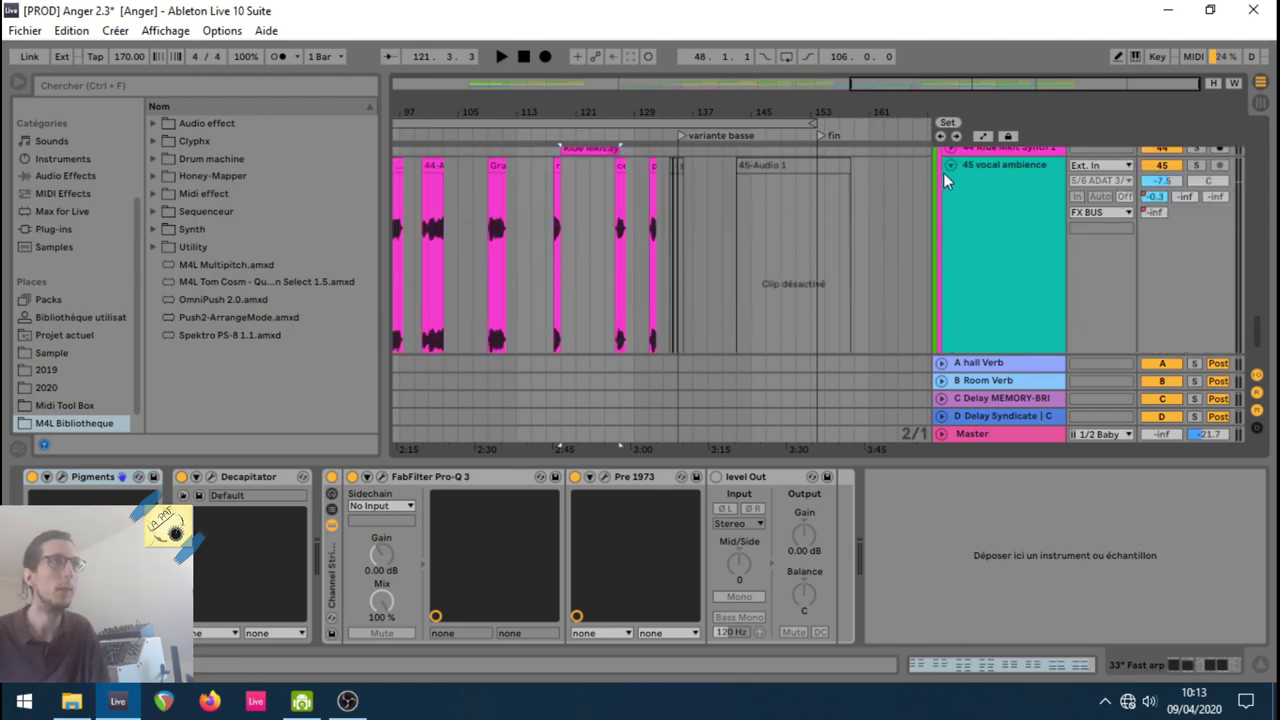
{"action": "left_click", "coordinate": [951, 164]}
{"action": "scroll", "coordinate": [943, 213], "scroll_direction": "up", "scroll_amount": 4}
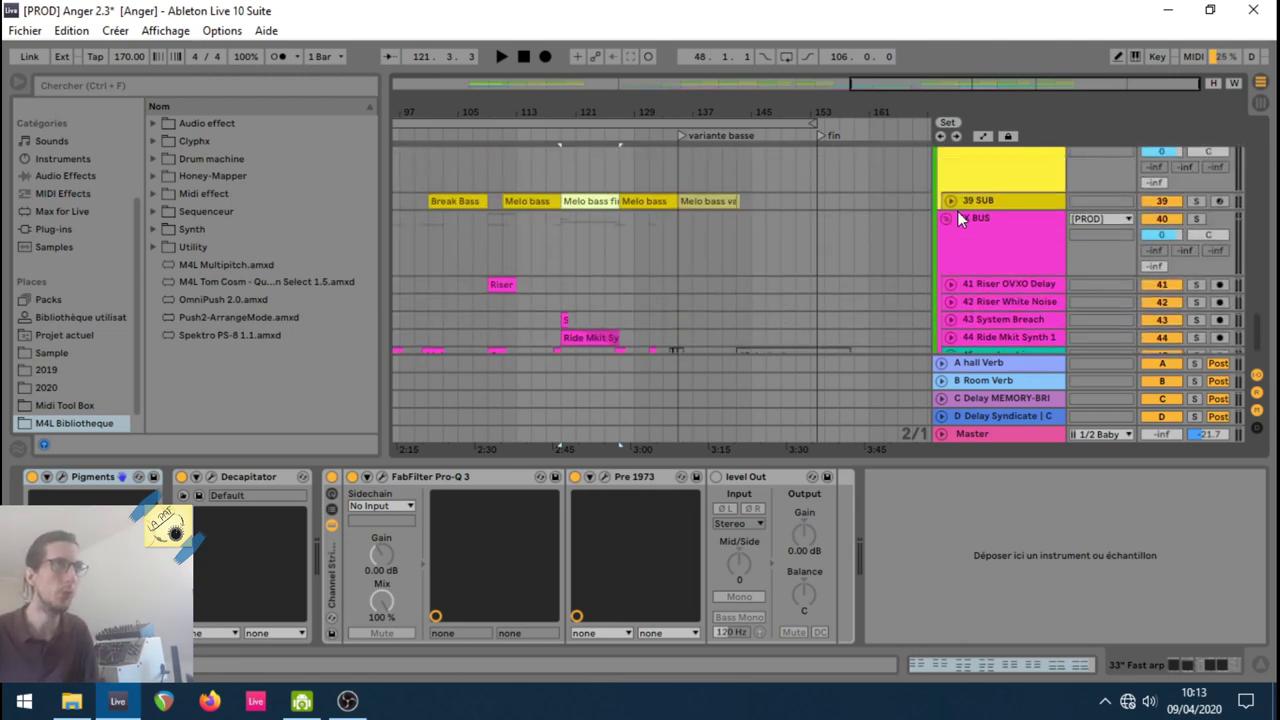
{"action": "left_click", "coordinate": [945, 217]}
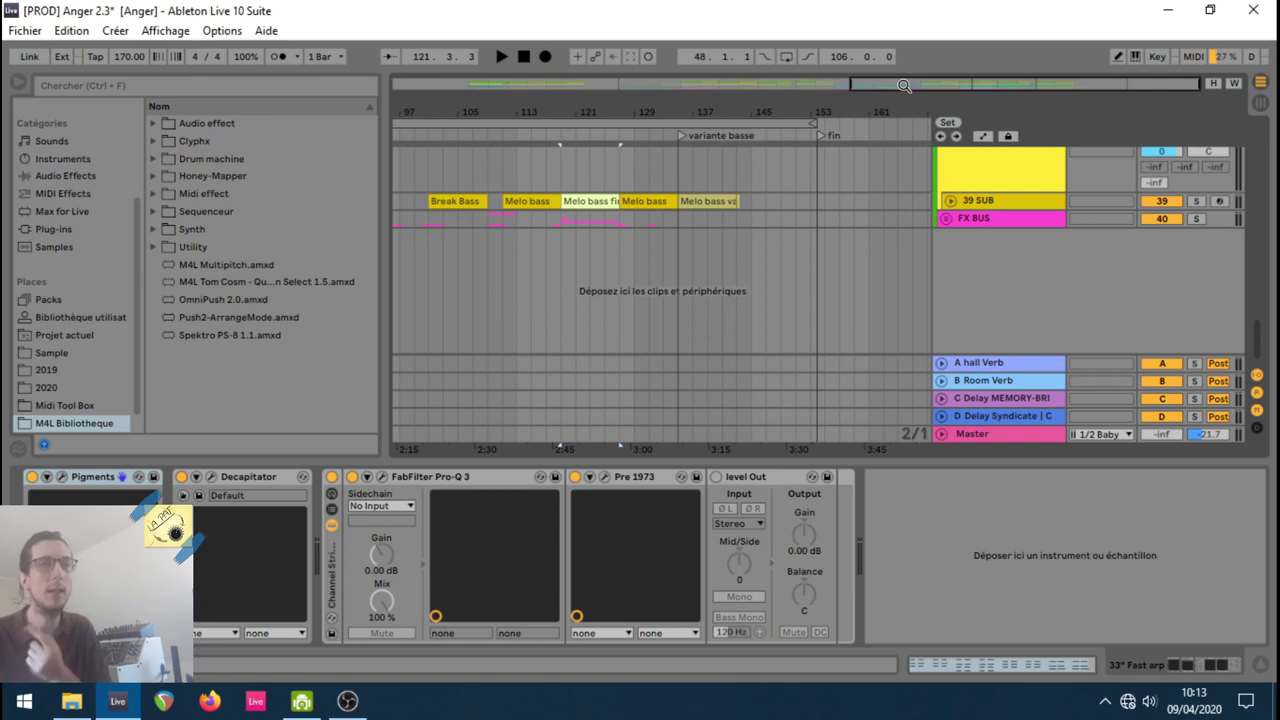
Step: Add a new return track after D Delay Syndicate and rename it Vocal Verb
{"action": "left_click_drag", "start_coordinate": [903, 86], "coordinate": [663, 85]}
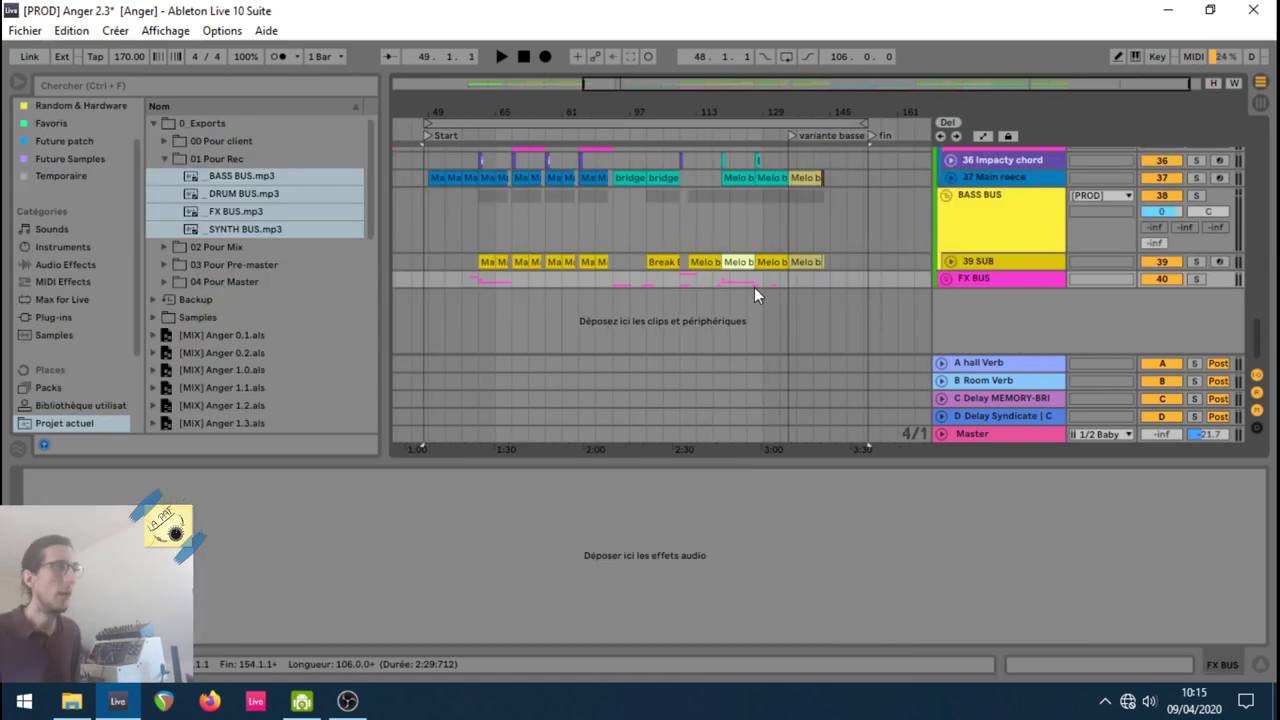
{"action": "left_click", "coordinate": [982, 415]}
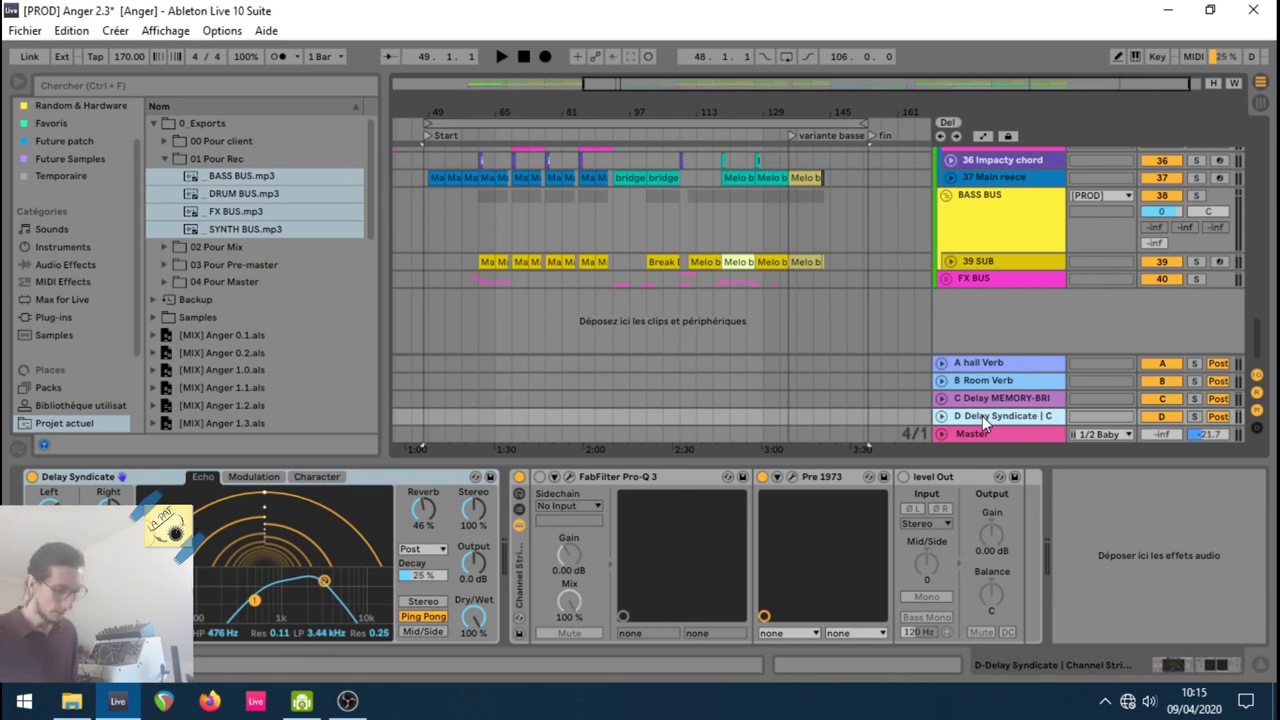
{"action": "key", "text": "ctrl+alt+t"}
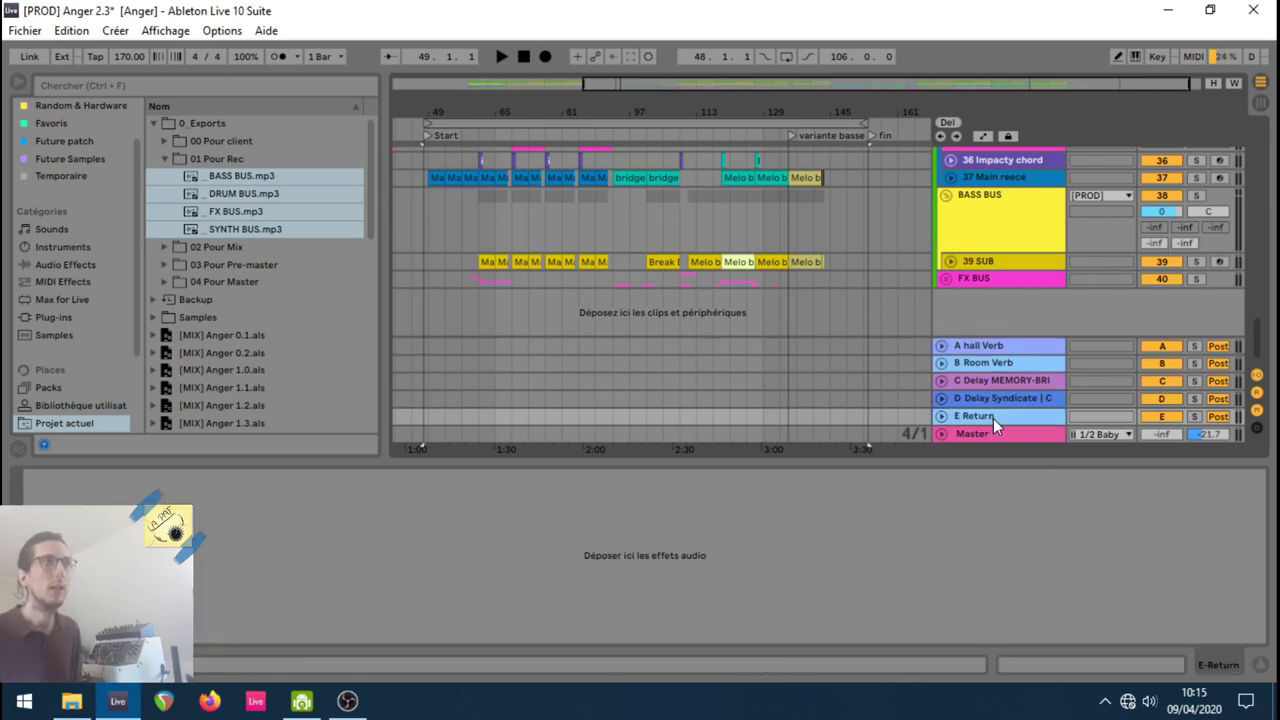
{"action": "key", "text": "ctrl+r"}
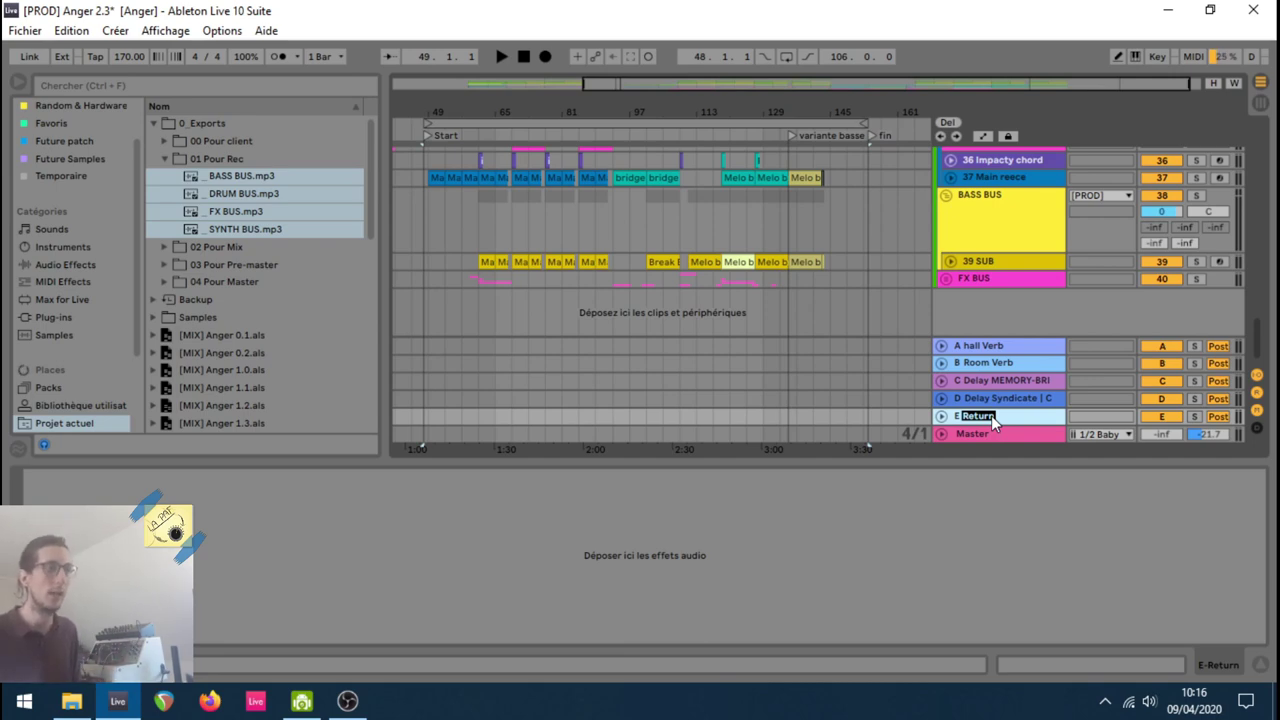
{"action": "type", "text": "Voc"}
{"action": "key", "text": "Return"}
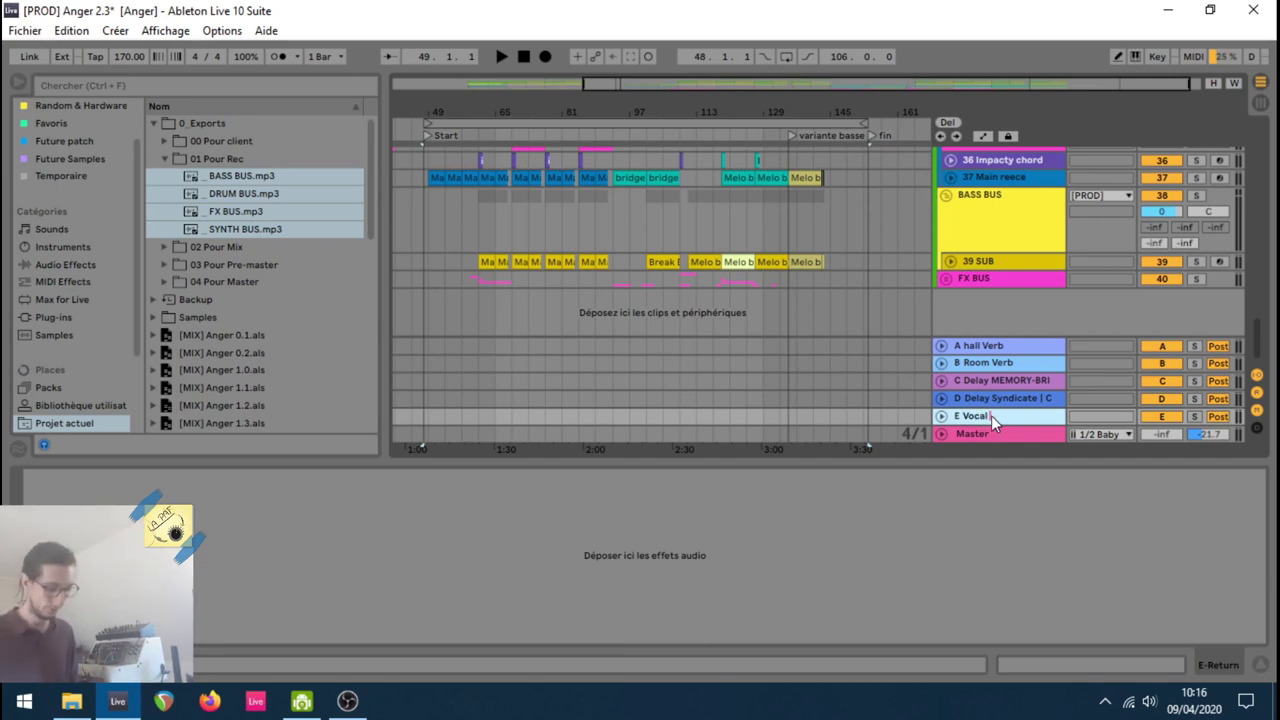
{"action": "type", "text": "al Verb"}
{"action": "key", "text": "Return"}
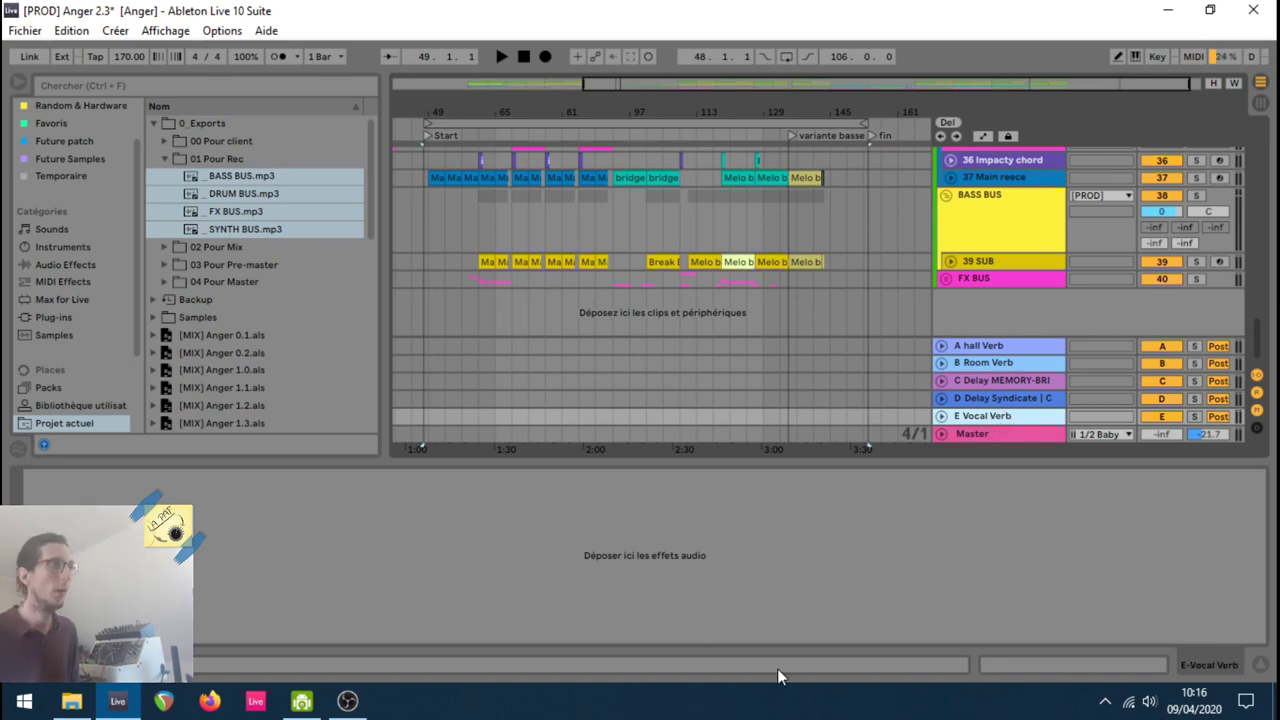
Step: Copy the Valhalla reverb from the A hall Verb return onto the Vocal Verb return
{"action": "left_click", "coordinate": [985, 349]}
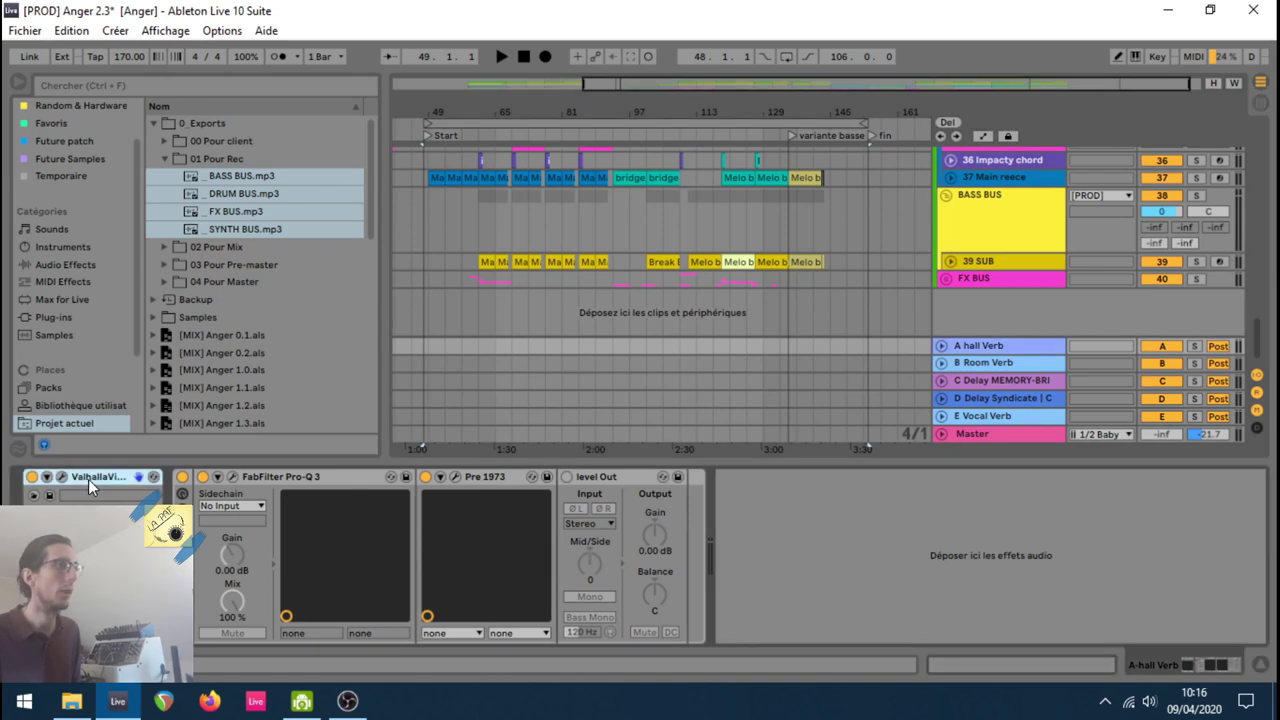
{"action": "left_click", "coordinate": [1010, 418]}
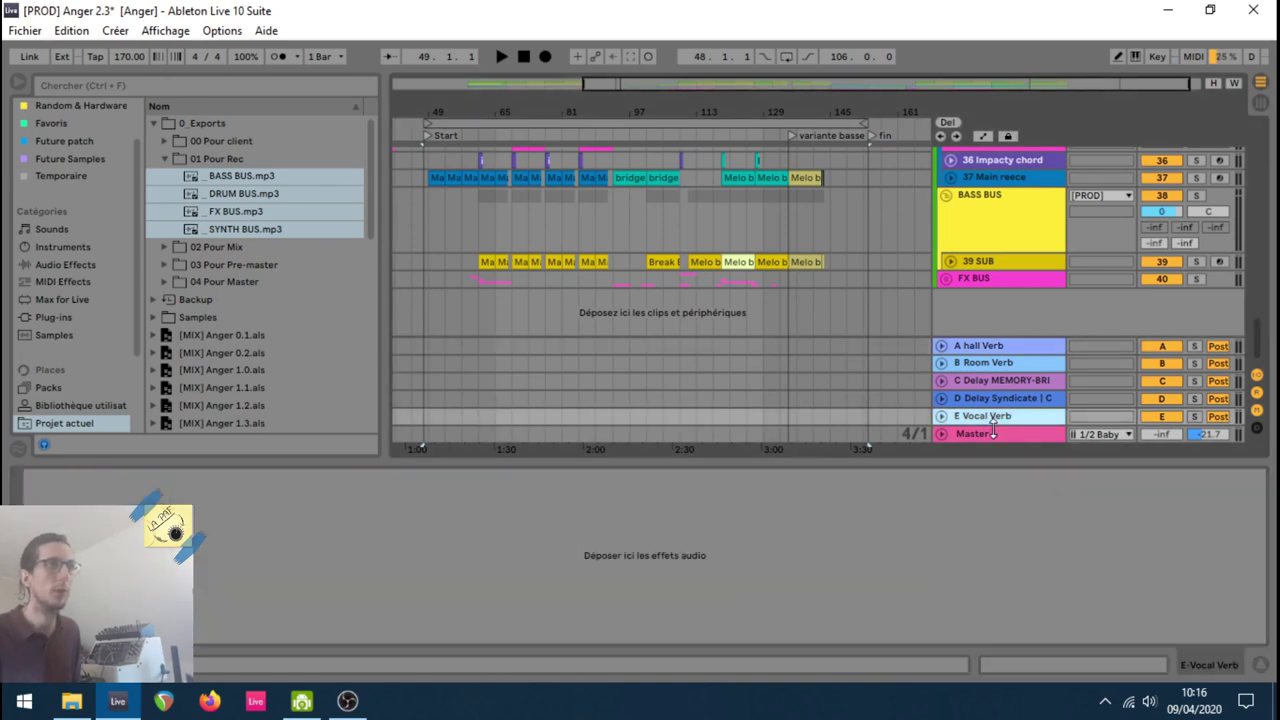
{"action": "left_click", "coordinate": [860, 570]}
{"action": "key", "text": "ctrl+v"}
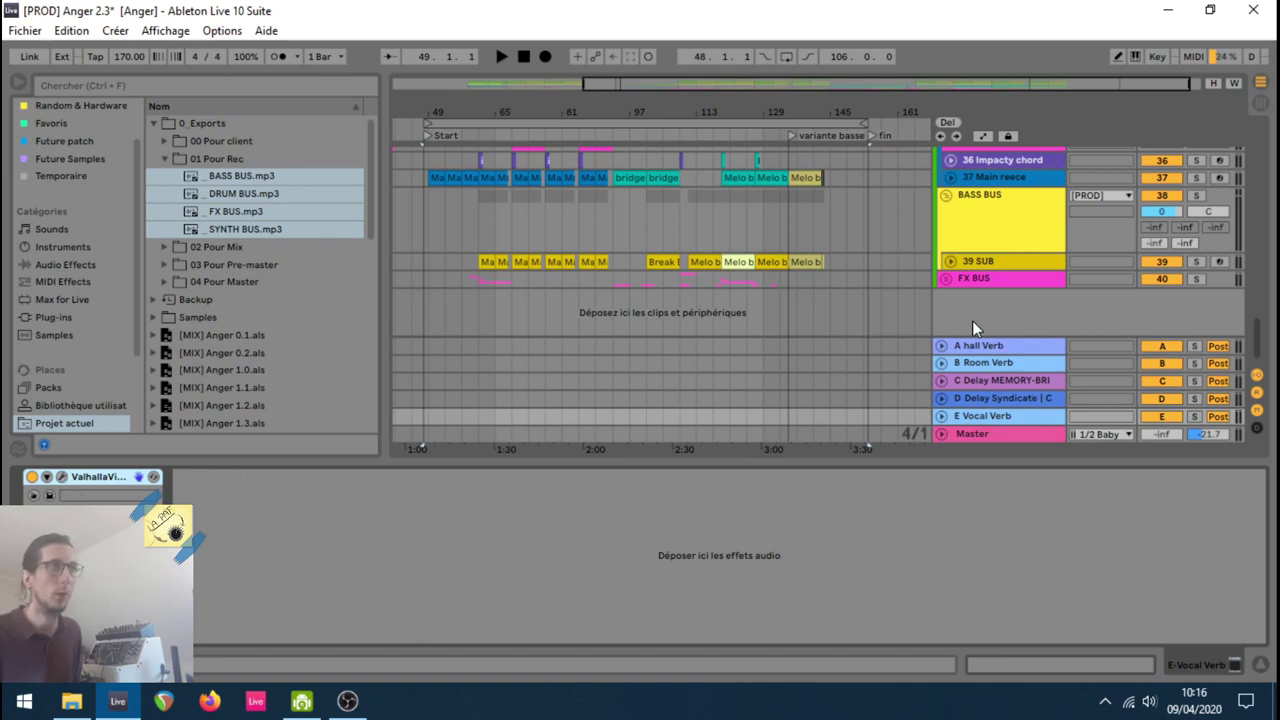
Step: Save the current [PROD] Anger 2.3 set
{"action": "scroll", "coordinate": [24, 210], "scroll_direction": "up", "scroll_amount": 2}
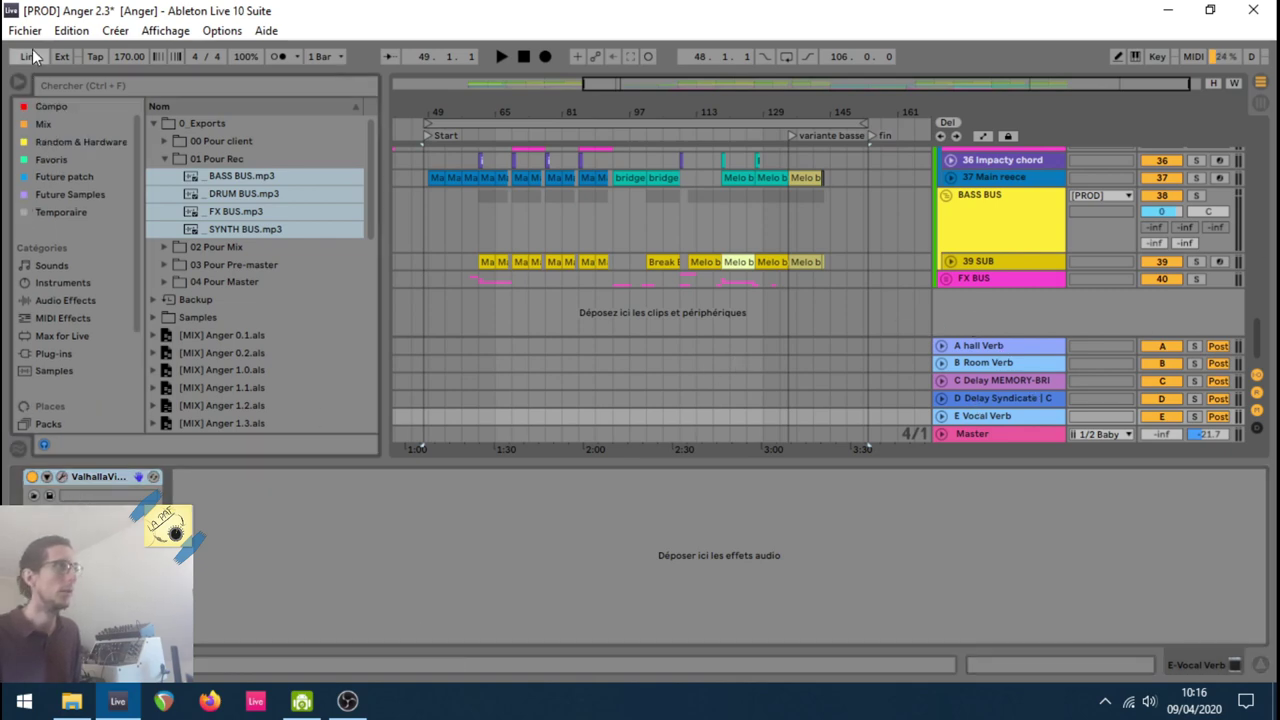
{"action": "left_click", "coordinate": [25, 30]}
{"action": "left_click", "coordinate": [60, 196]}
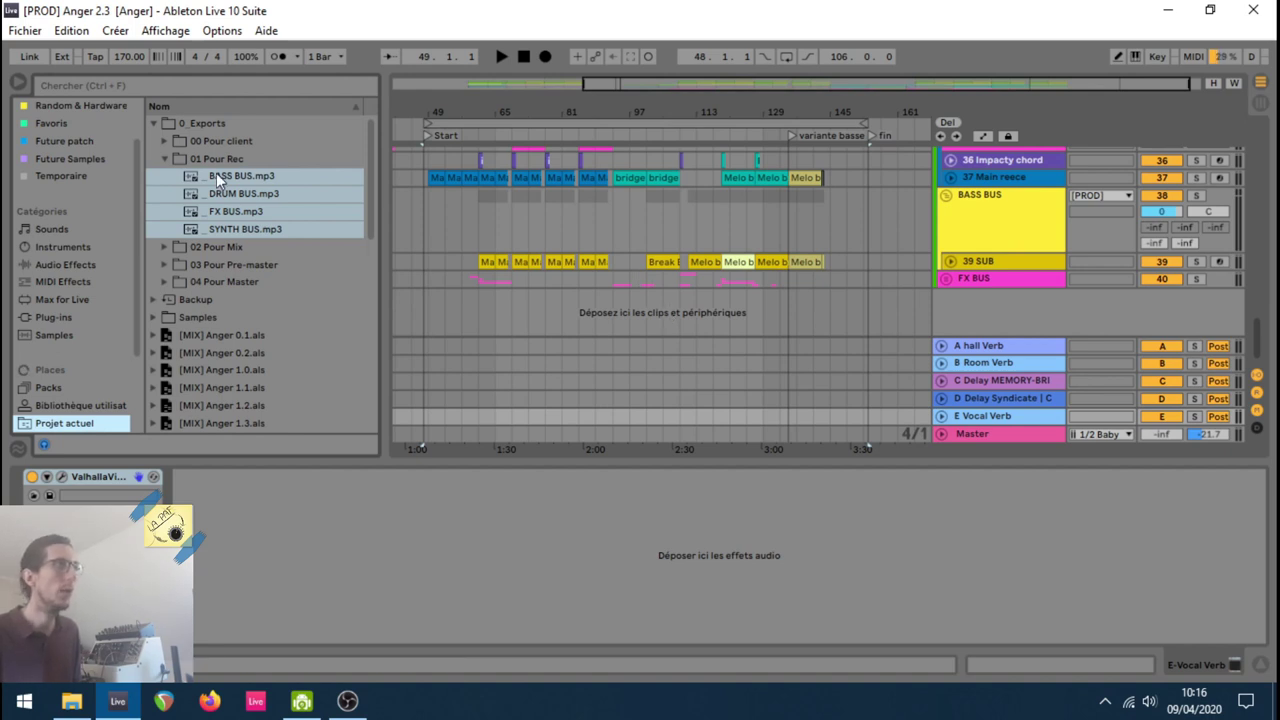
Step: Import the four bus MP3 files from the 01 Pour Rec folder onto new separate audio tracks below the FX BUS group
{"action": "left_click_drag", "start_coordinate": [216, 173], "coordinate": [433, 304]}
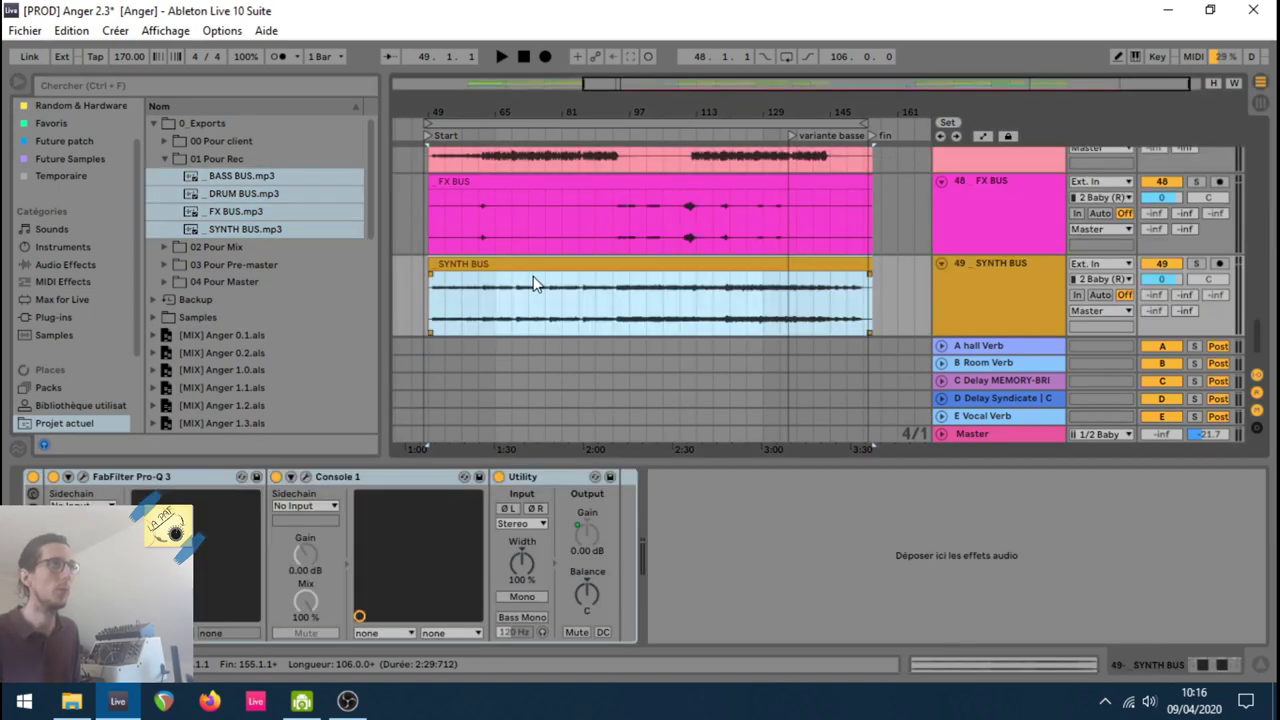
{"action": "left_click", "coordinate": [640, 210]}
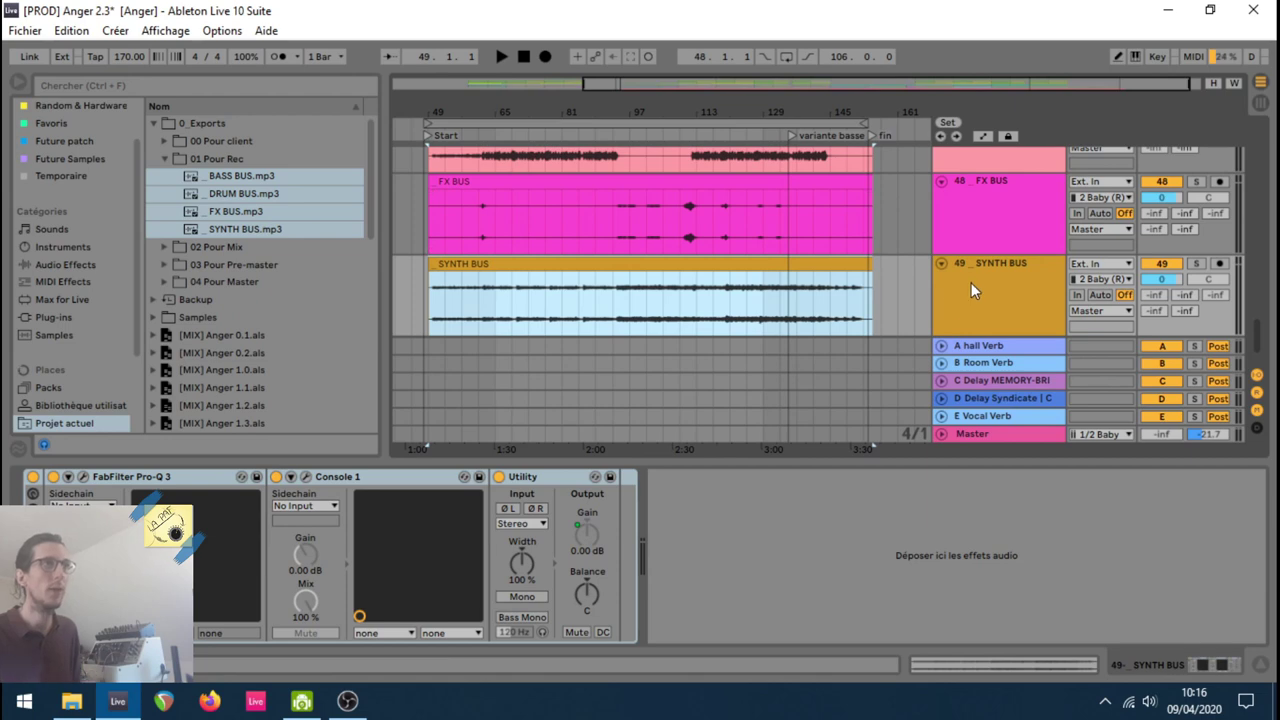
{"action": "scroll", "coordinate": [971, 282], "scroll_direction": "up", "scroll_amount": 3}
{"action": "scroll", "coordinate": [929, 273], "scroll_direction": "down", "scroll_amount": 4}
{"action": "scroll", "coordinate": [930, 276], "scroll_direction": "up", "scroll_amount": 2}
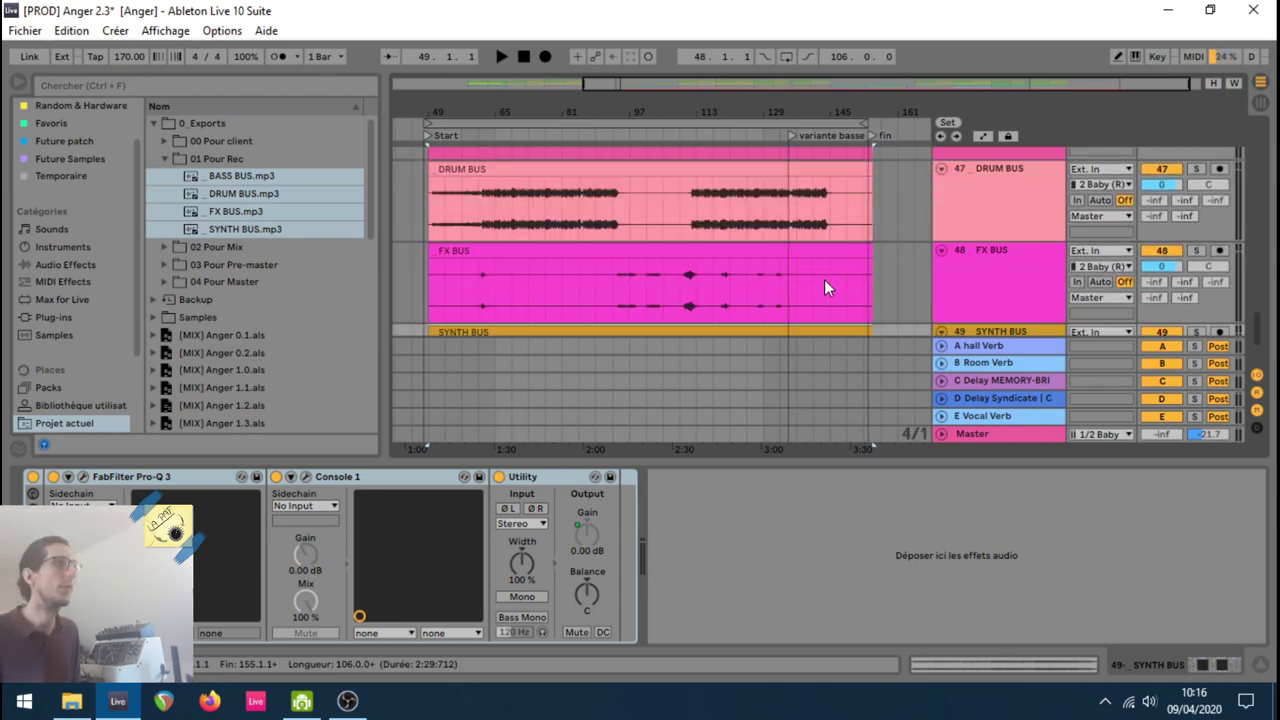
{"action": "scroll", "coordinate": [680, 255], "scroll_direction": "up", "scroll_amount": 2}
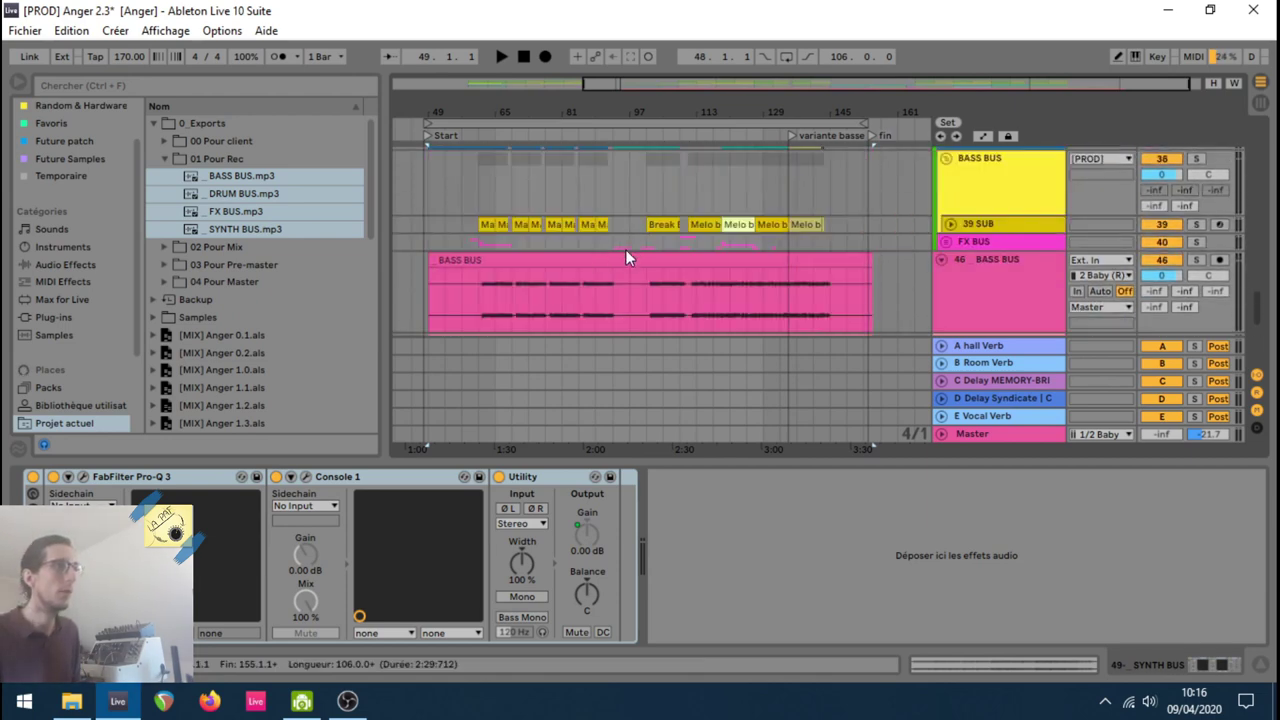
Step: Select the four imported stem clips together and move them to begin at bar 48, on the Start locator
{"action": "left_click", "coordinate": [618, 265]}
{"action": "scroll", "coordinate": [618, 266], "scroll_direction": "down", "scroll_amount": 3}
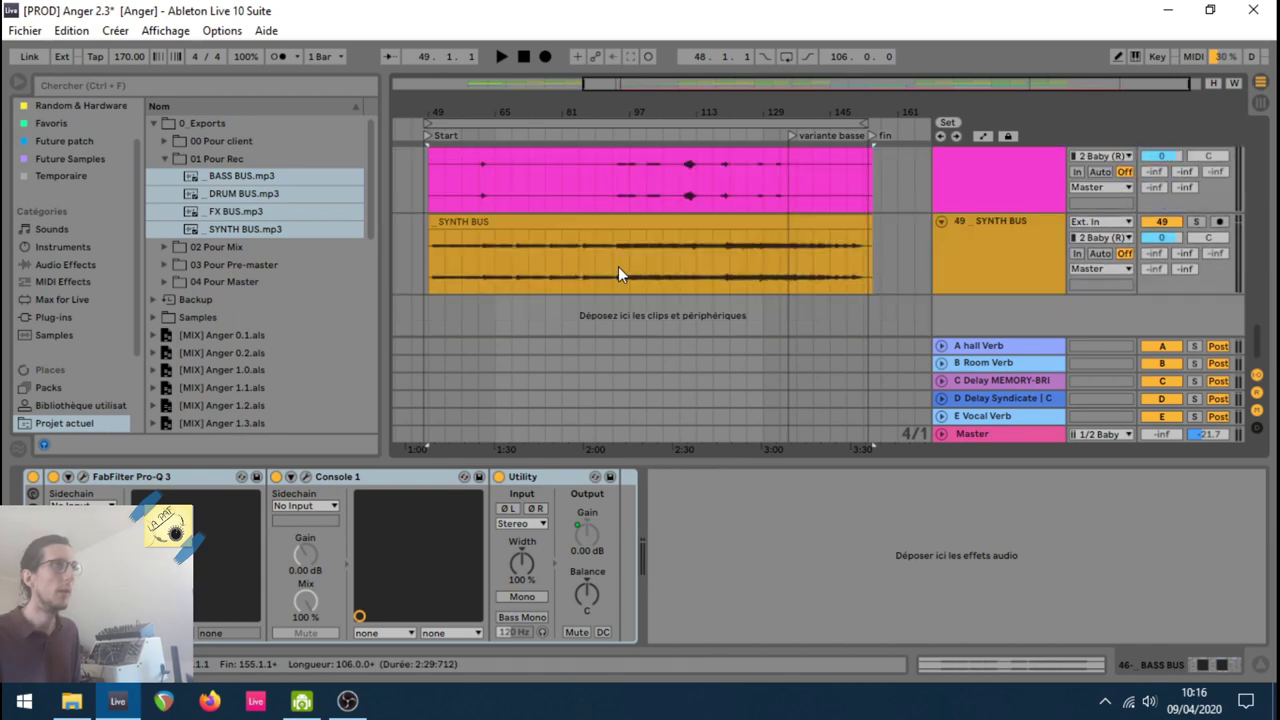
{"action": "left_click", "coordinate": [557, 216], "text": "shift"}
{"action": "left_click_drag", "start_coordinate": [608, 84], "coordinate": [606, 240]}
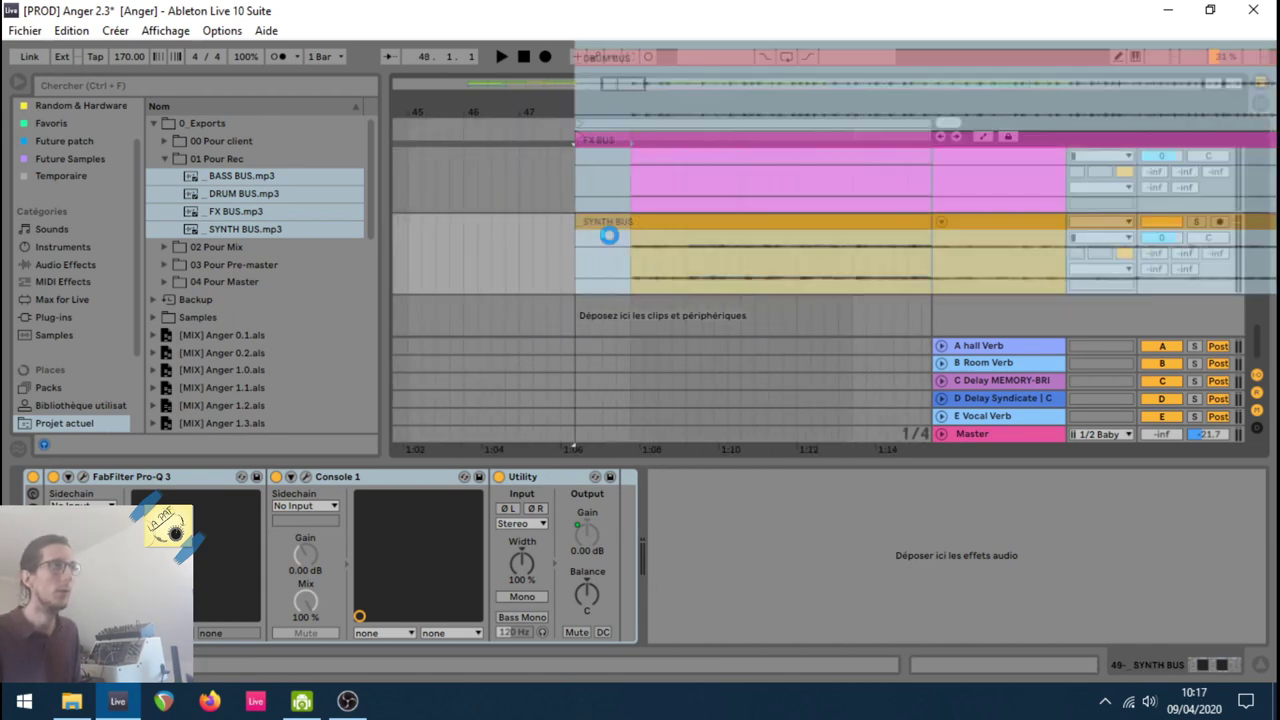
{"action": "scroll", "coordinate": [604, 257], "scroll_direction": "up", "scroll_amount": 2}
{"action": "scroll", "coordinate": [604, 249], "scroll_direction": "up", "scroll_amount": 2}
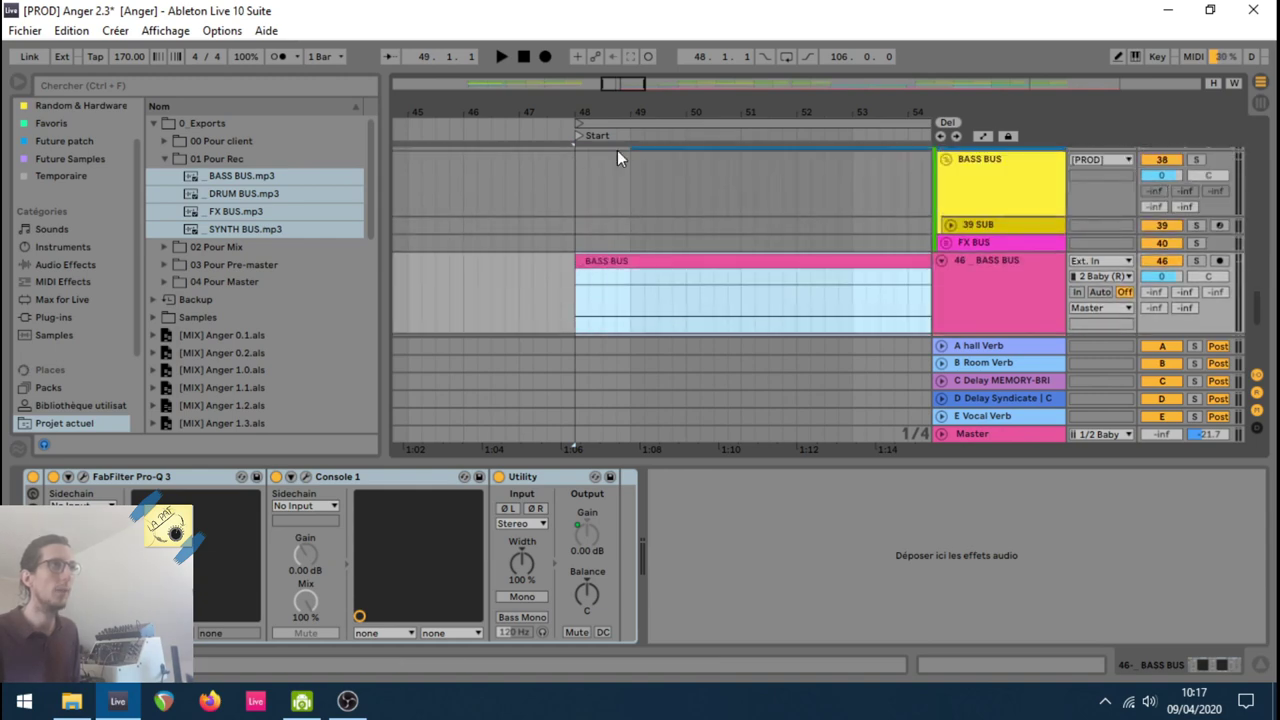
Step: Delete the [PROD] group and the other original tracks, keeping only the four stem tracks and the returns
{"action": "scroll", "coordinate": [626, 206], "scroll_direction": "up", "scroll_amount": 3}
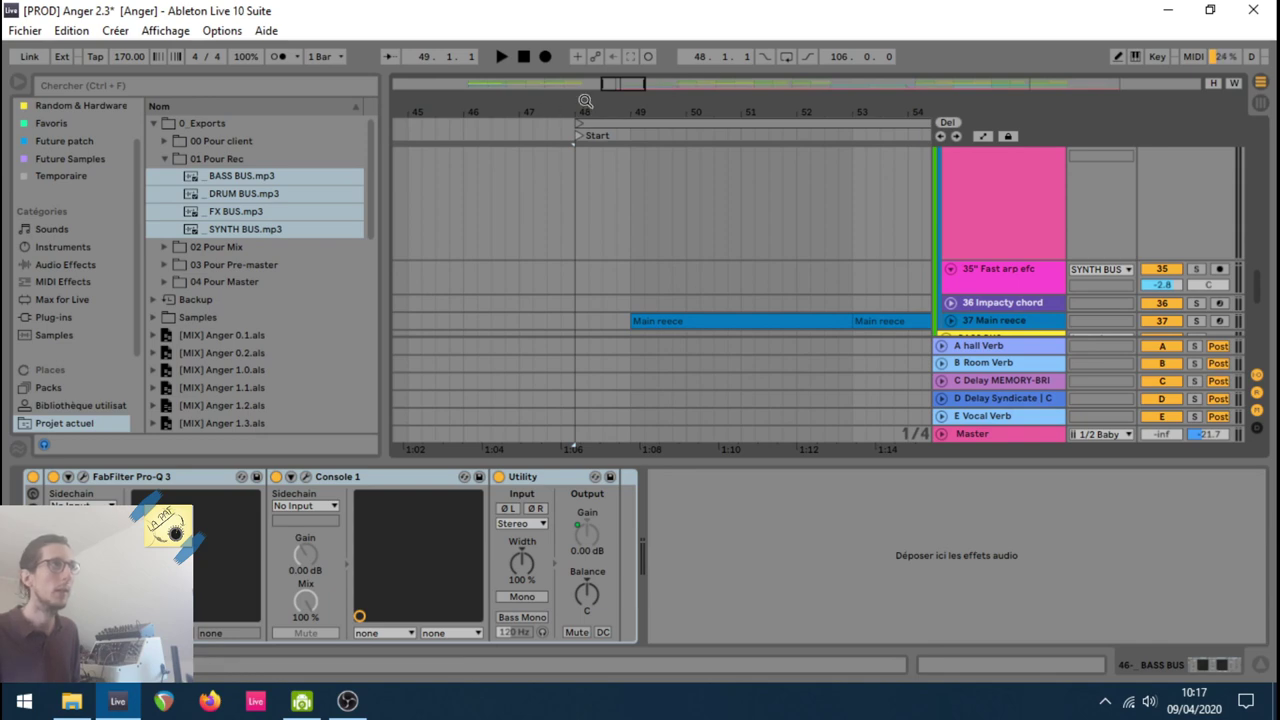
{"action": "left_click_drag", "start_coordinate": [612, 83], "coordinate": [506, 180]}
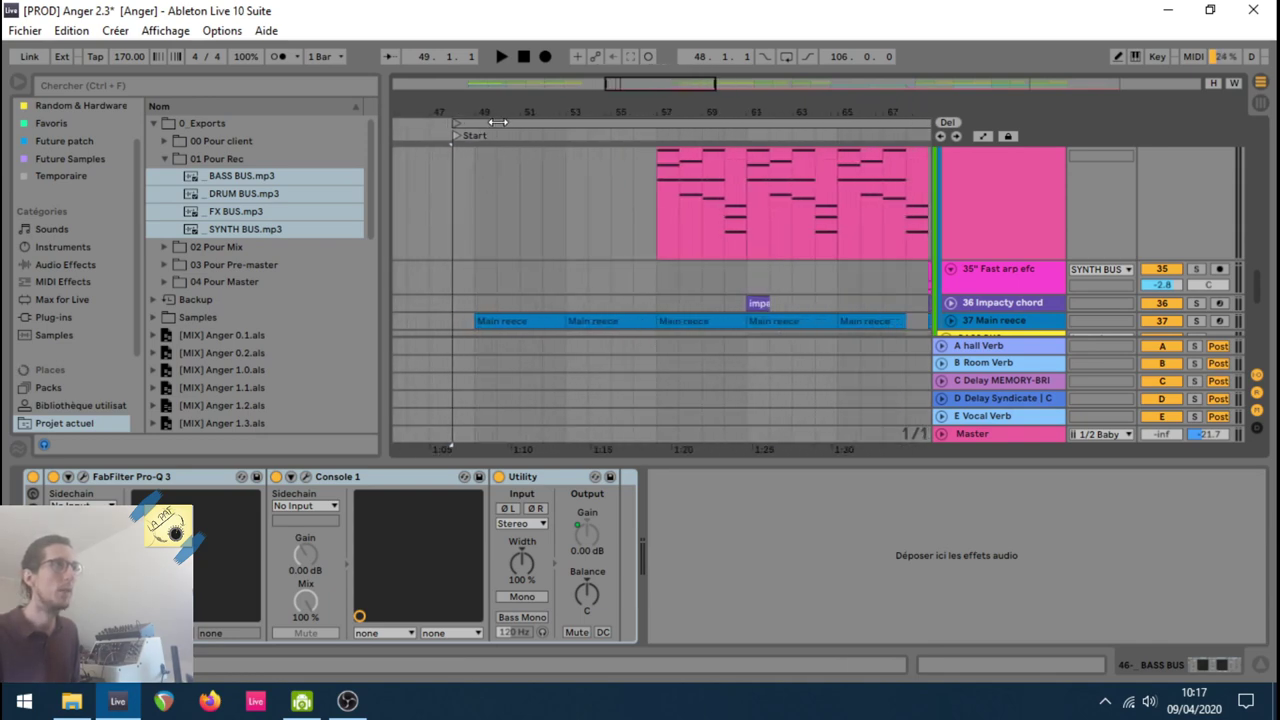
{"action": "scroll", "coordinate": [625, 241], "scroll_direction": "up", "scroll_amount": 5}
{"action": "left_click", "coordinate": [1007, 195]}
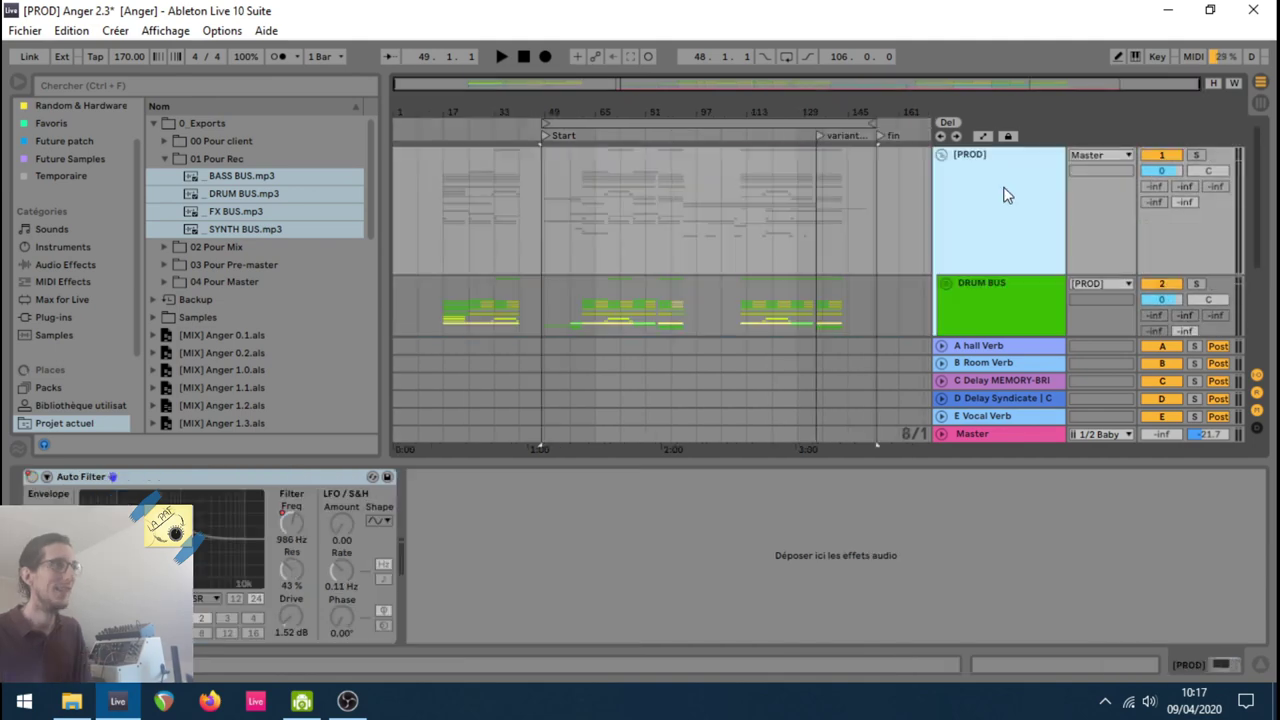
{"action": "key", "text": "Right"}
{"action": "key", "text": "Left"}
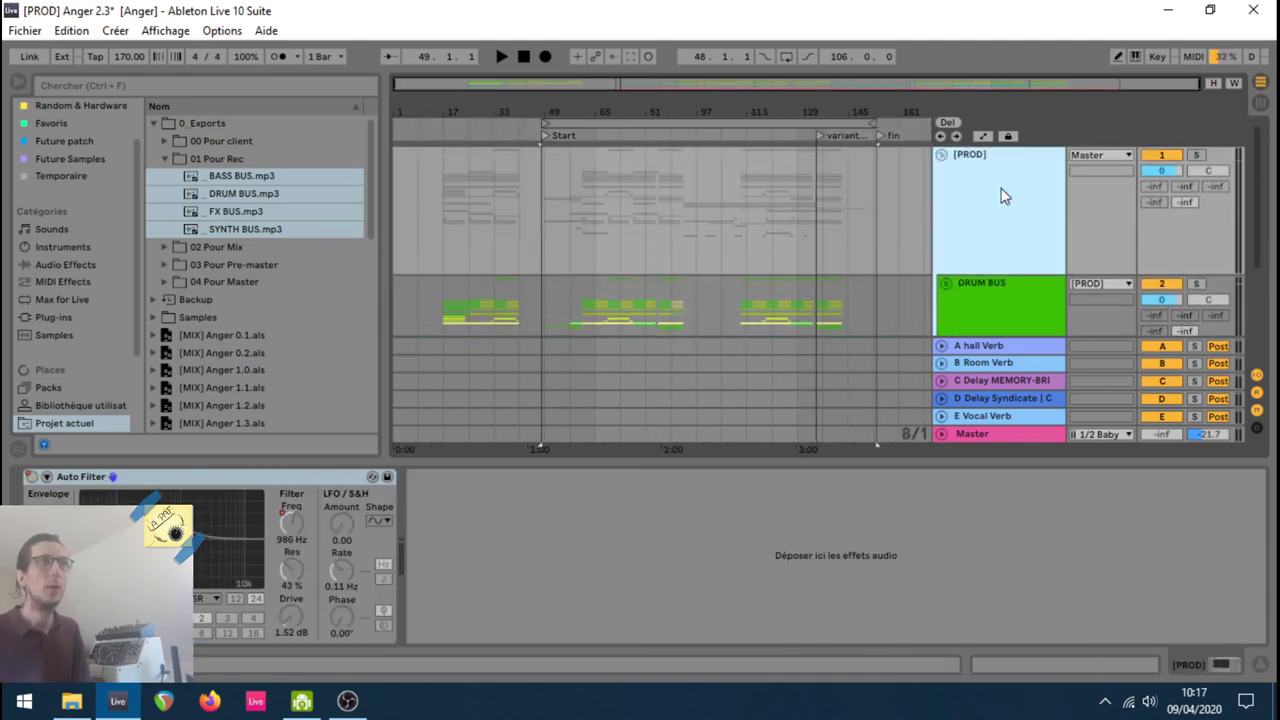
{"action": "key", "text": "ctrl+z"}
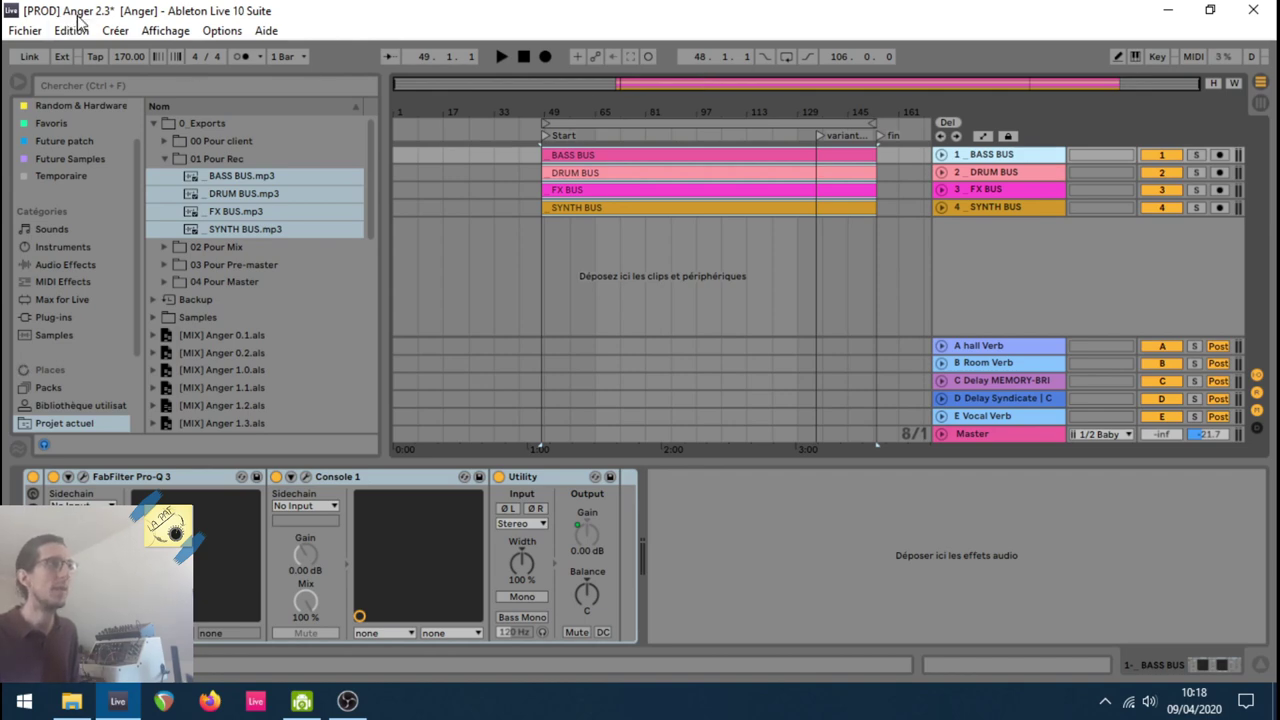
Step: Save the set under the new name [REC] Anger 0.1 in the Anger Project folder
{"action": "left_click", "coordinate": [34, 34]}
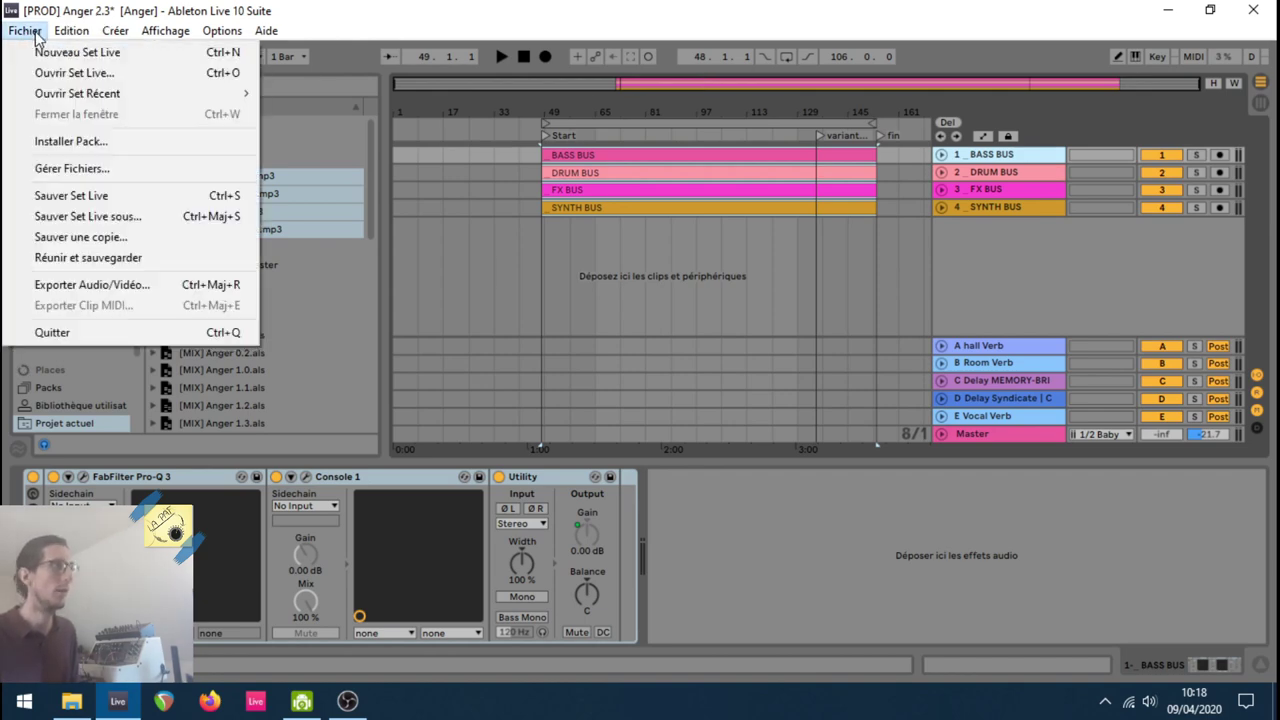
{"action": "left_click", "coordinate": [73, 215]}
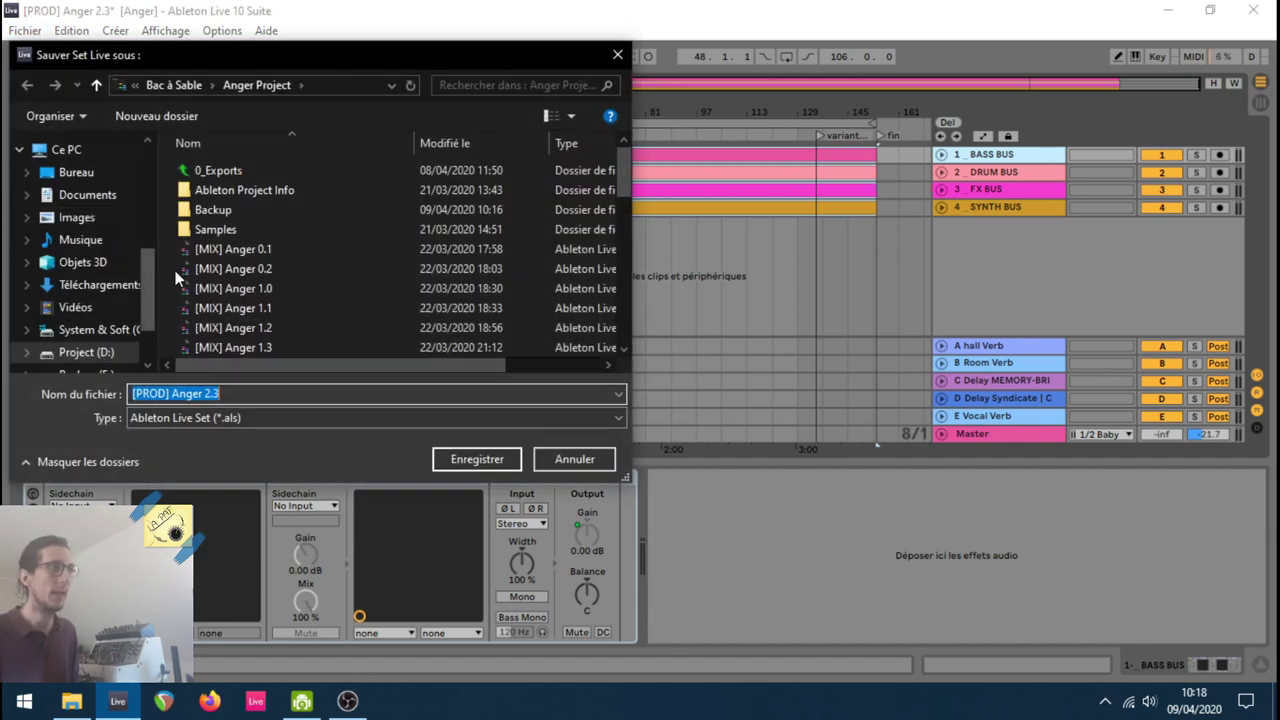
{"action": "left_click", "coordinate": [158, 393]}
{"action": "key", "text": "shift+Left"}
{"action": "key", "text": "shift+Left"}
{"action": "key", "text": "shift+Left"}
{"action": "key", "text": "shift+Left"}
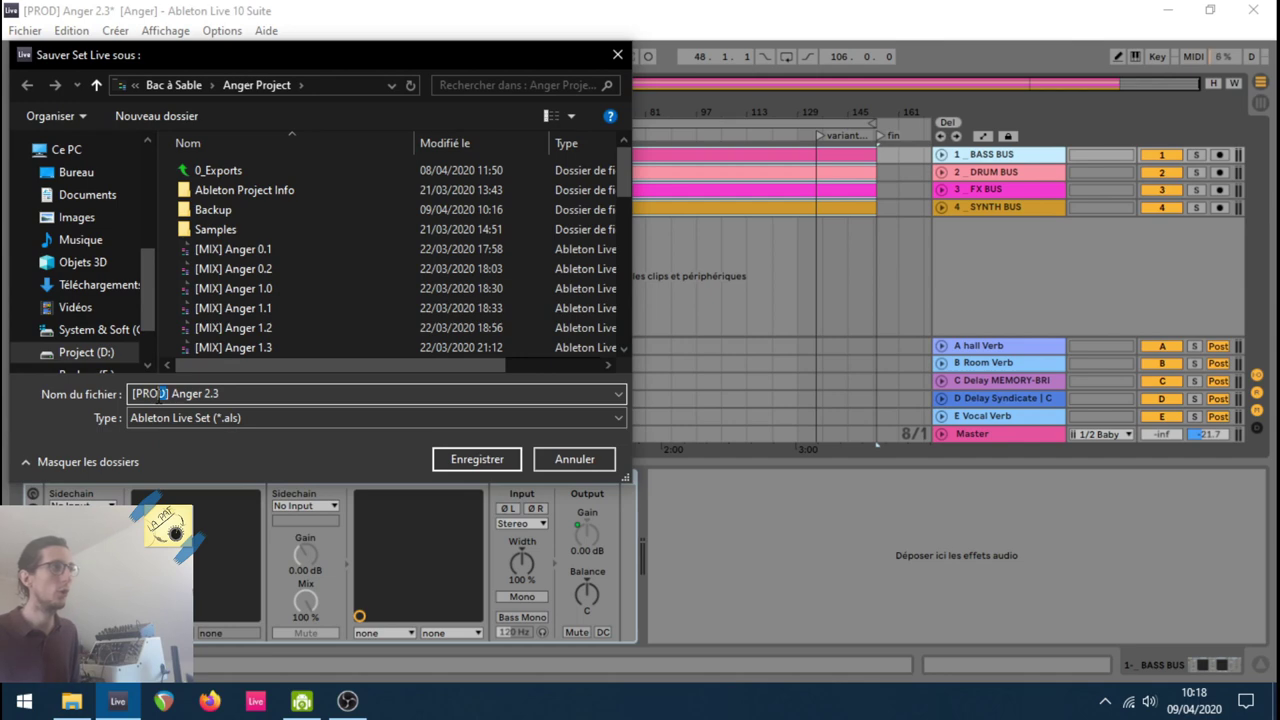
{"action": "type", "text": "[REC"}
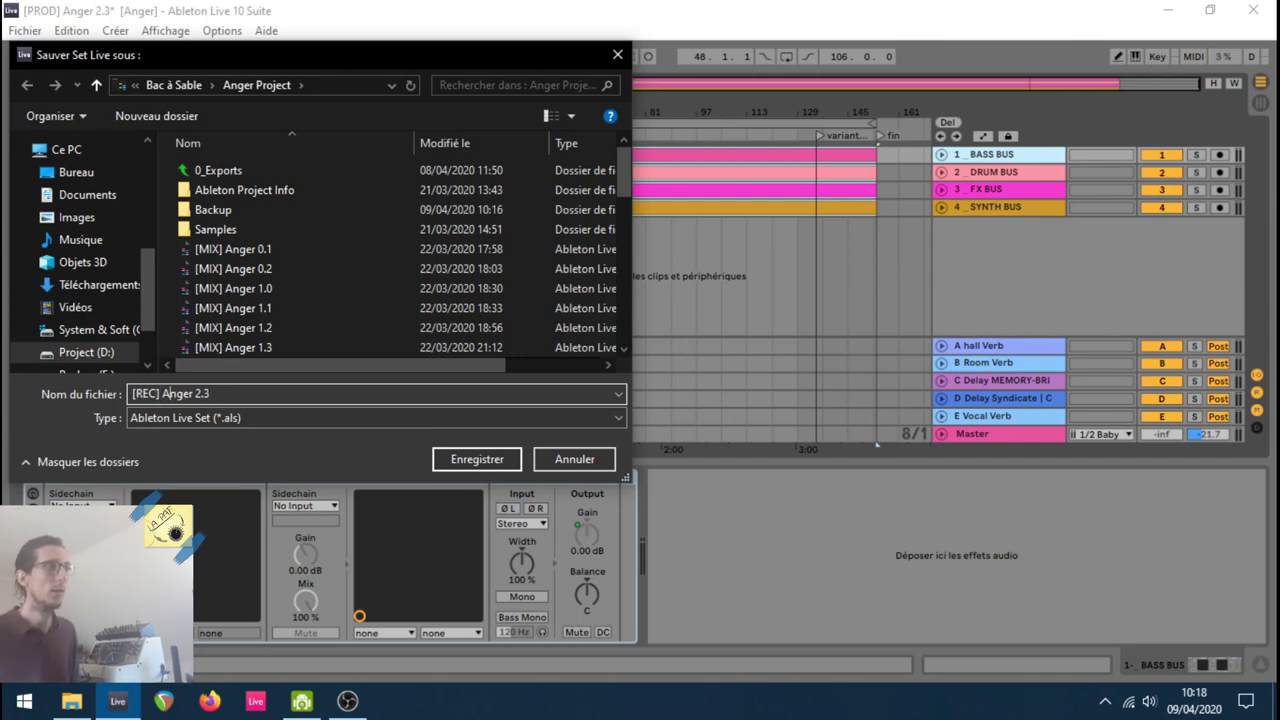
{"action": "left_click_drag", "start_coordinate": [193, 393], "coordinate": [212, 393]}
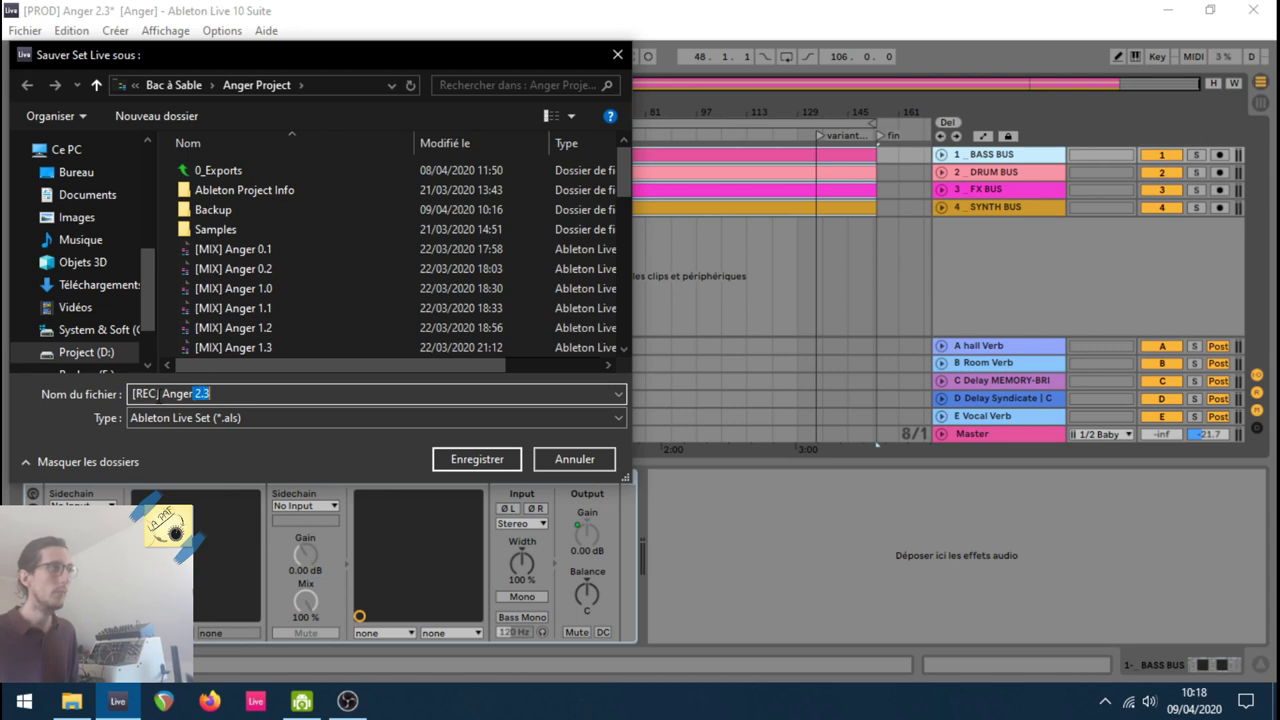
{"action": "key", "text": "BackSpace"}
{"action": "type", "text": "0.1"}
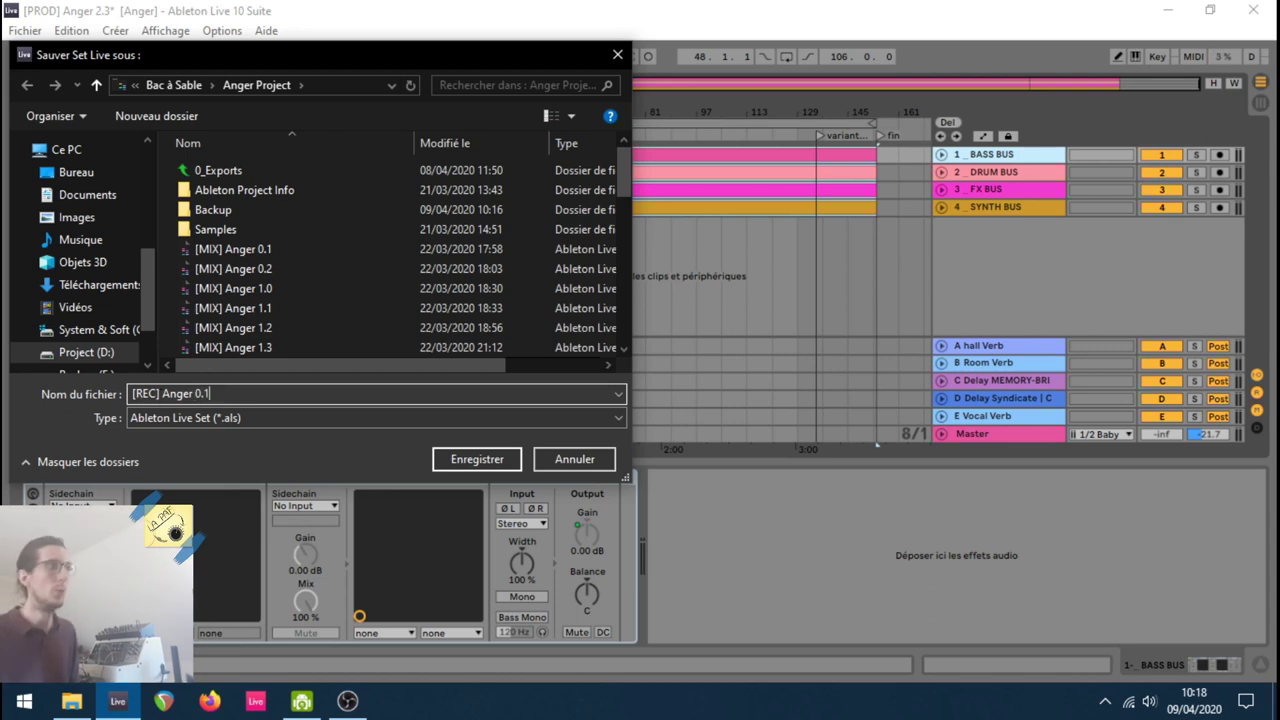
{"action": "left_click", "coordinate": [477, 459]}
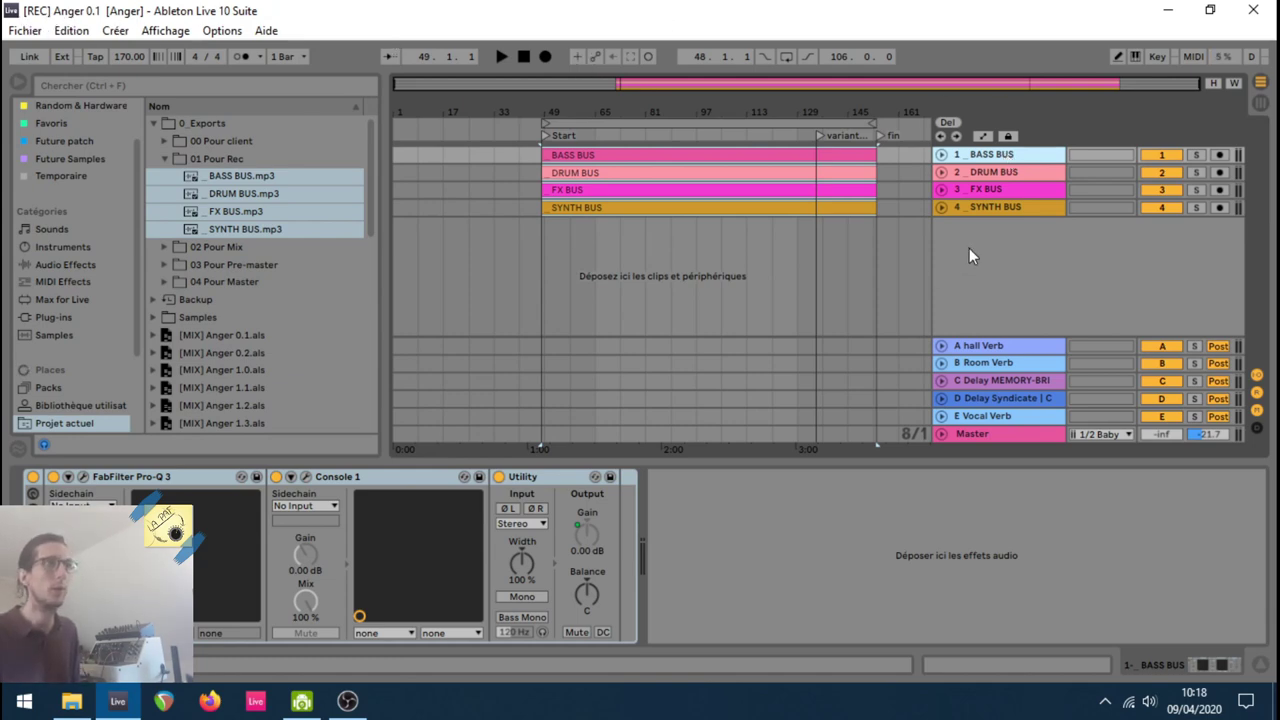
Step: Group the BASS, DRUM, FX and SYNTH BUS stem tracks and rename the group Instru
{"action": "left_click", "coordinate": [988, 207]}
{"action": "left_click", "coordinate": [985, 155], "text": "shift"}
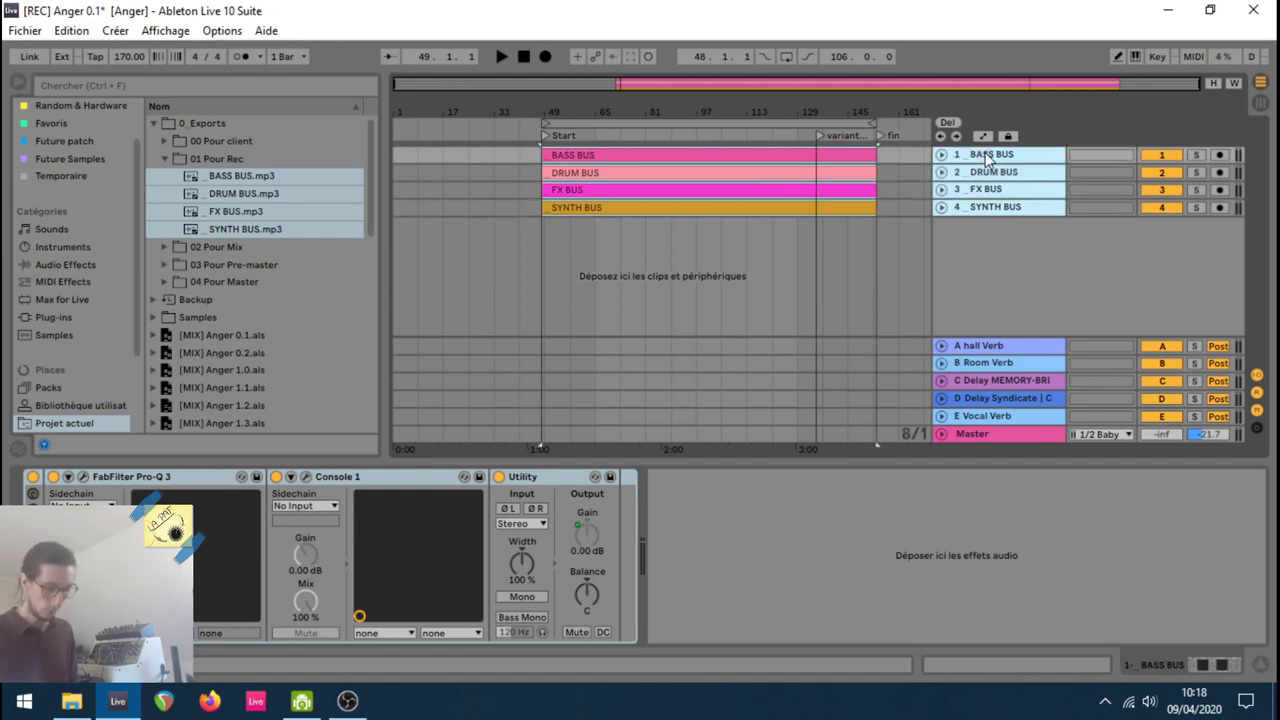
{"action": "key", "text": "ctrl+g"}
{"action": "left_click", "coordinate": [982, 177]}
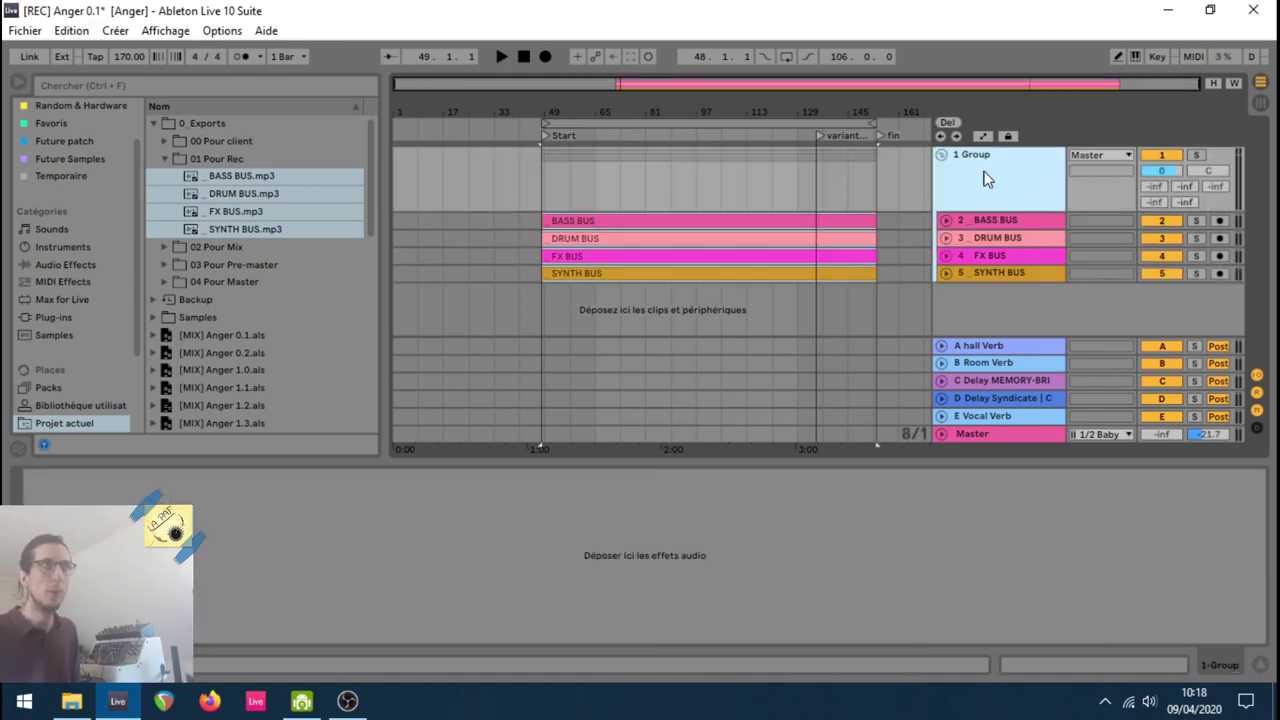
{"action": "key", "text": "ctrl+r"}
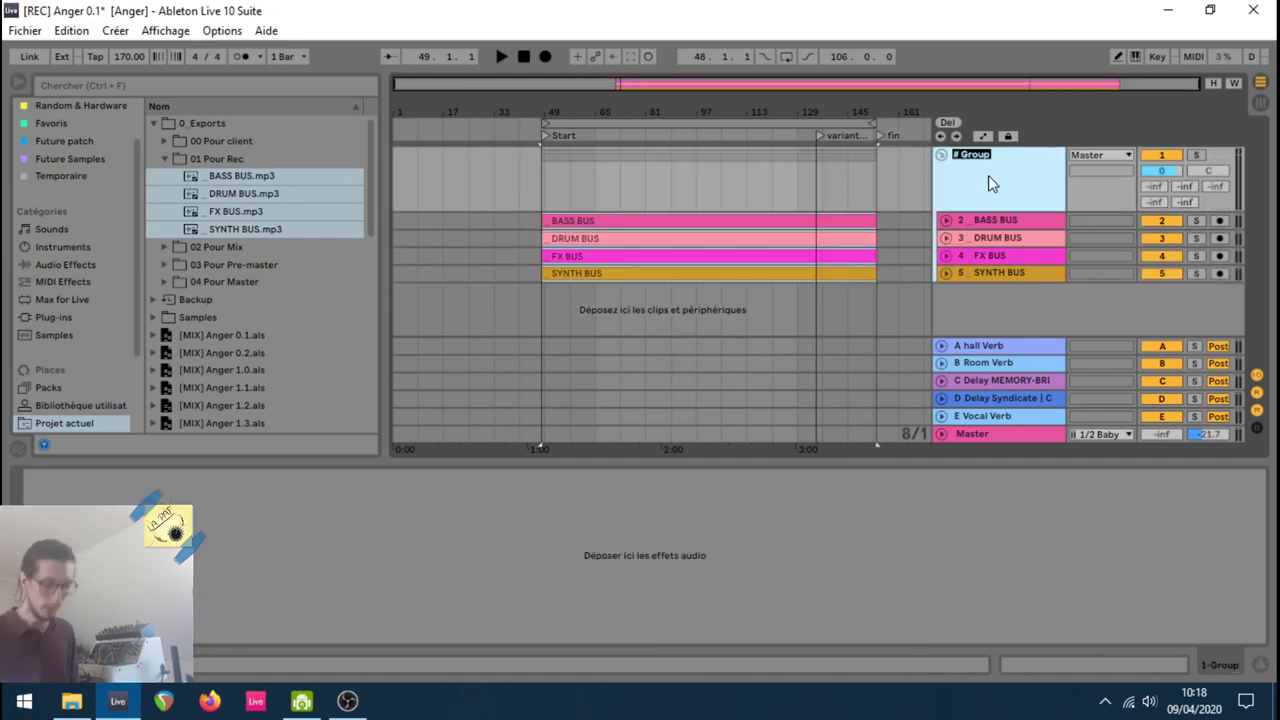
{"action": "type", "text": "Instru"}
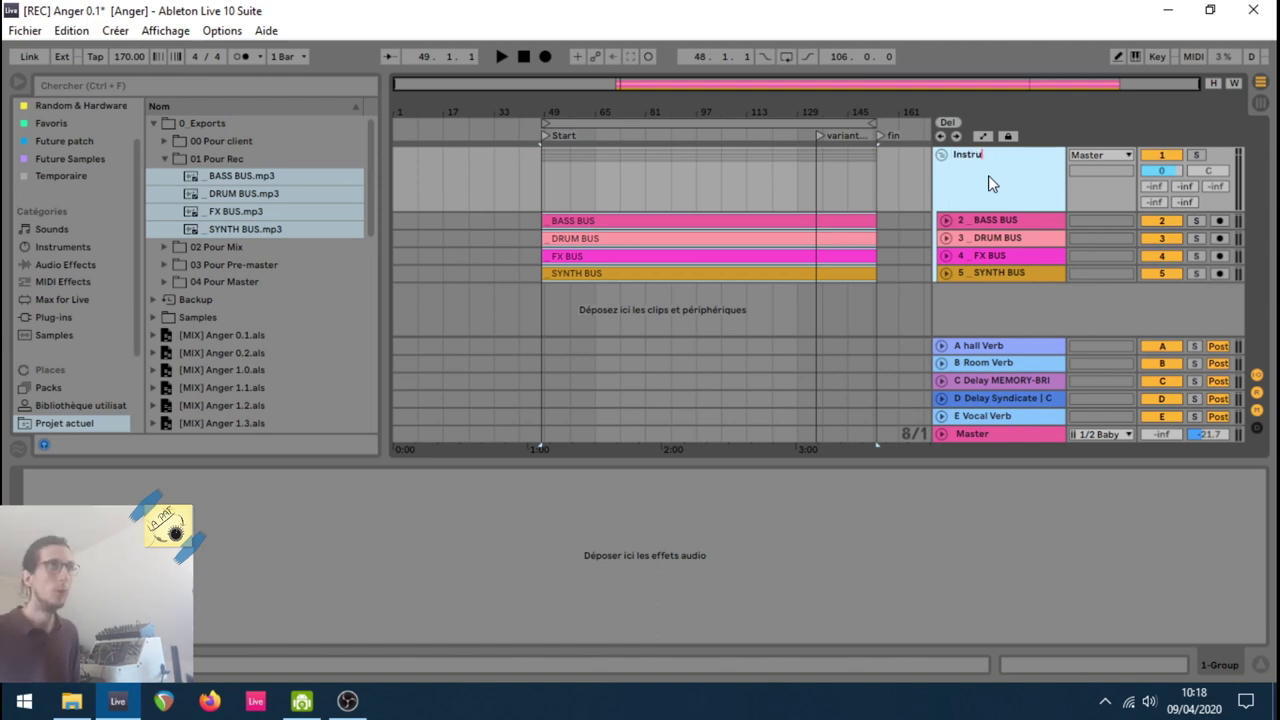
{"action": "key", "text": "Return"}
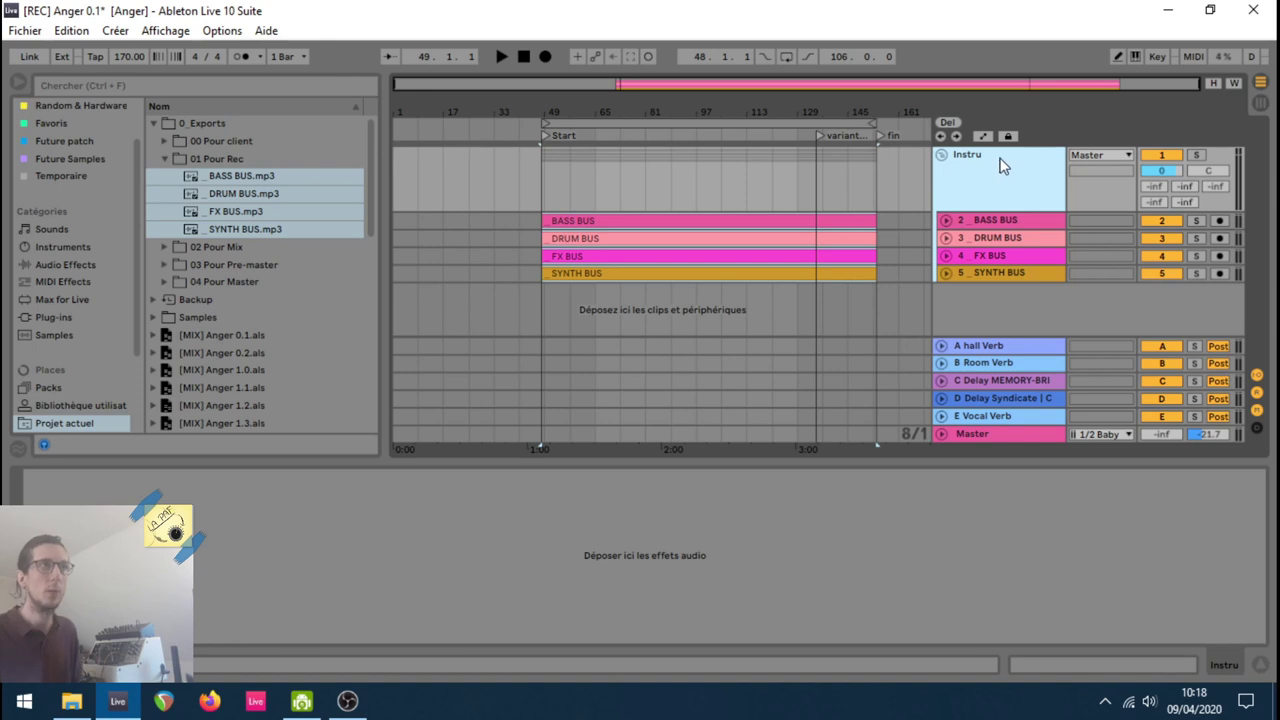
Step: Lower the Instru group's volume to about -5.9 dB and fold the group
{"action": "left_click_drag", "start_coordinate": [1165, 171], "coordinate": [1165, 150]}
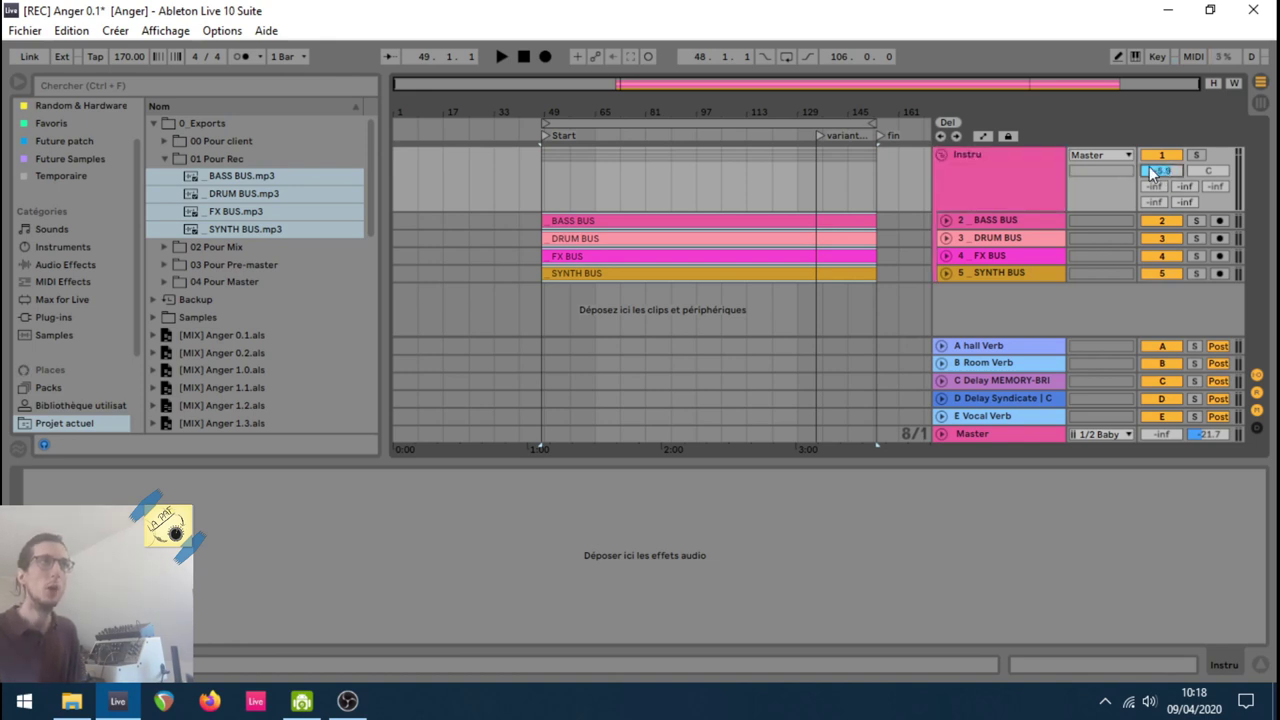
{"action": "left_click", "coordinate": [944, 155]}
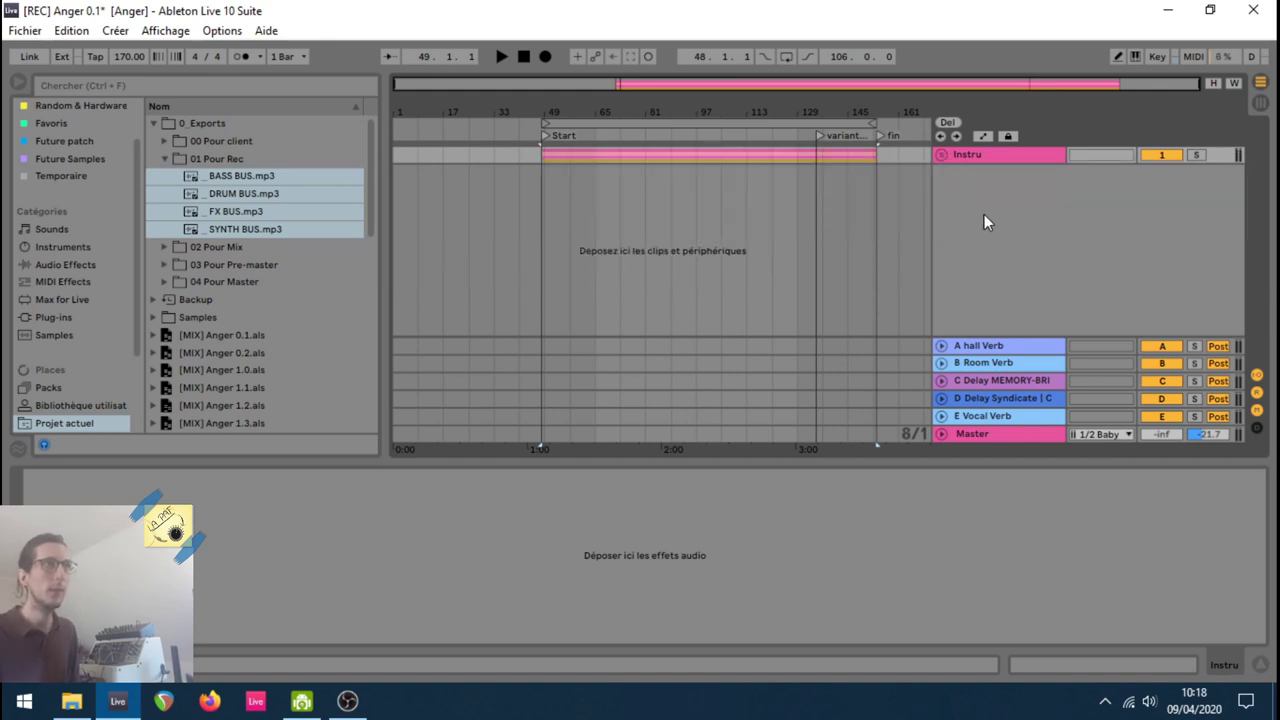
Step: Add an audio track without default effects below the Instru group and name it ## Voix Lead
{"action": "key", "text": "ctrl+t"}
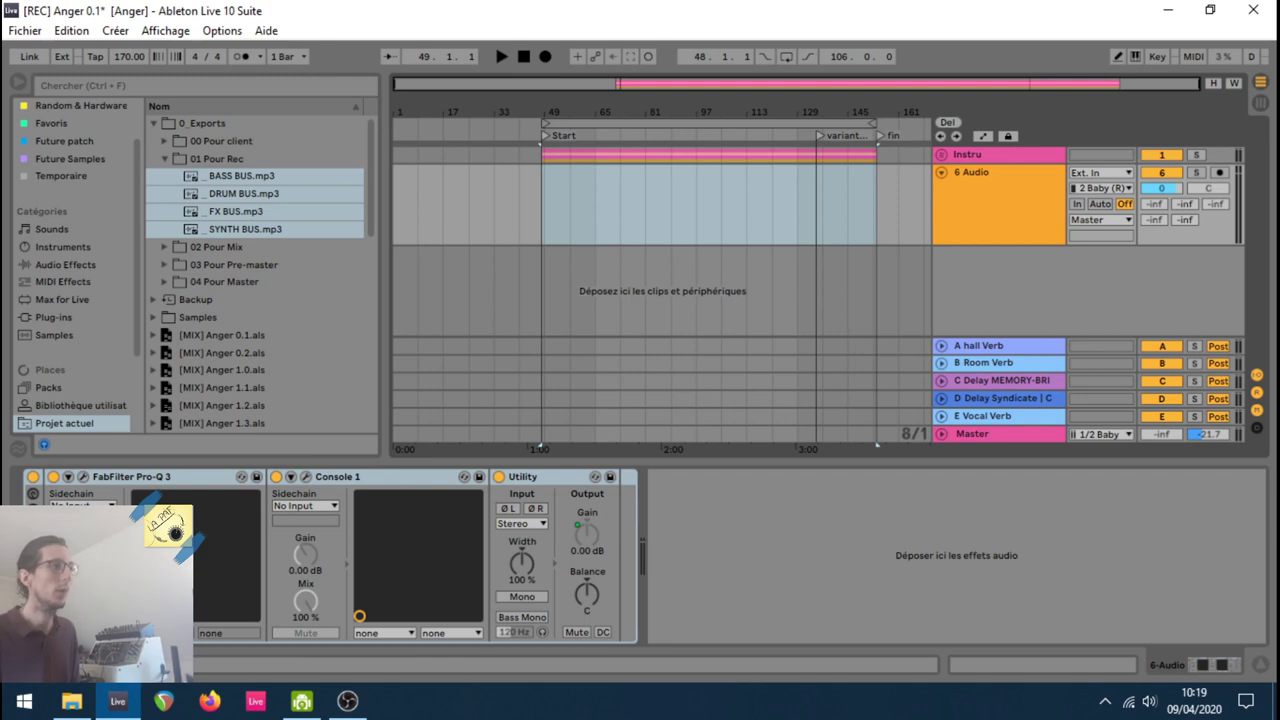
{"action": "left_click", "coordinate": [613, 199]}
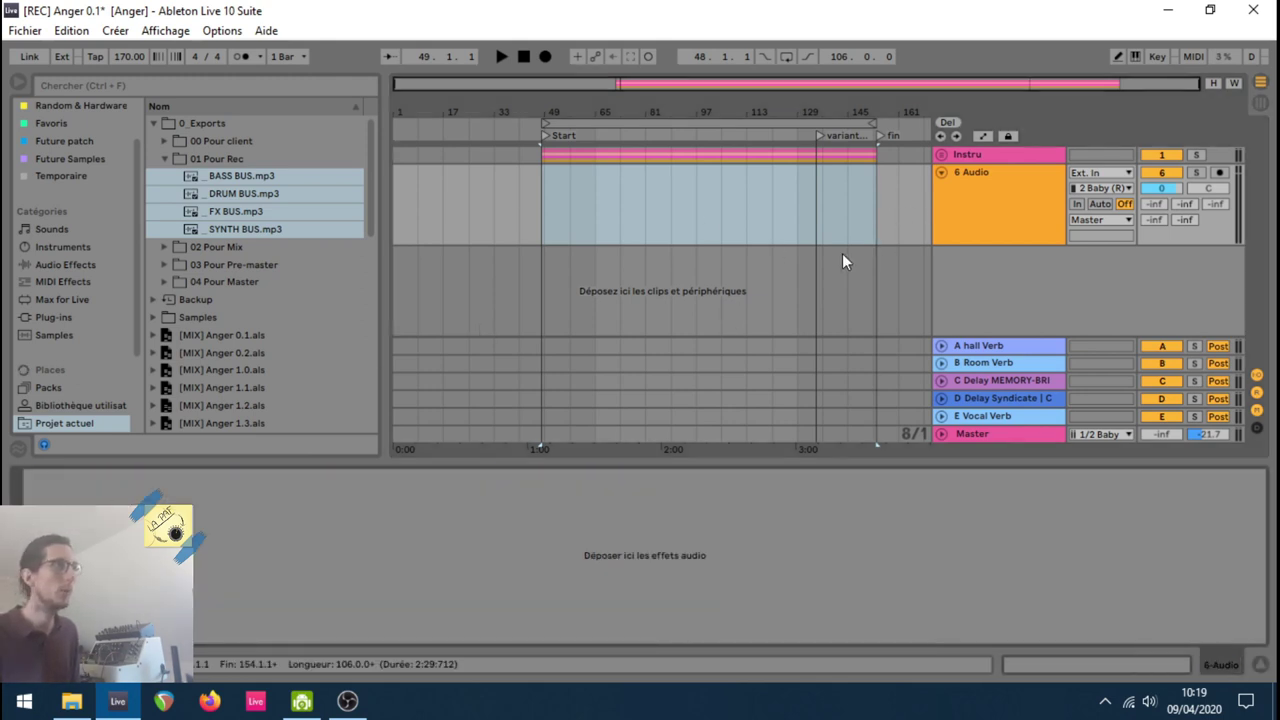
{"action": "left_click", "coordinate": [975, 206]}
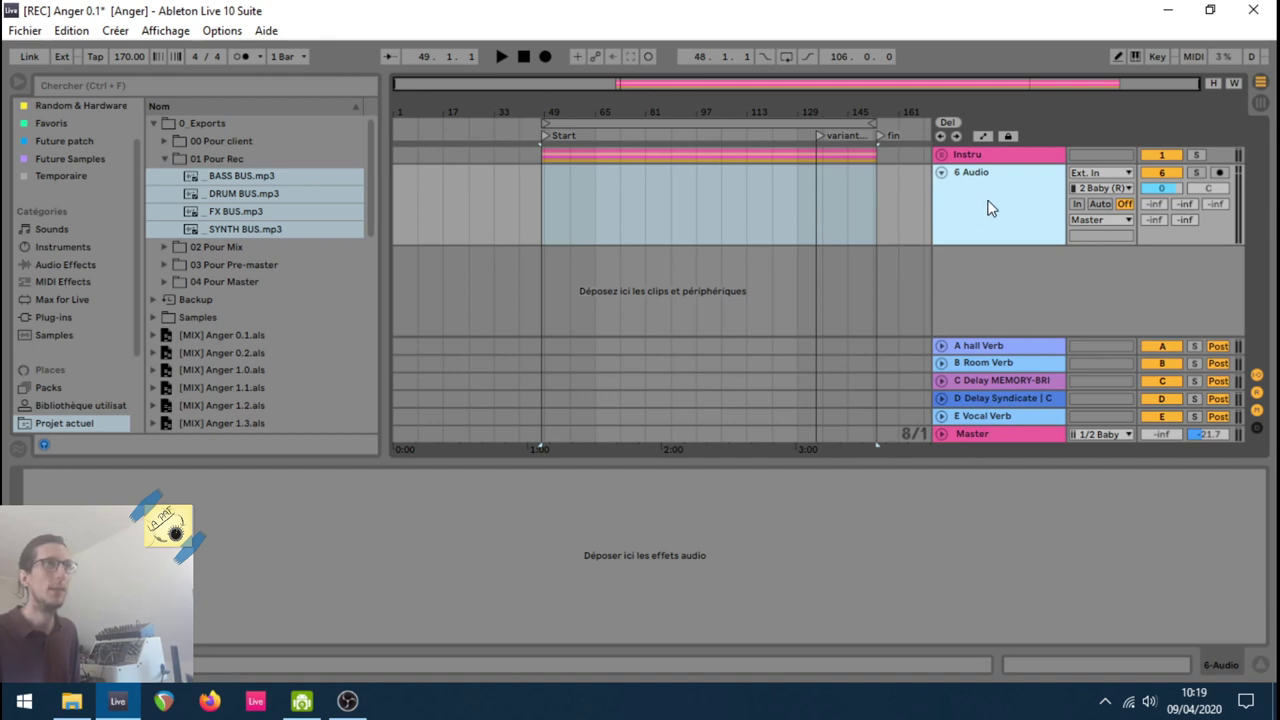
{"action": "key", "text": "ctrl+r"}
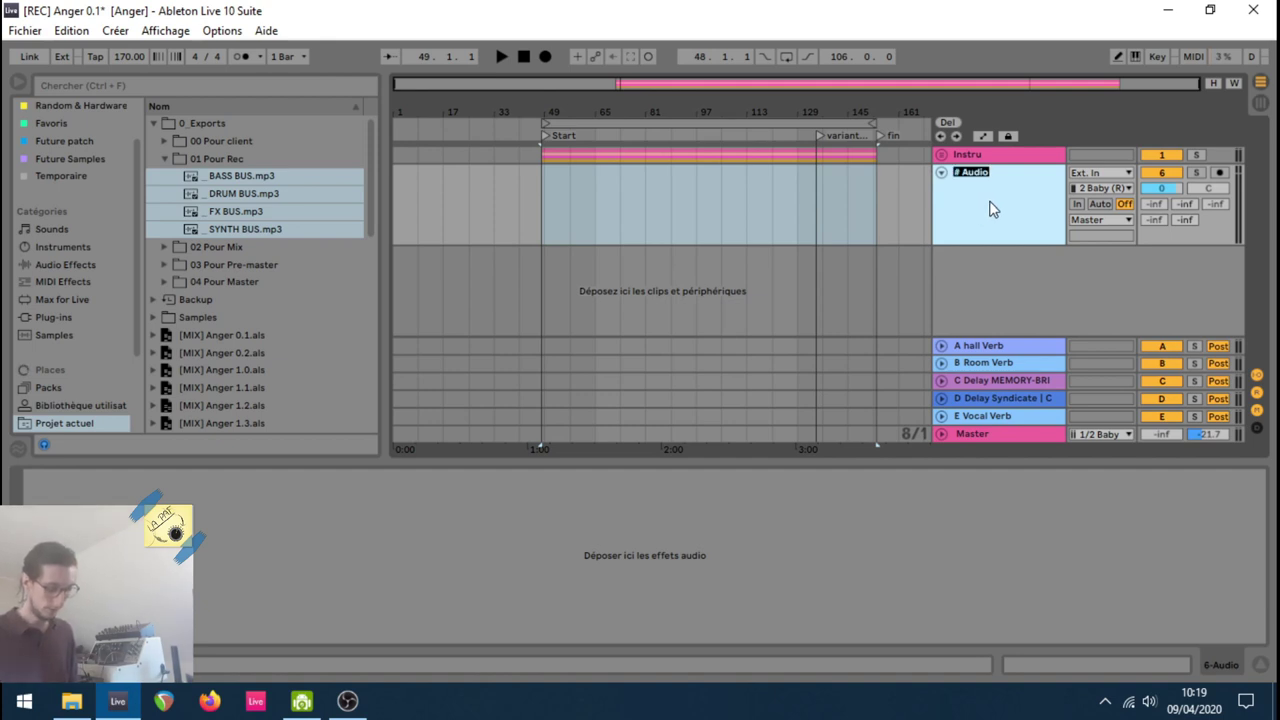
{"action": "type", "text": "##"}
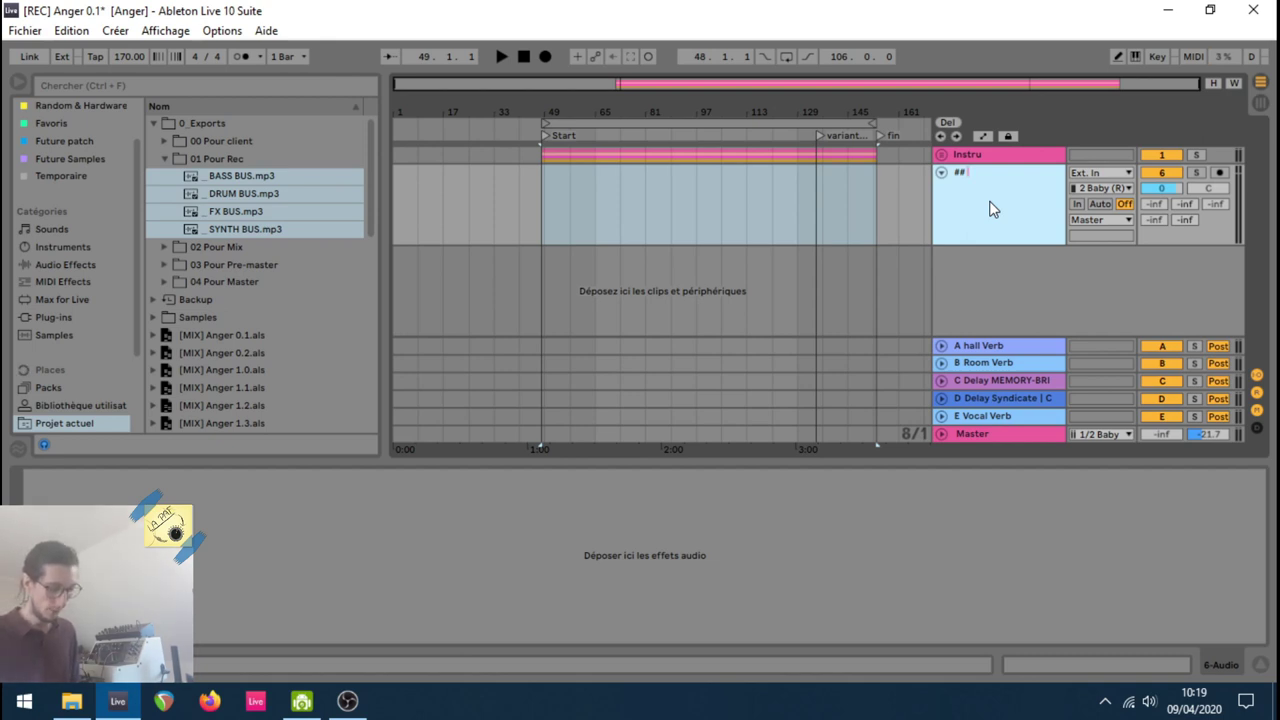
{"action": "type", "text": " VOIX LEA"}
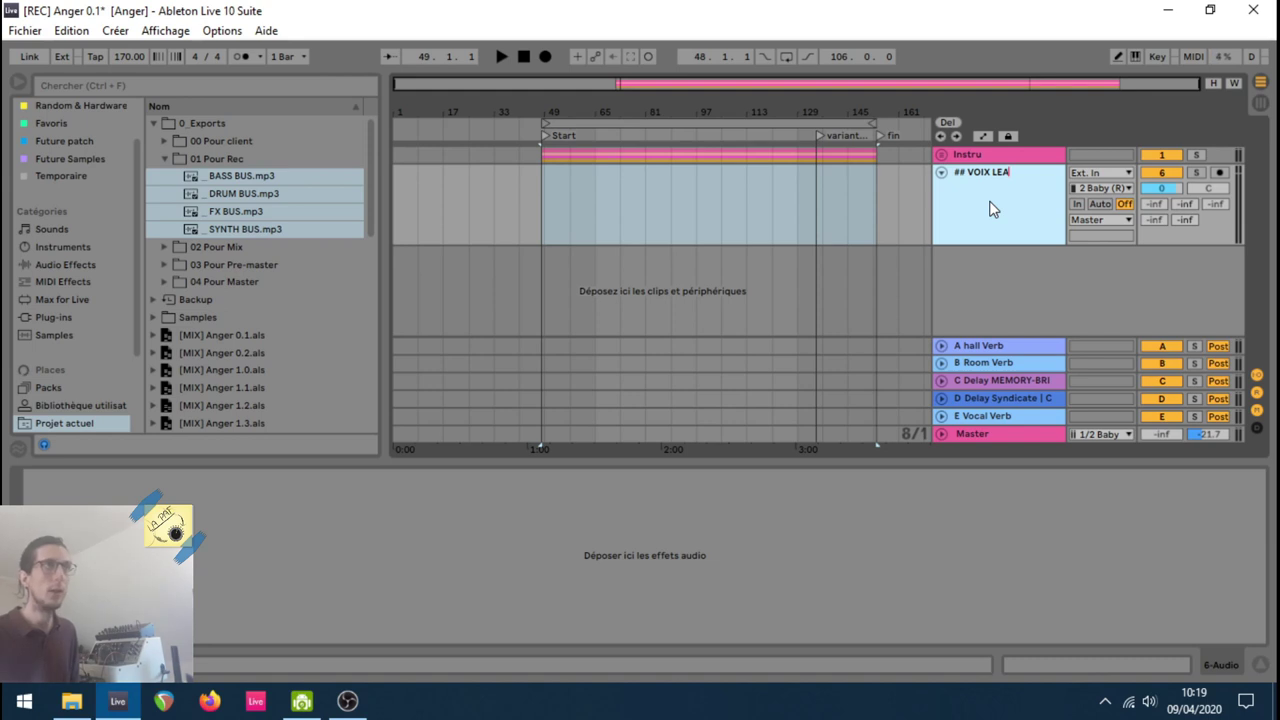
{"action": "key", "text": "BackSpace"}
{"action": "key", "text": "BackSpace"}
{"action": "key", "text": "BackSpace"}
{"action": "key", "text": "BackSpace"}
{"action": "key", "text": "BackSpace"}
{"action": "key", "text": "BackSpace"}
{"action": "key", "text": "BackSpace"}
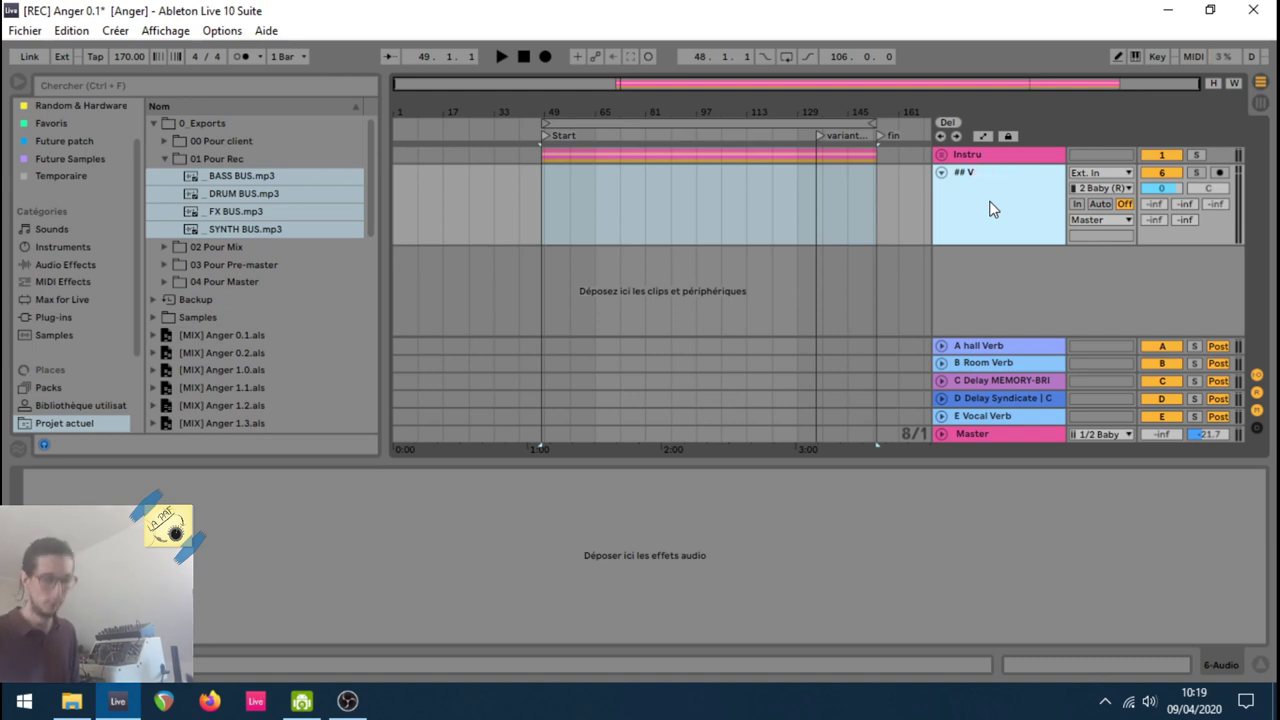
{"action": "type", "text": "oix L"}
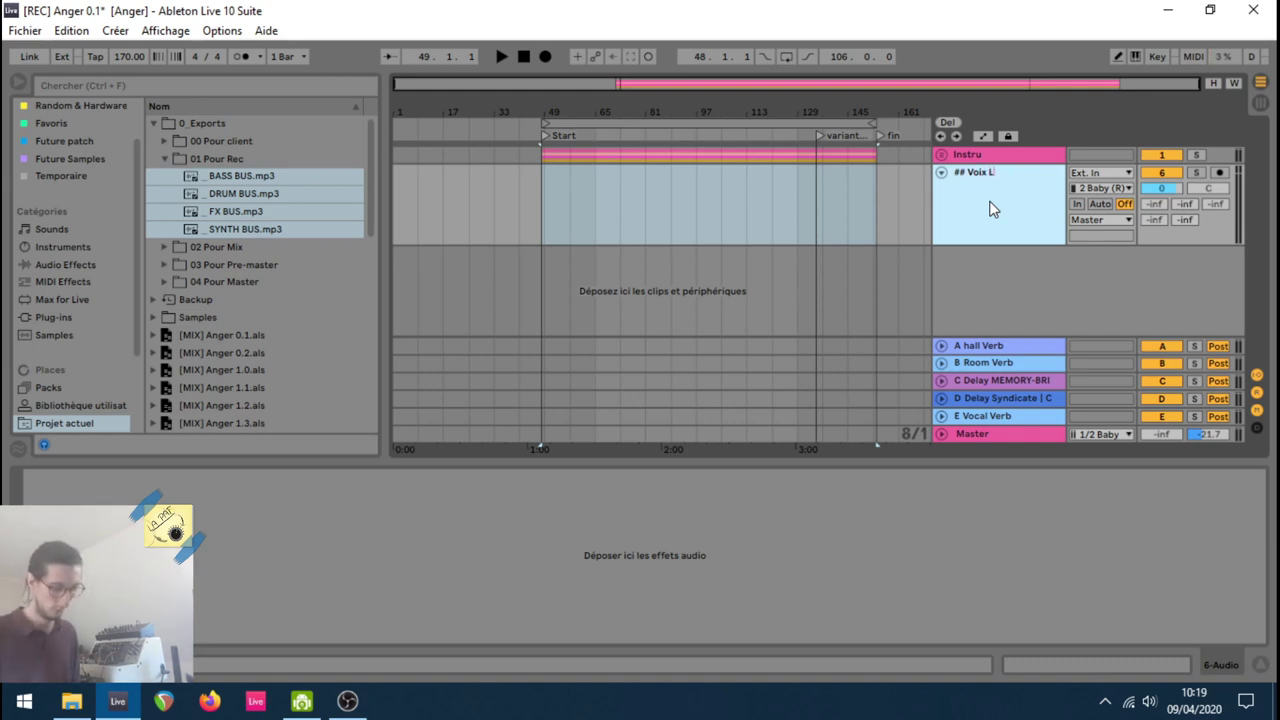
{"action": "type", "text": "ead"}
{"action": "key", "text": "Return"}
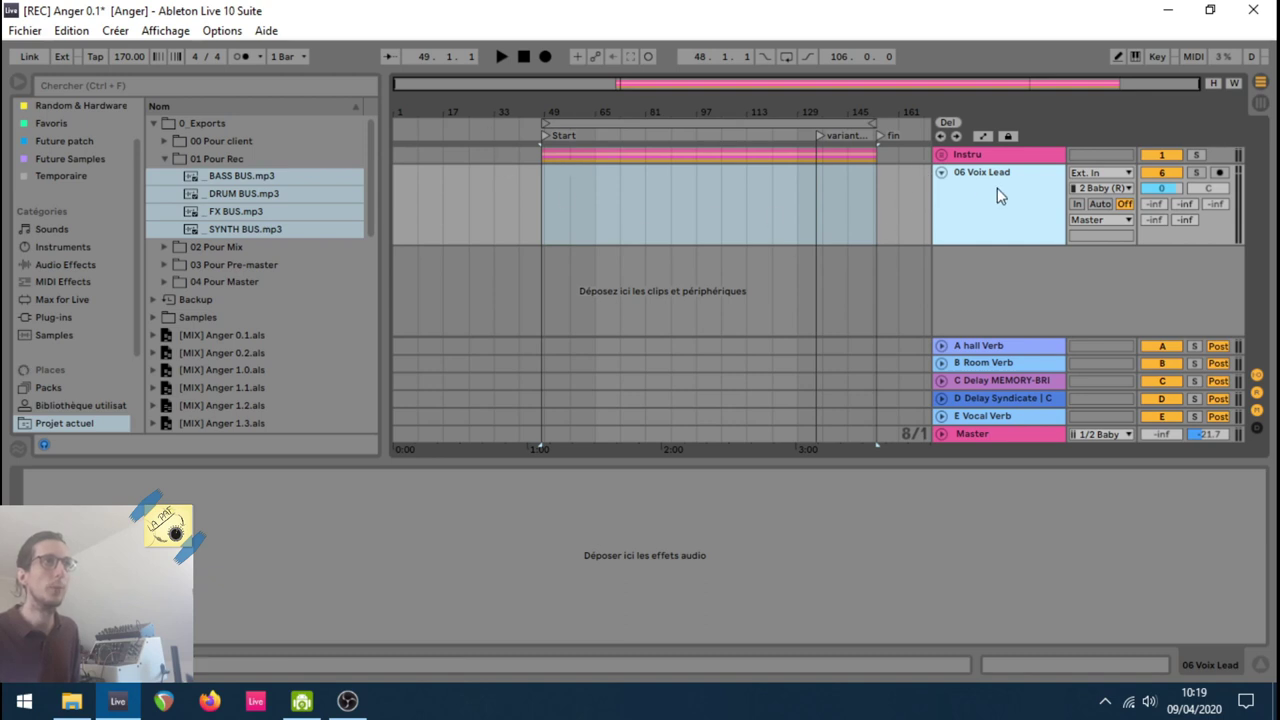
Step: Set the Voix Lead track's input channel to 1 Baby (L)
{"action": "left_click", "coordinate": [1084, 189]}
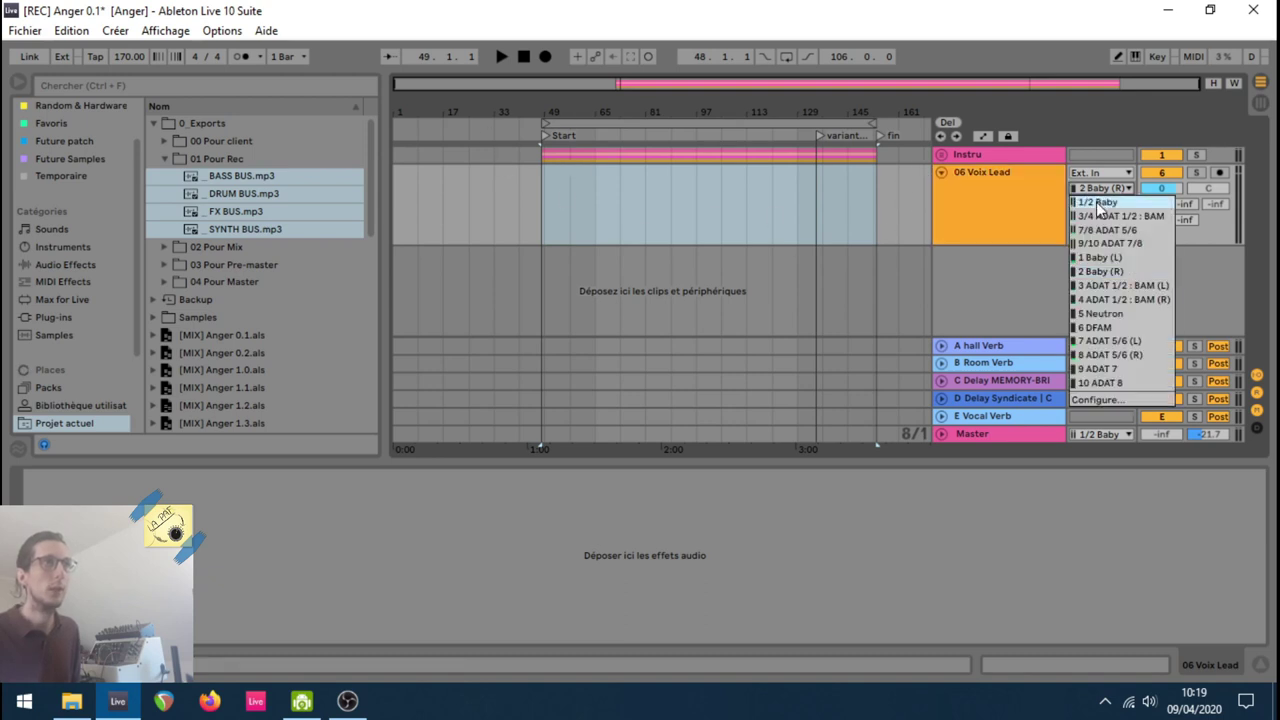
{"action": "left_click", "coordinate": [1096, 202]}
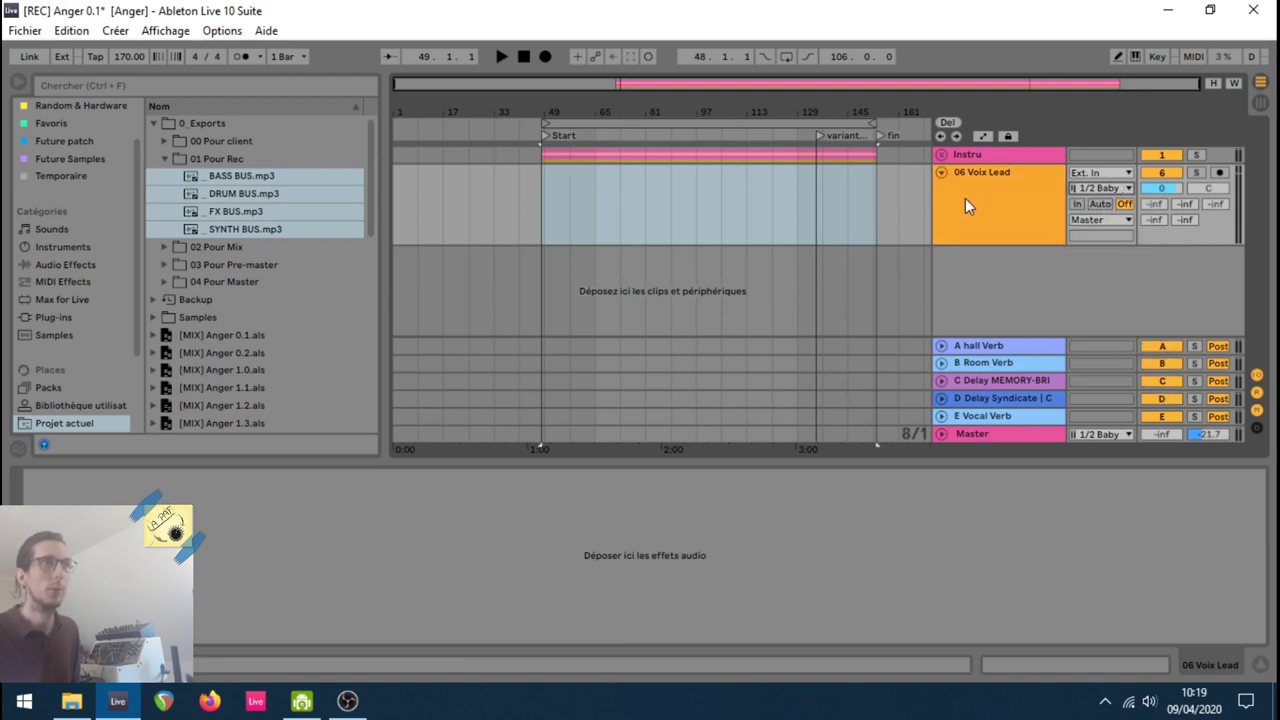
{"action": "left_click", "coordinate": [1098, 188]}
{"action": "left_click", "coordinate": [1098, 258]}
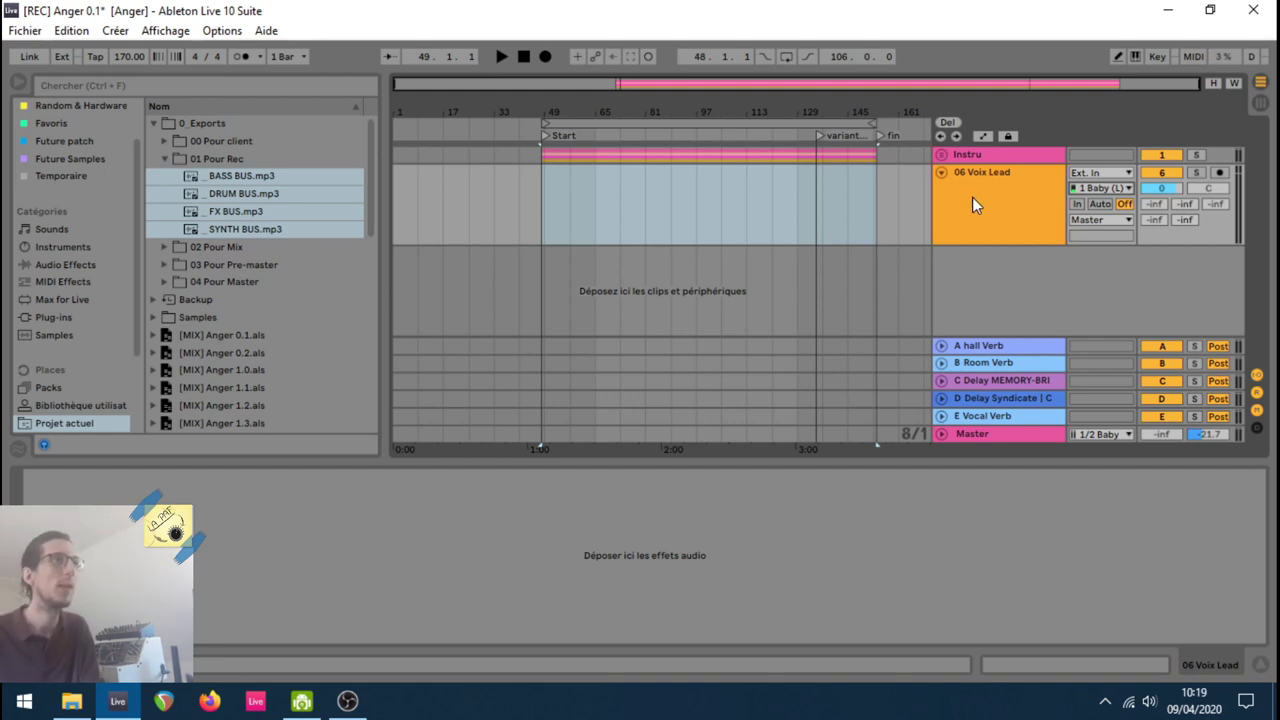
Step: Duplicate the Voix Lead track as Voix Back and colour the copy blue
{"action": "left_click", "coordinate": [972, 197]}
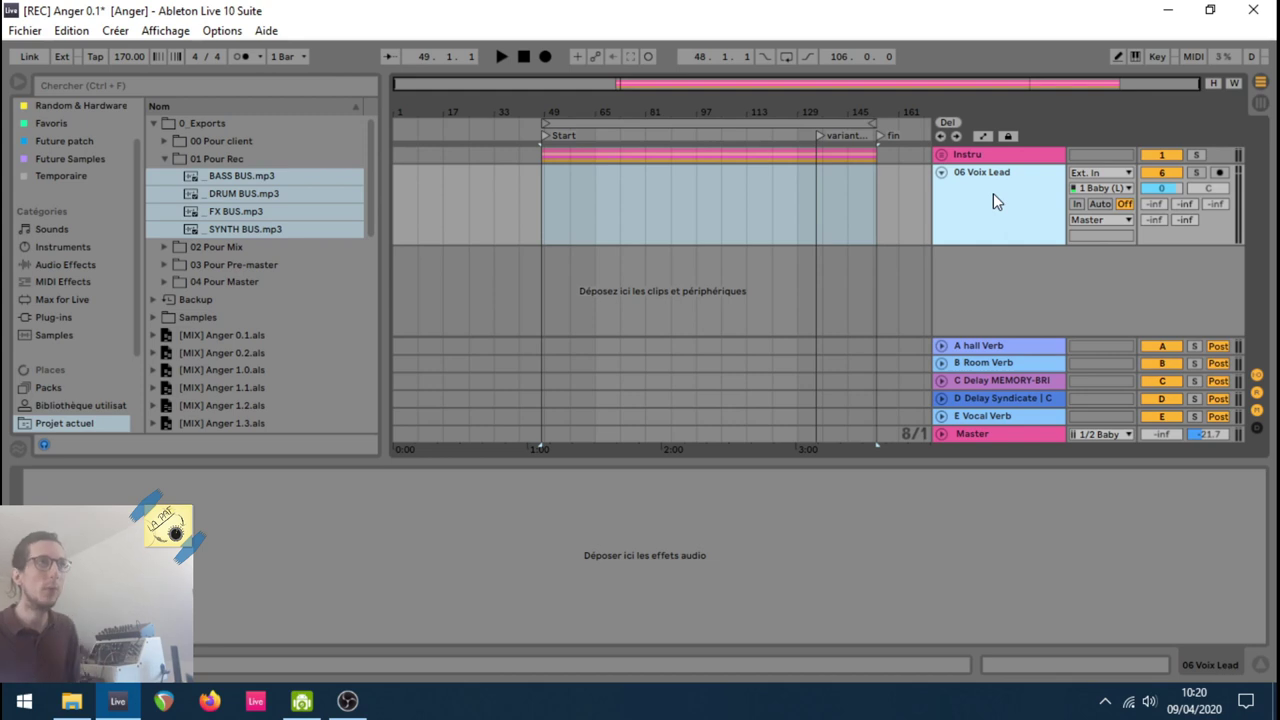
{"action": "key", "text": "ctrl+d"}
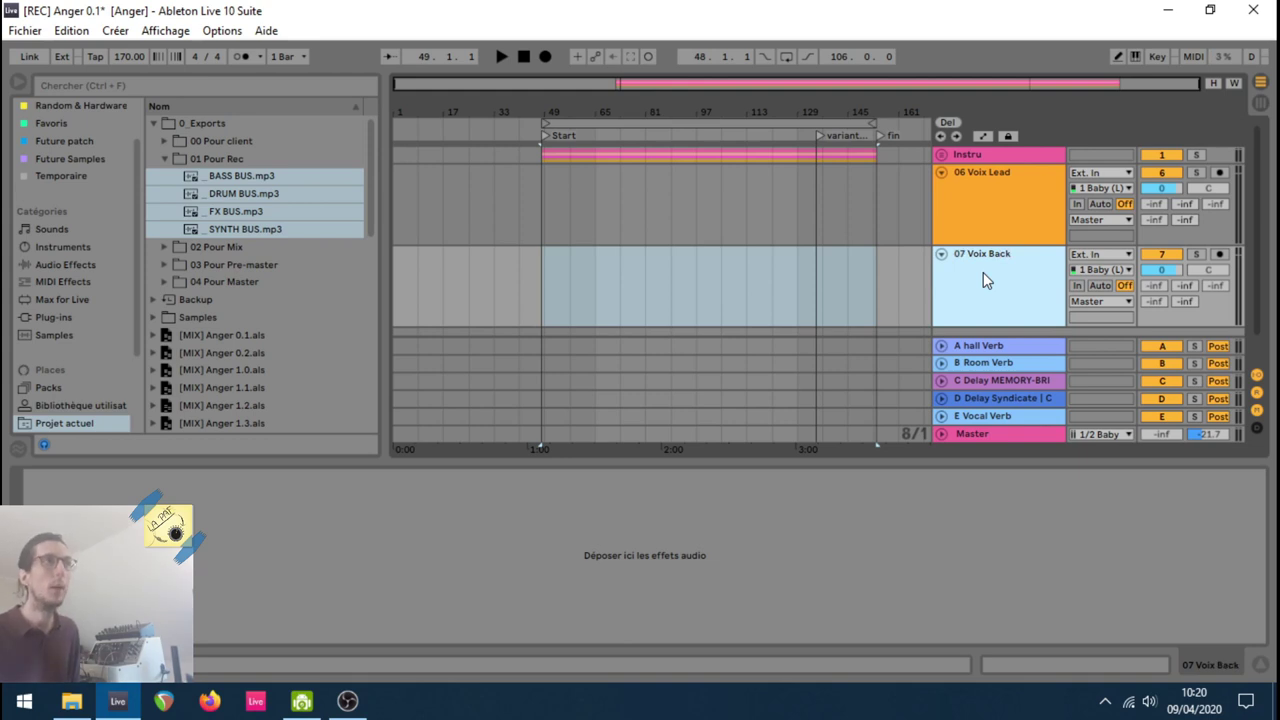
{"action": "right_click", "coordinate": [983, 273]}
{"action": "left_click", "coordinate": [1124, 541]}
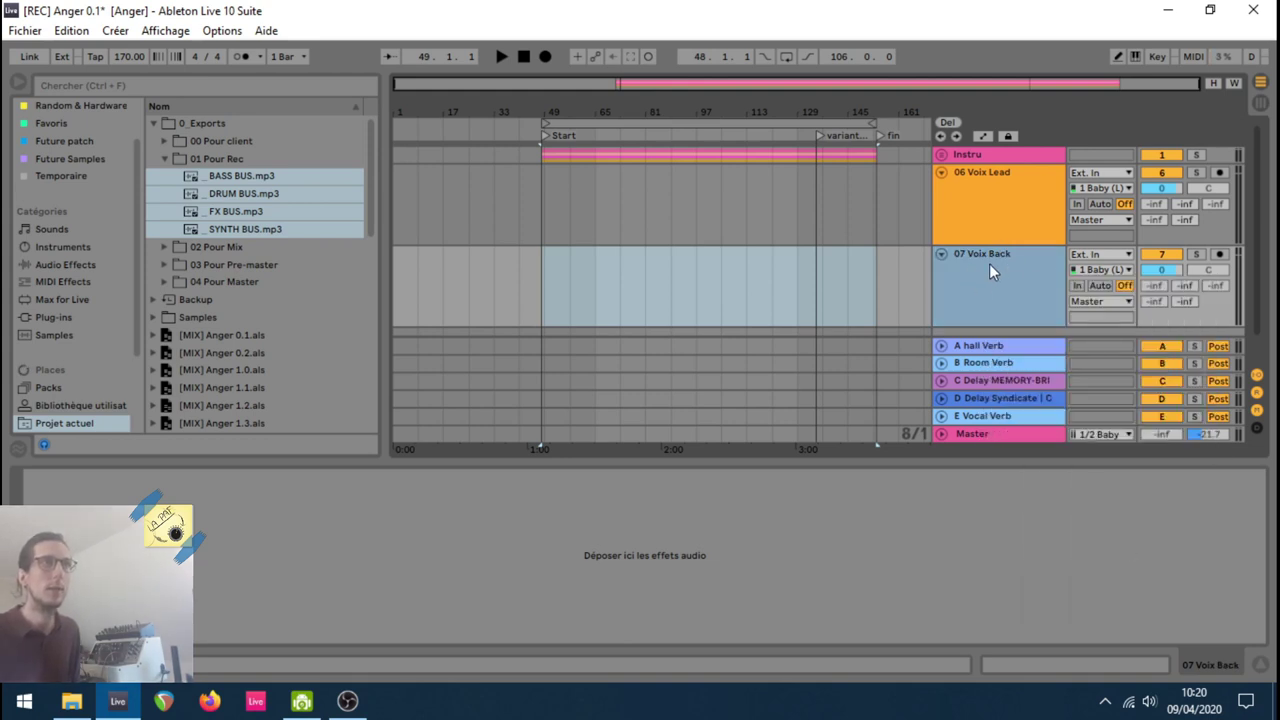
Step: Arm Voix Lead and record a first take from bar 65 to about bar 73 with the Instru group muted
{"action": "left_click", "coordinate": [1033, 215]}
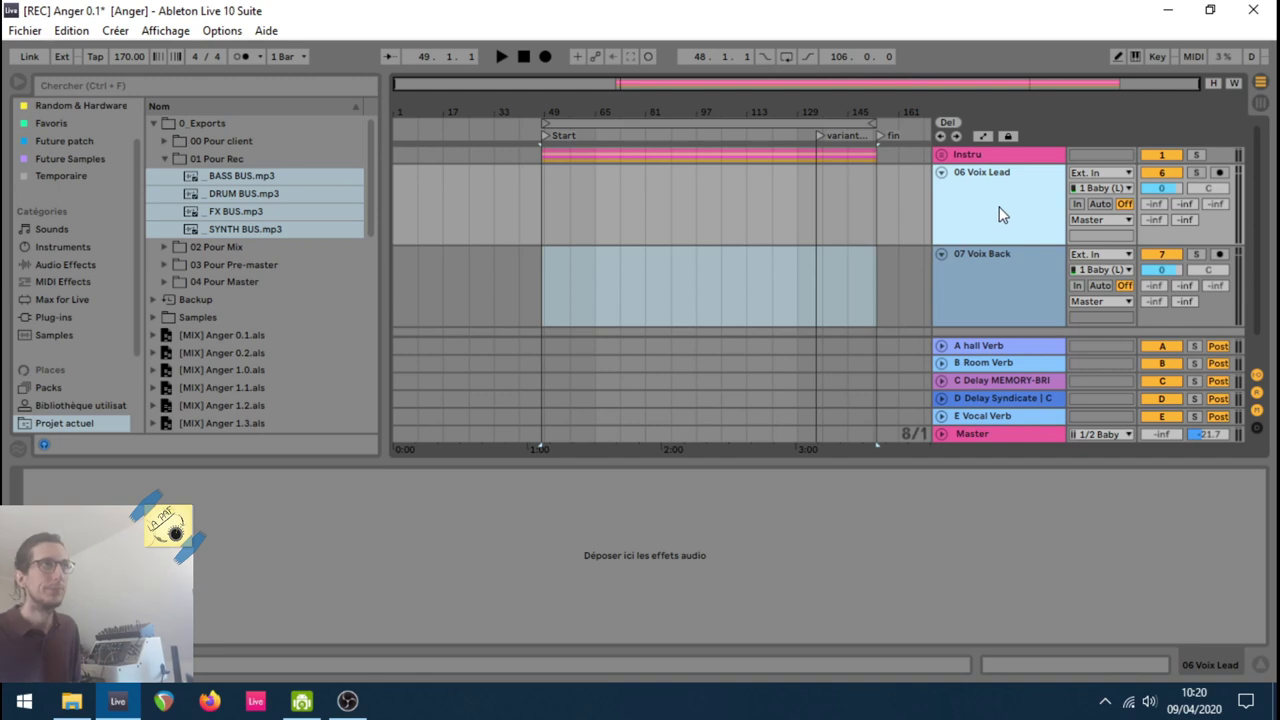
{"action": "left_click", "coordinate": [596, 226]}
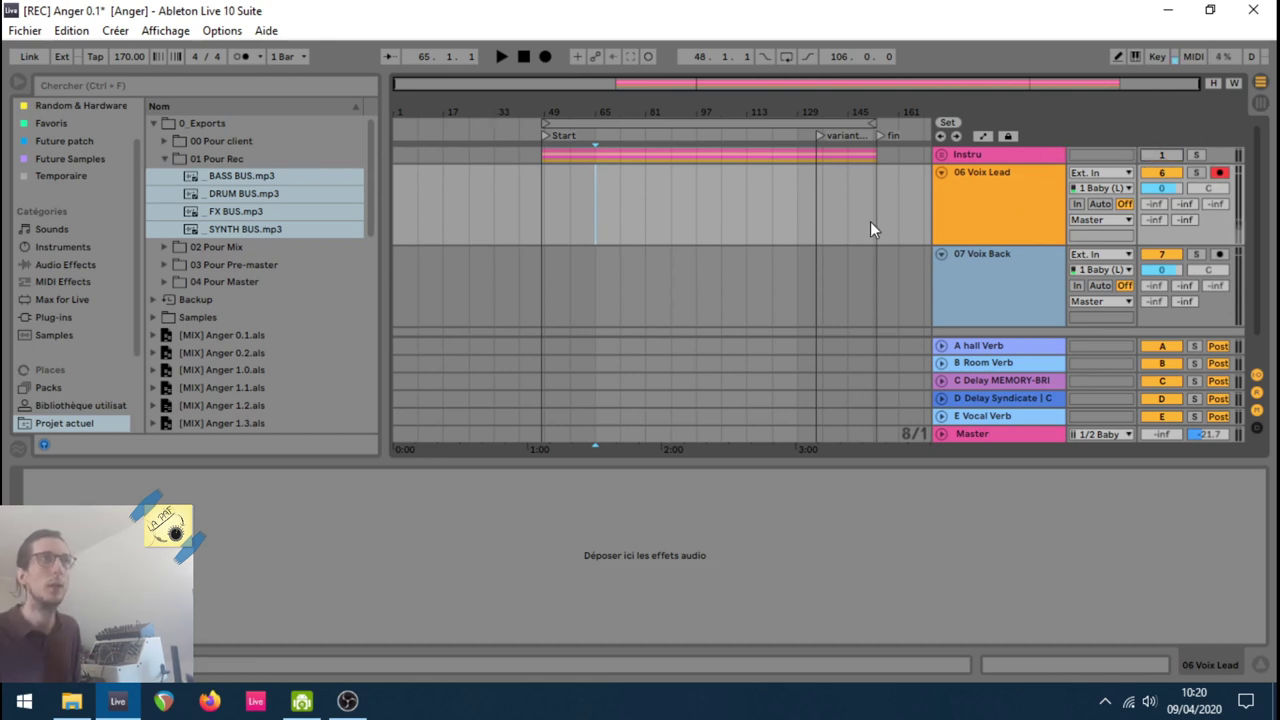
{"action": "left_click", "coordinate": [545, 56]}
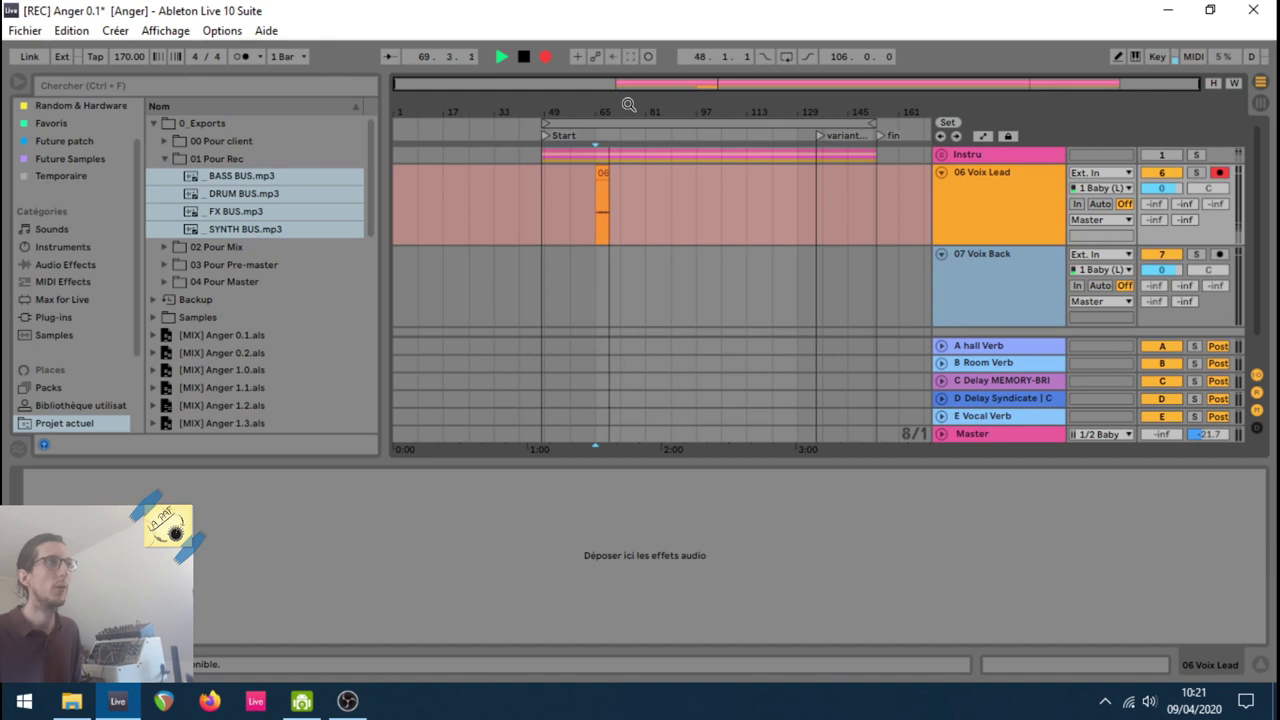
{"action": "key", "text": "space"}
{"action": "left_click_drag", "start_coordinate": [628, 104], "coordinate": [665, 207]}
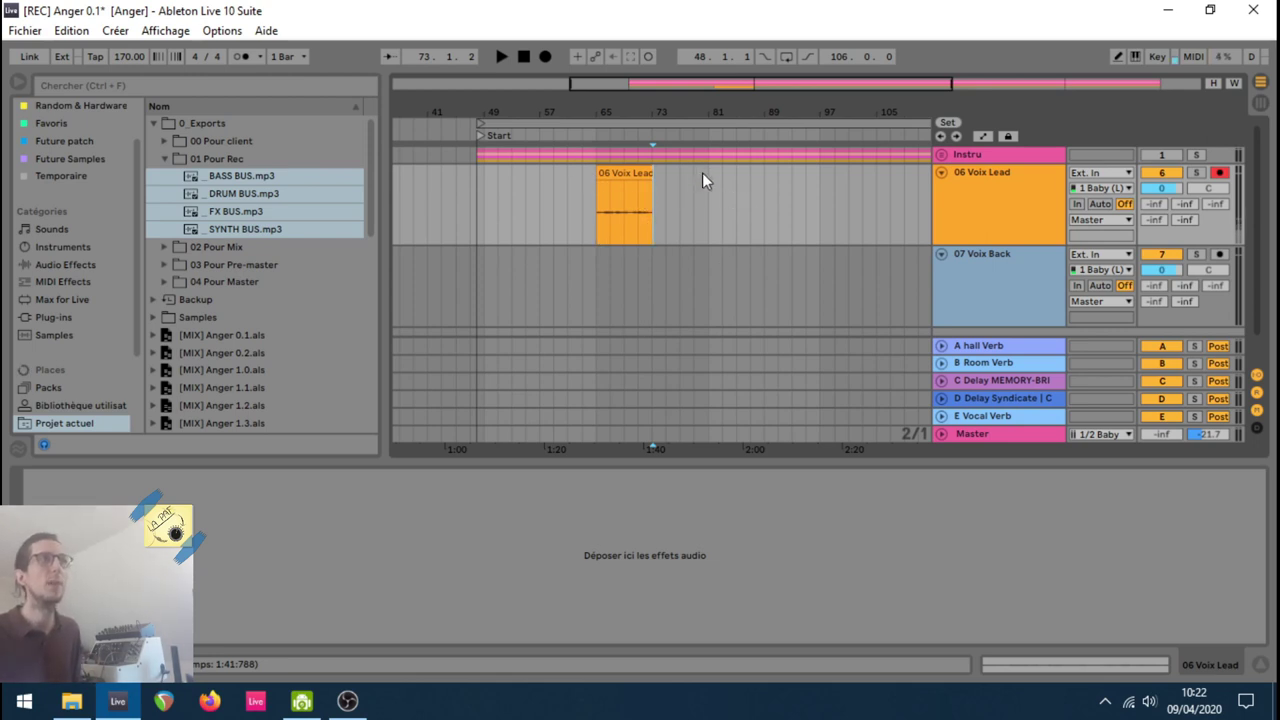
Step: Duplicate the Voix Lead track with its first take and mute the duplicate
{"action": "left_click", "coordinate": [1006, 208]}
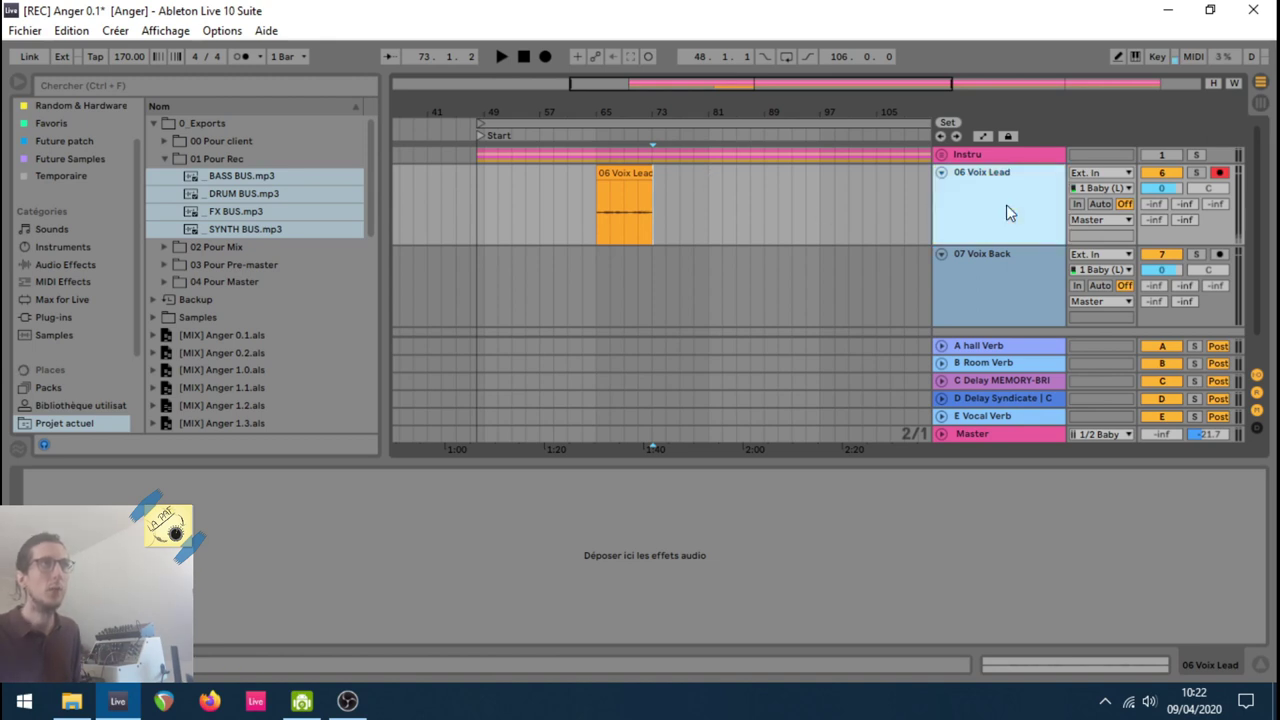
{"action": "key", "text": "ctrl+d"}
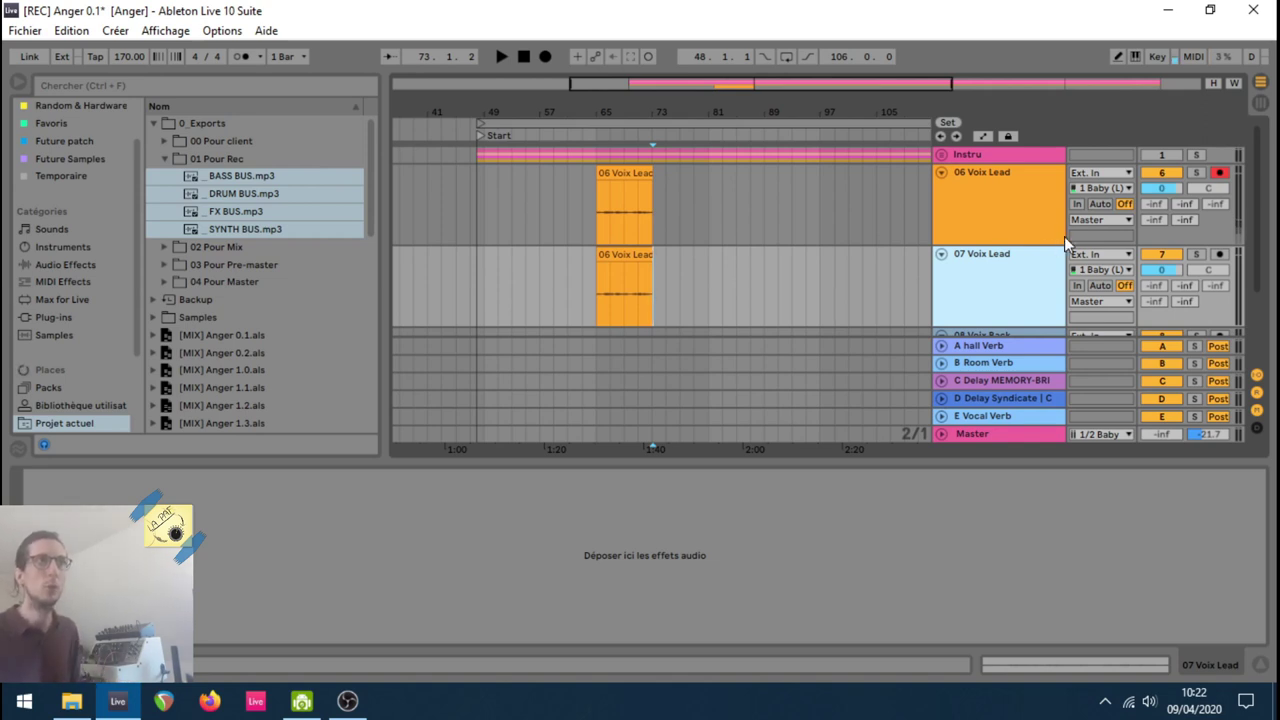
{"action": "left_click", "coordinate": [1152, 256]}
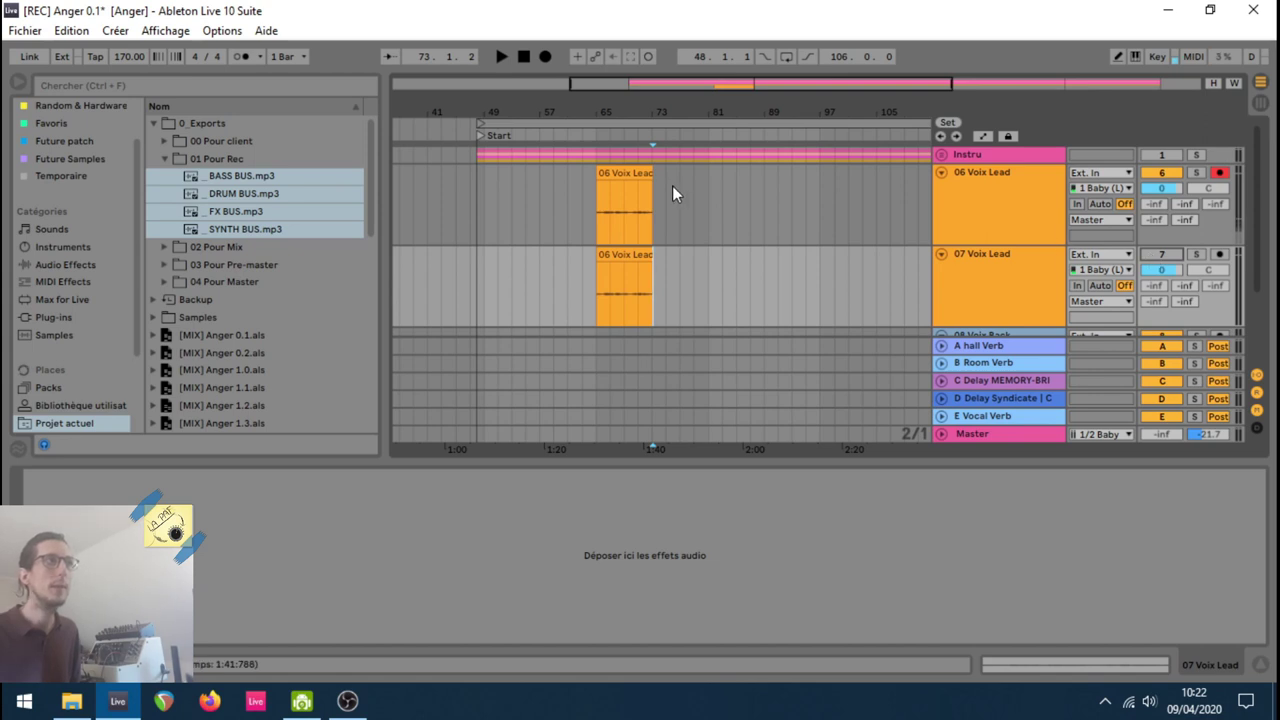
Step: Record a second take over the first on the armed Voix Lead track, from bar 65 to about bar 78
{"action": "left_click", "coordinate": [638, 175]}
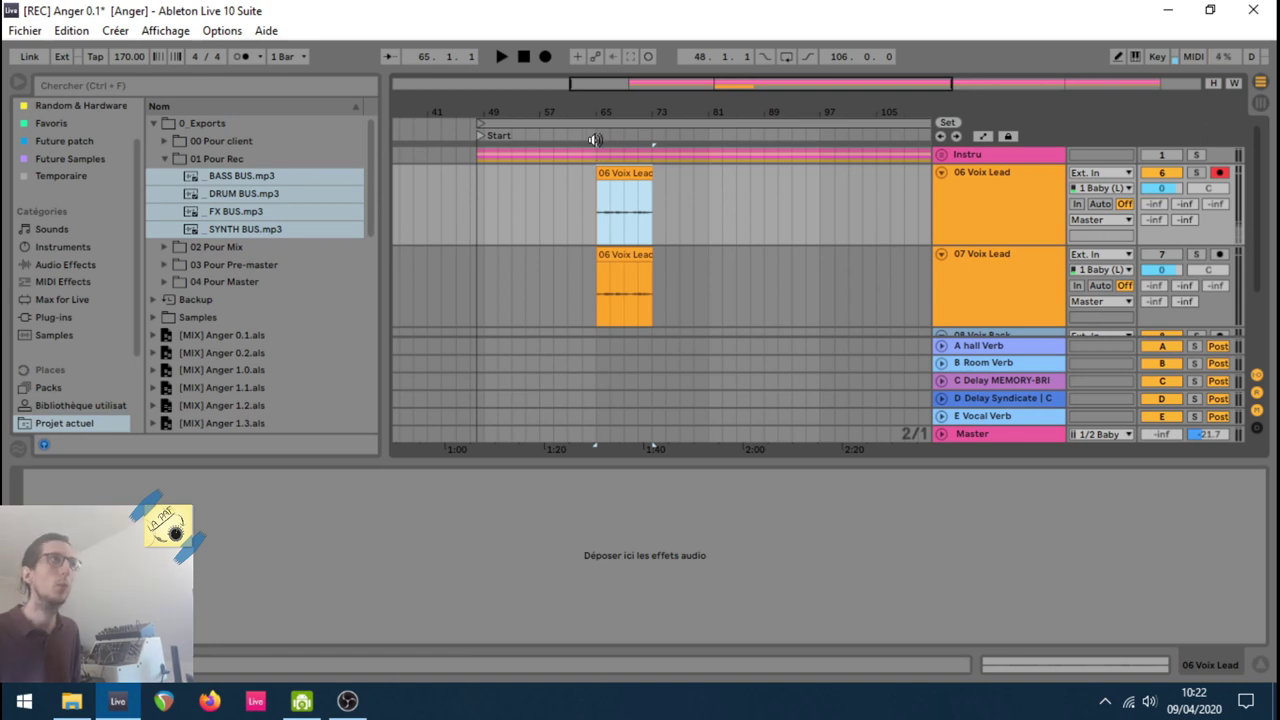
{"action": "key", "text": "F9"}
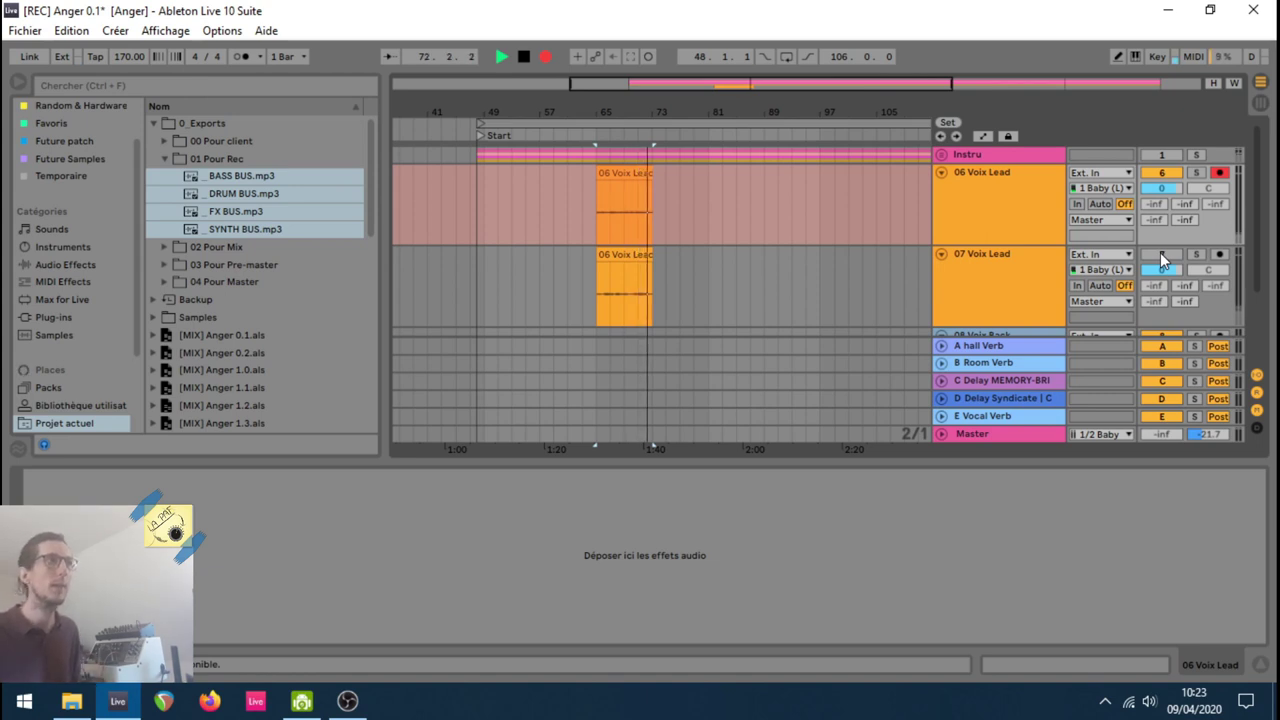
{"action": "left_click", "coordinate": [1159, 252]}
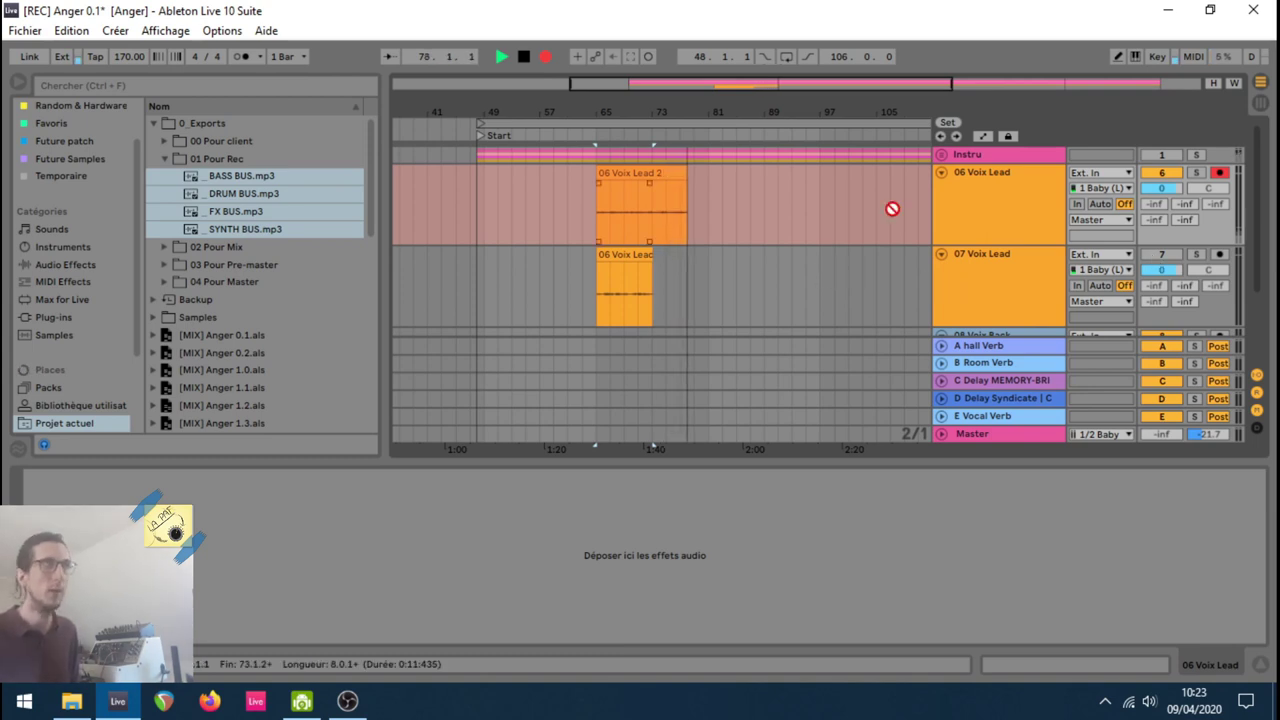
{"action": "key", "text": "space"}
Step: Duplicate the armed Voix Lead track to keep the second take on its own muted track
{"action": "left_click", "coordinate": [958, 207]}
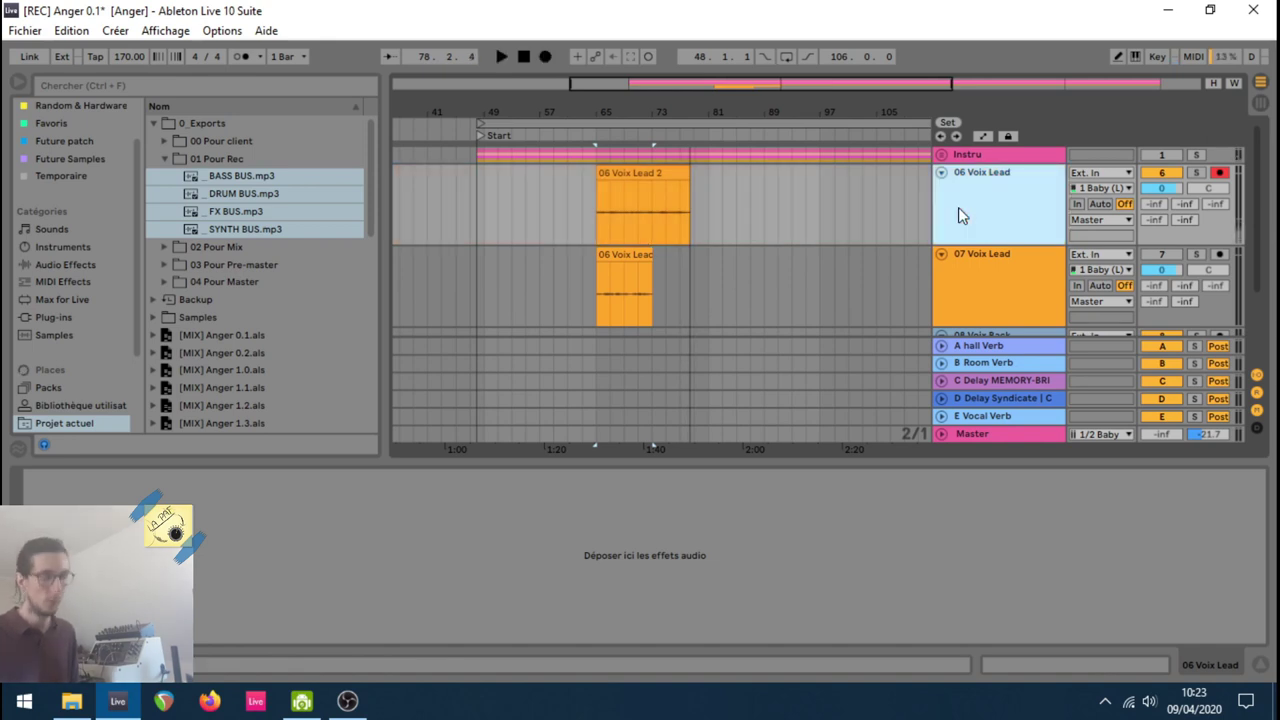
{"action": "key", "text": "ctrl+d"}
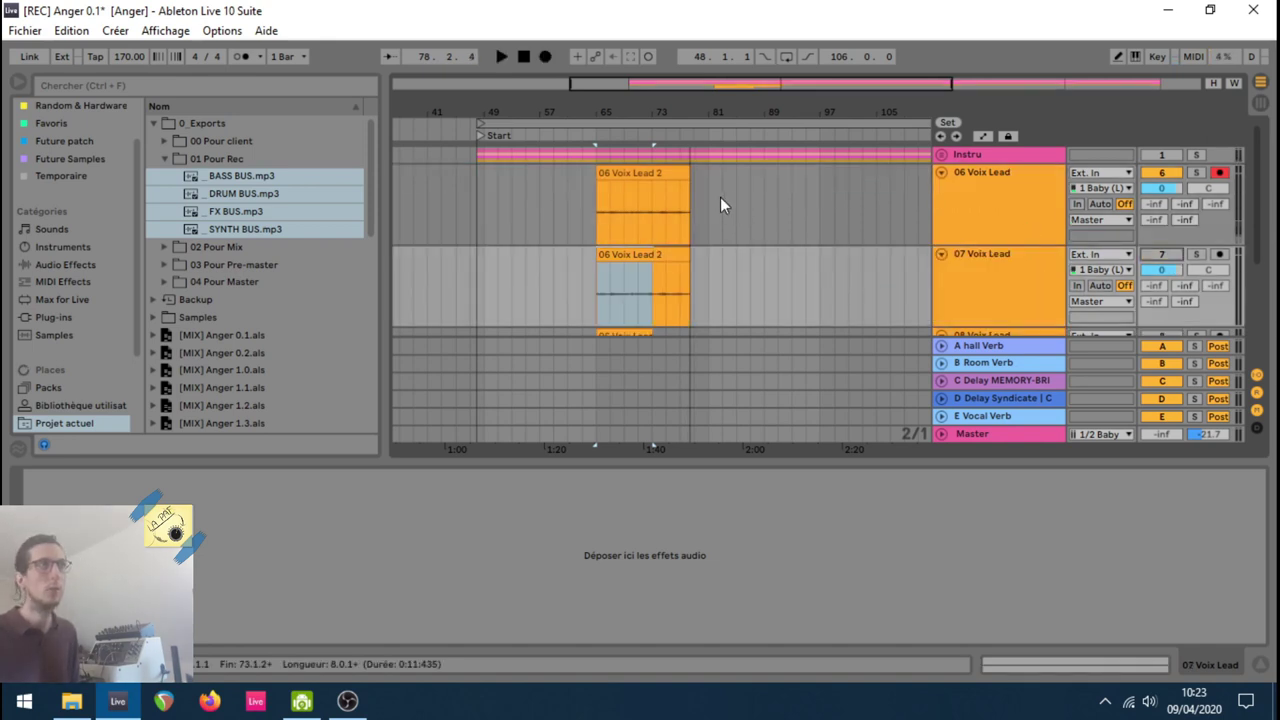
Step: Record a third take on the armed Voix Lead track, from bar 65 to about bar 74
{"action": "left_click", "coordinate": [652, 173]}
{"action": "key", "text": "F9"}
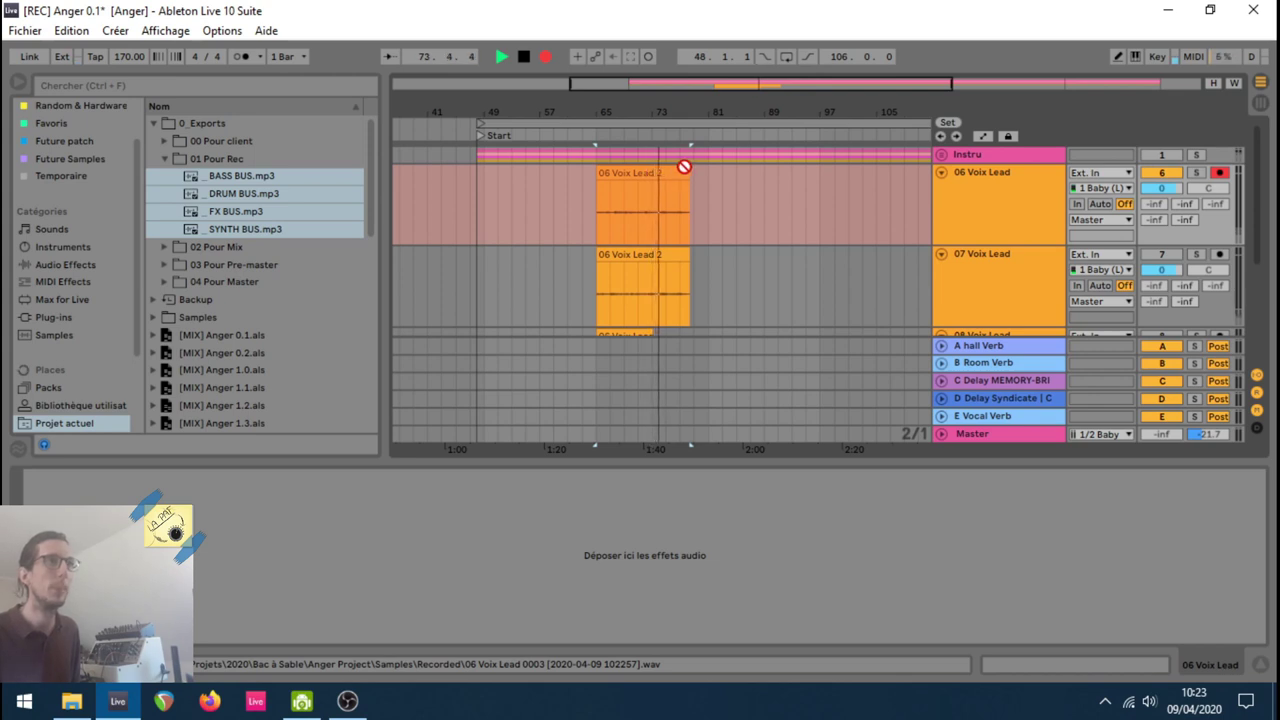
{"action": "key", "text": "space"}
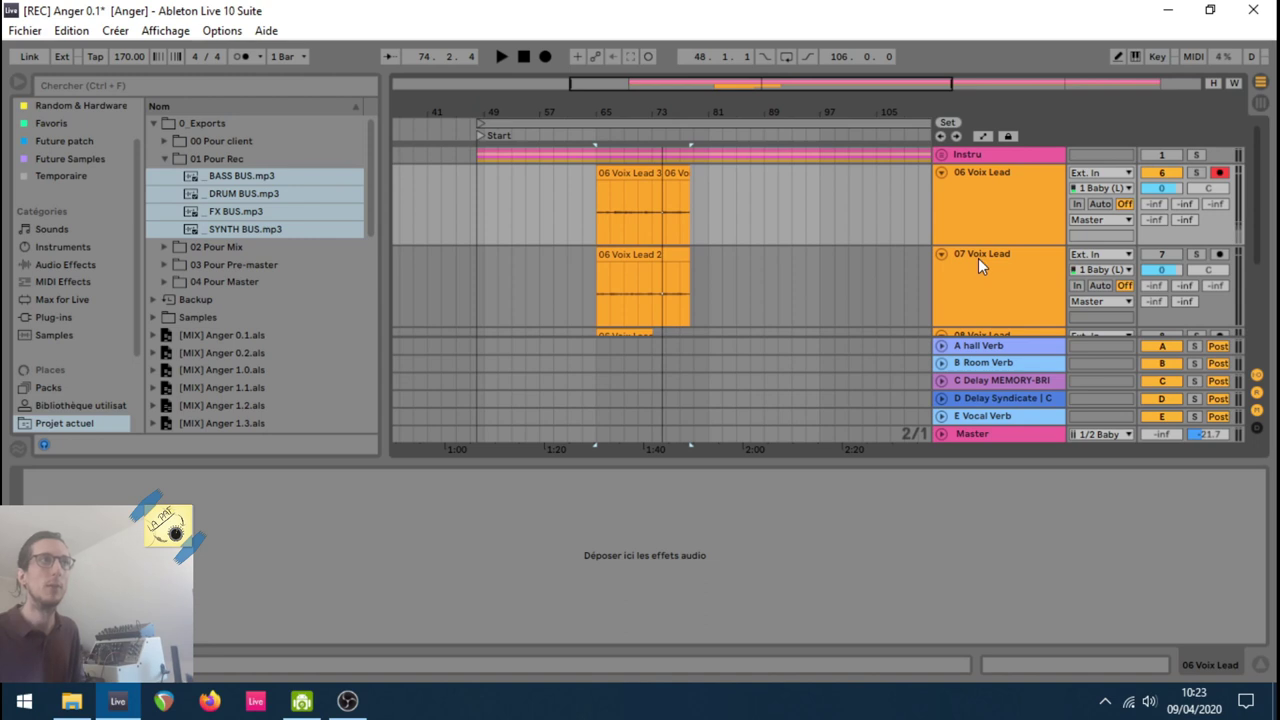
Step: Select the three Voix Lead tracks and group them
{"action": "scroll", "coordinate": [1001, 300], "scroll_direction": "down", "scroll_amount": 1}
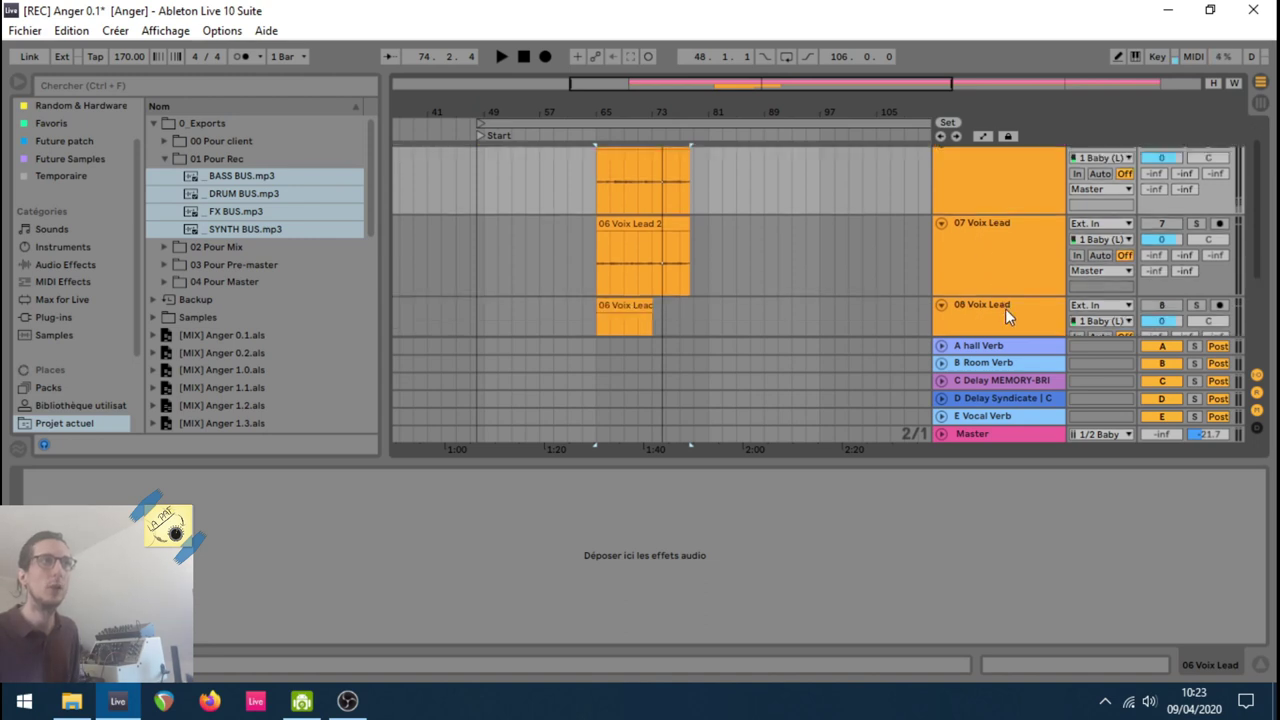
{"action": "scroll", "coordinate": [1010, 320], "scroll_direction": "down", "scroll_amount": 1}
{"action": "left_click", "coordinate": [990, 315]}
{"action": "scroll", "coordinate": [990, 315], "scroll_direction": "up", "scroll_amount": 2}
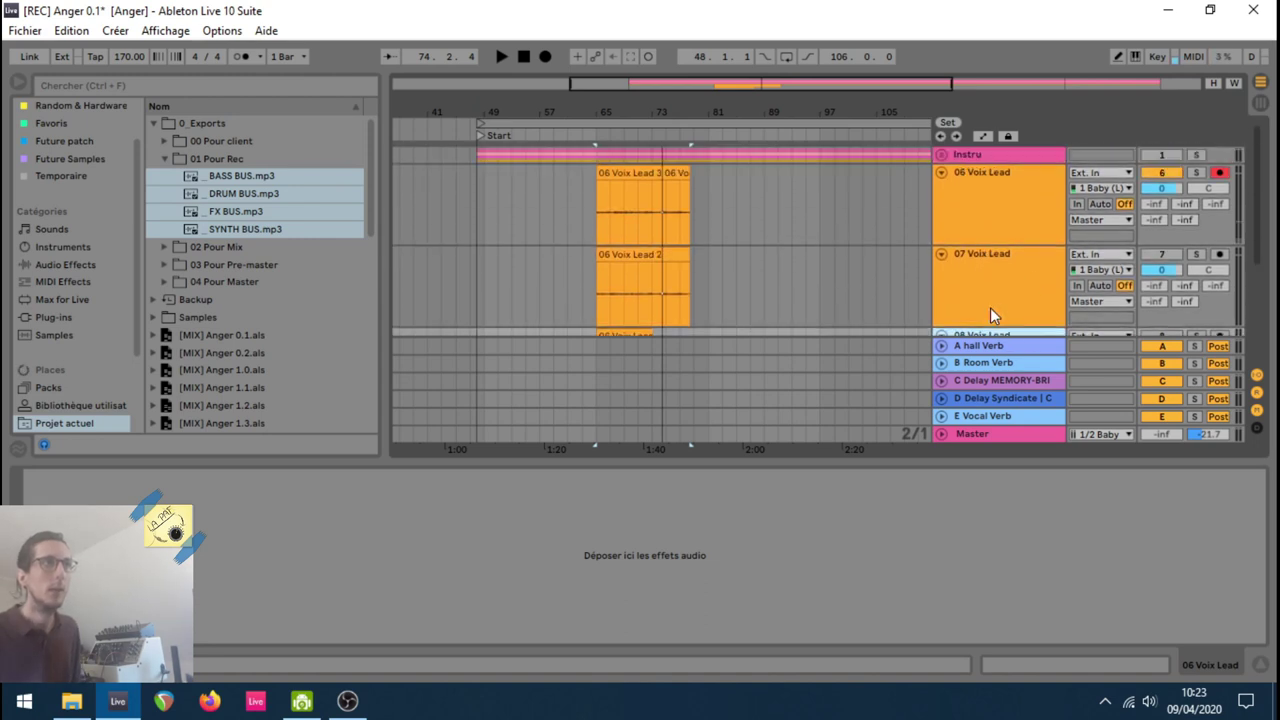
{"action": "left_click", "coordinate": [1022, 192], "text": "shift"}
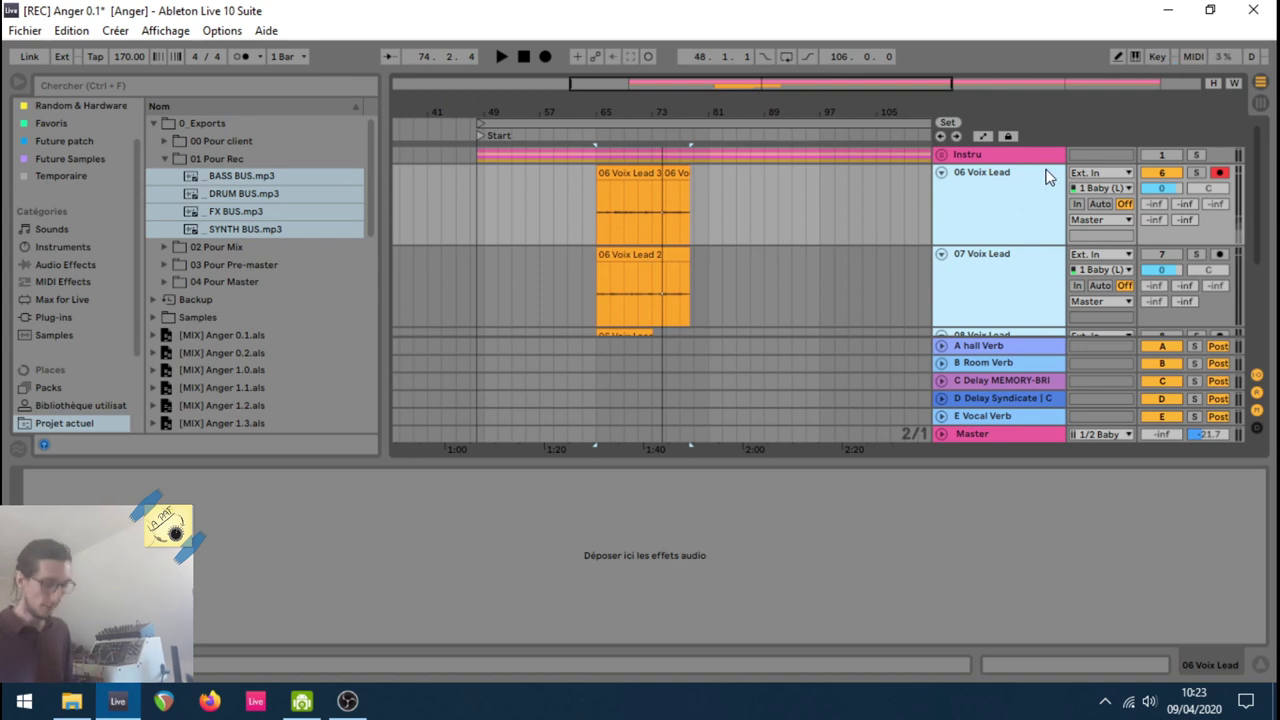
{"action": "key", "text": "ctrl+g"}
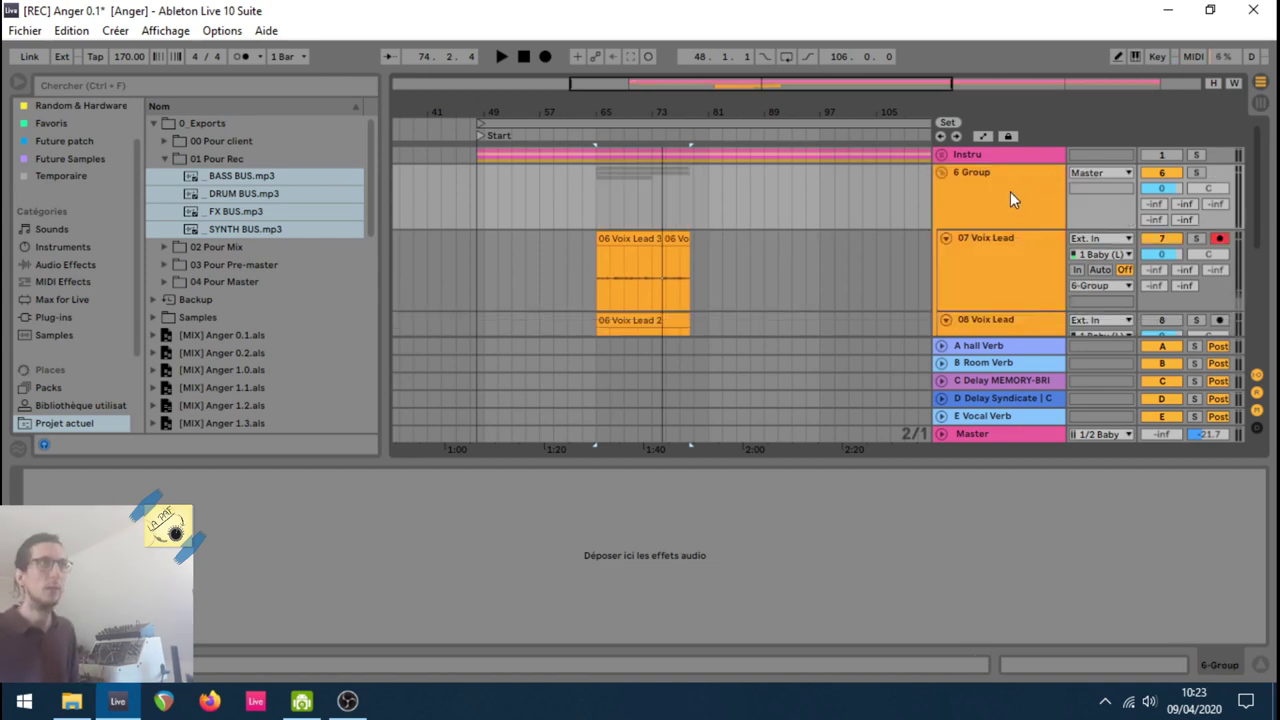
Step: Rename the group of Voix Lead tracks "# Group Lead" and set its send to E Vocal Verb to -12.2 dB
{"action": "left_click", "coordinate": [1009, 191]}
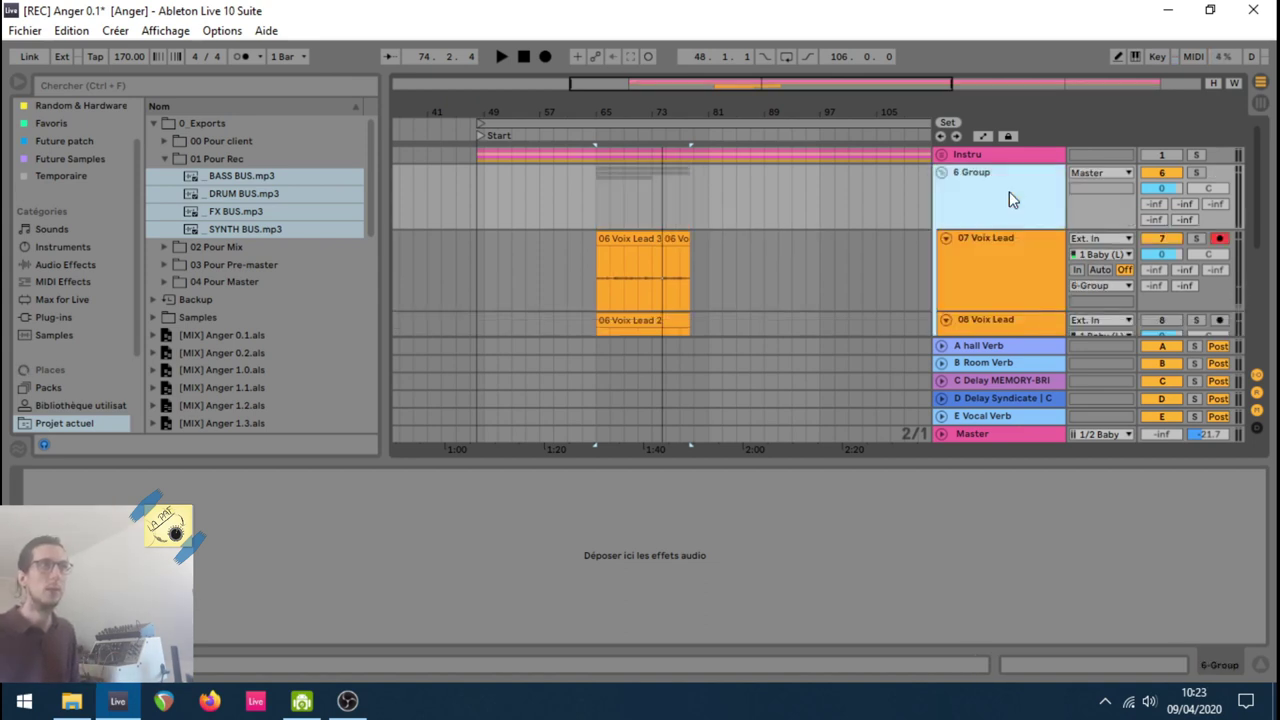
{"action": "key", "text": "ctrl+r"}
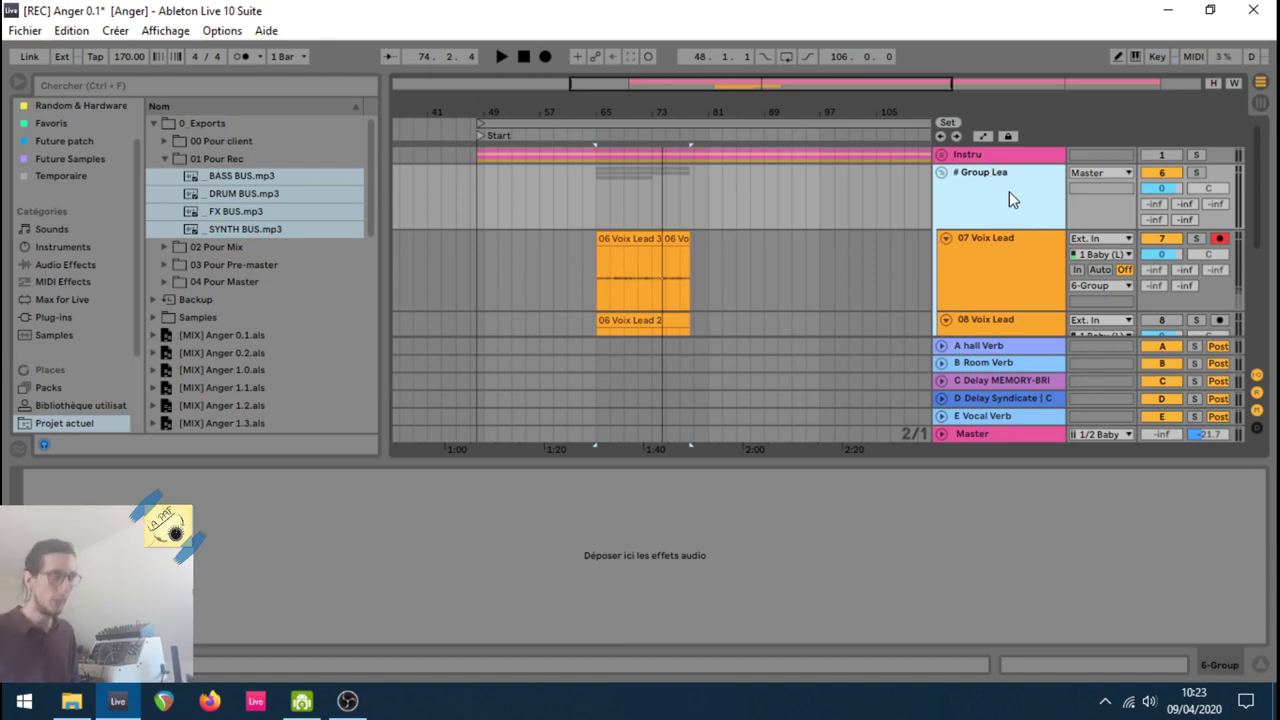
{"action": "key", "text": "Return"}
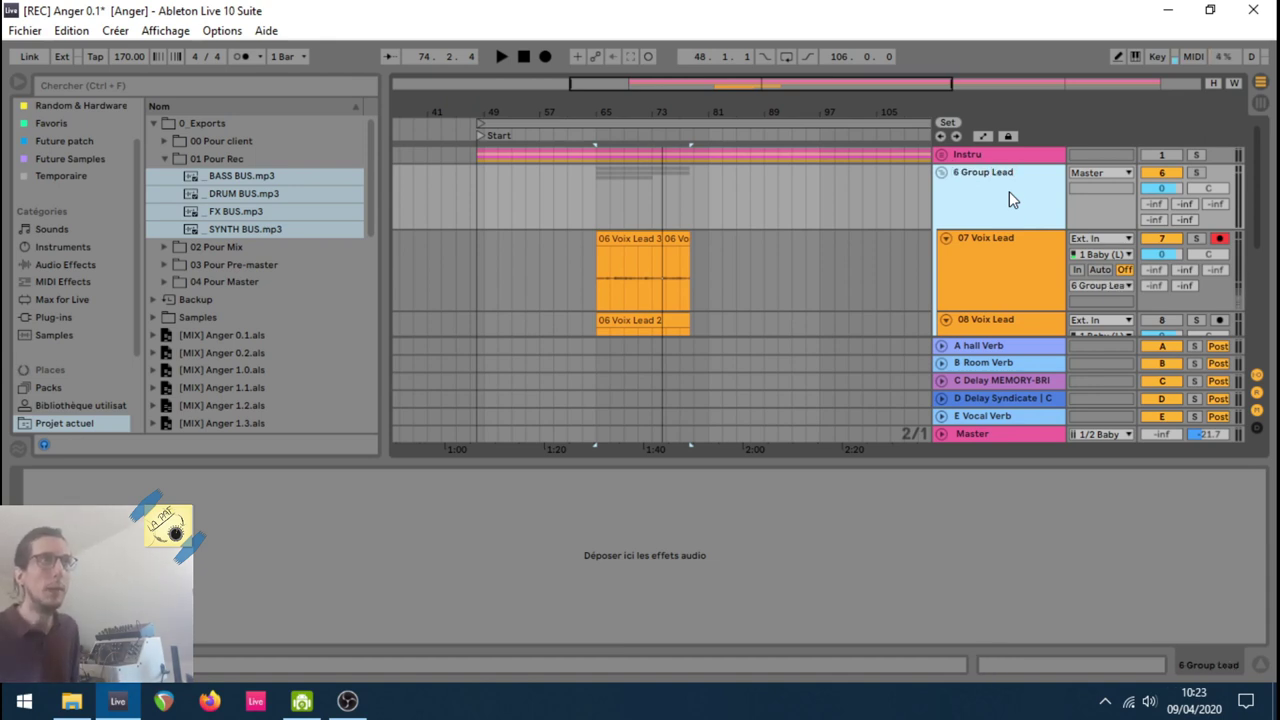
{"action": "left_click", "coordinate": [1152, 206]}
{"action": "mouse_move", "coordinate": [1187, 222]}
{"action": "left_mouse_down"}
{"action": "mouse_move", "coordinate": [1187, 205]}
{"action": "mouse_move", "coordinate": [1190, 228]}
{"action": "left_mouse_up"}
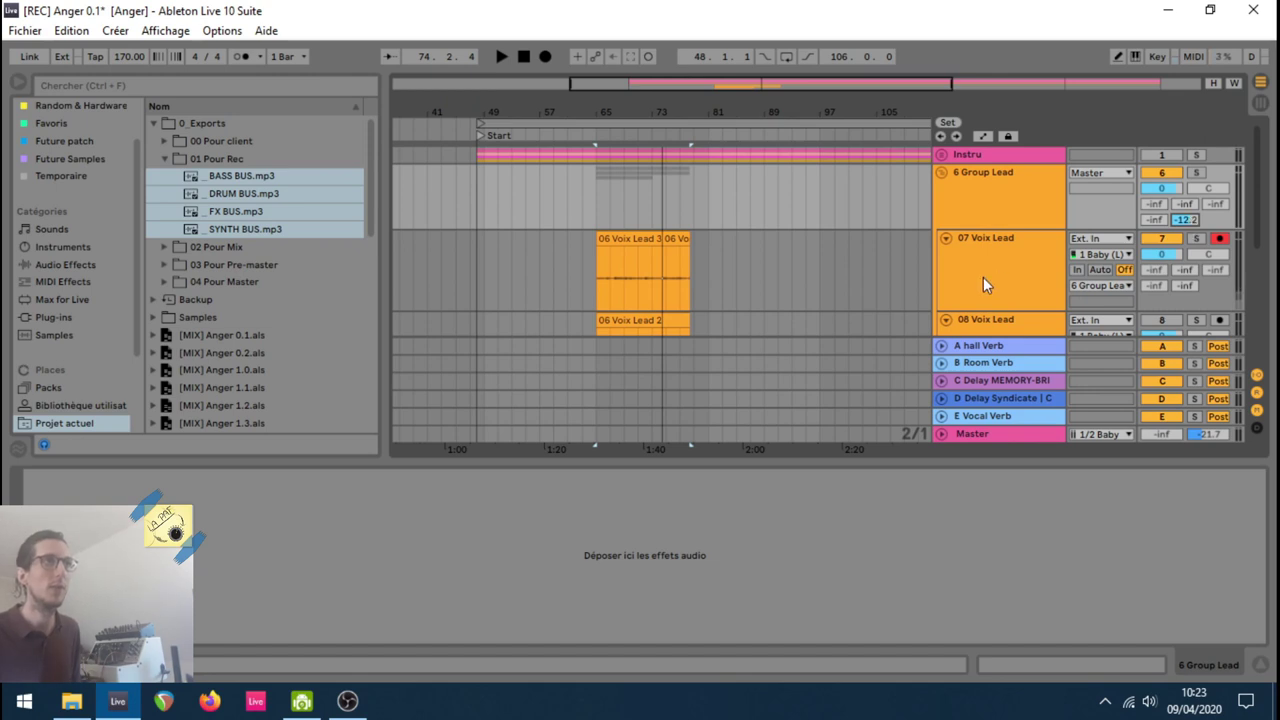
Step: Split the take on the 08 Voix Lead track at bars 71 and 75 to isolate that four-bar segment
{"action": "scroll", "coordinate": [985, 268], "scroll_direction": "down", "scroll_amount": 2}
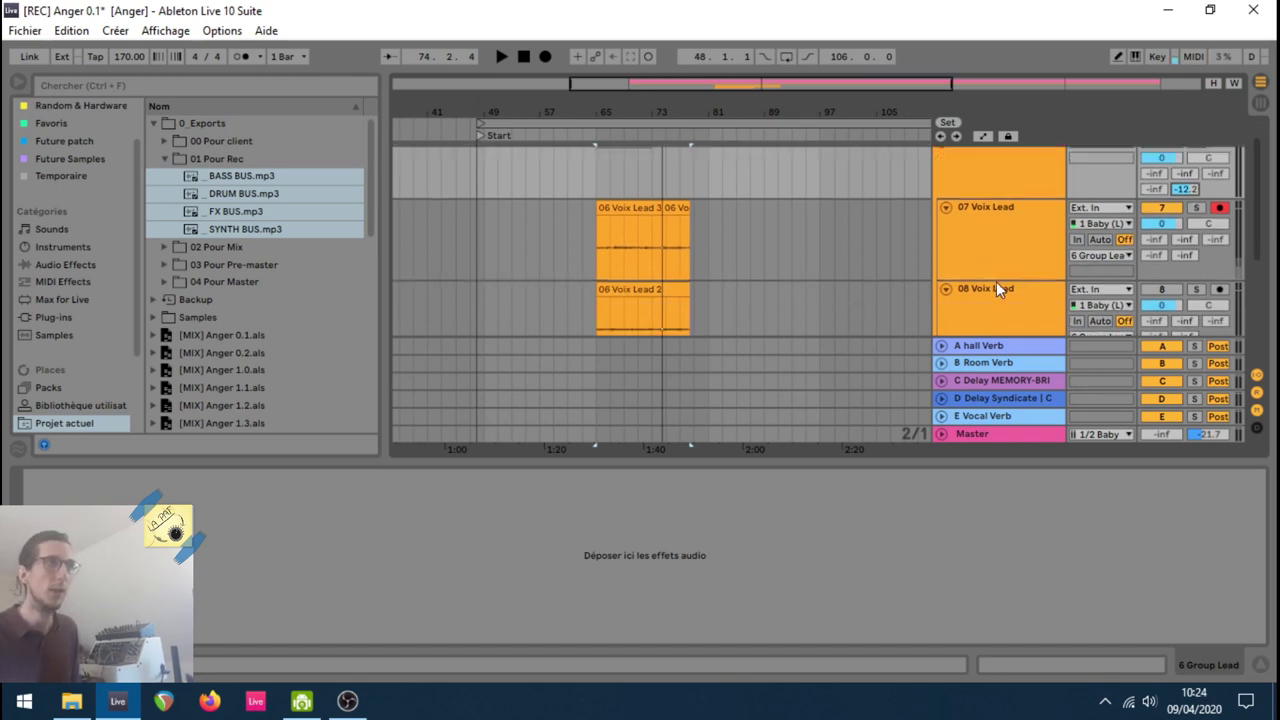
{"action": "left_click_drag", "start_coordinate": [637, 309], "coordinate": [667, 305]}
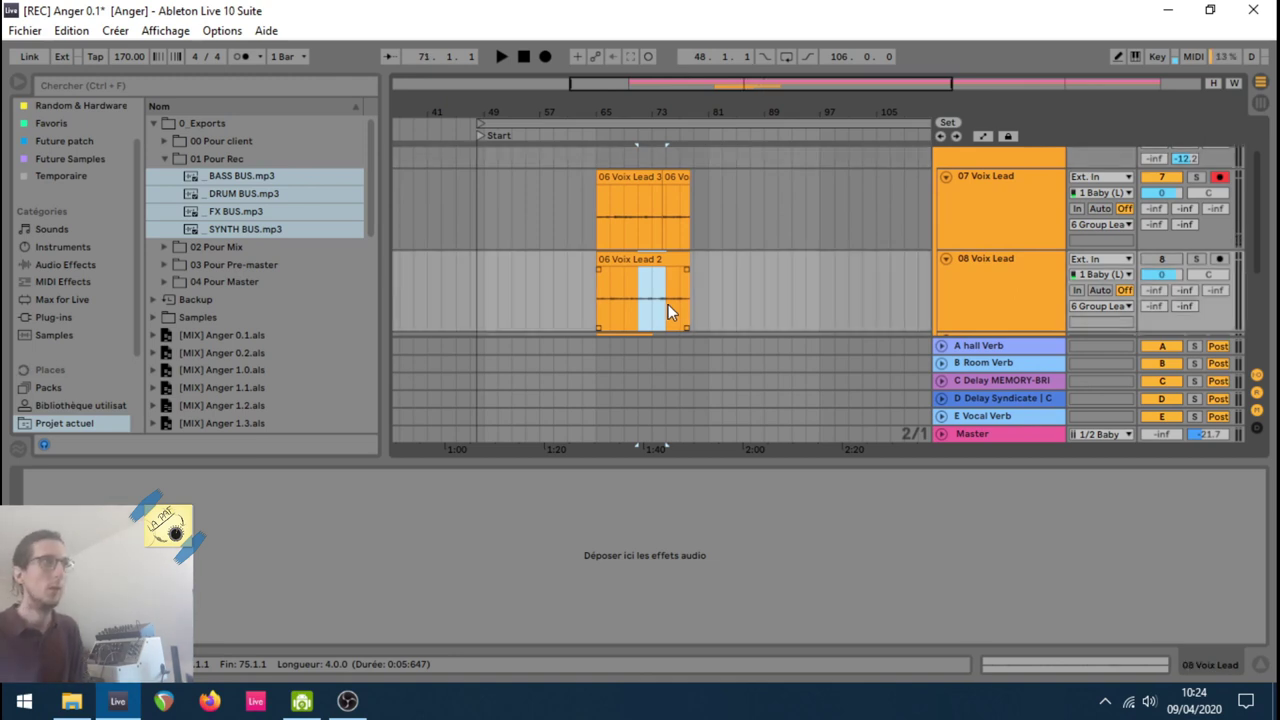
{"action": "key", "text": "ctrl+e"}
{"action": "left_click_drag", "start_coordinate": [655, 290], "coordinate": [655, 210]}
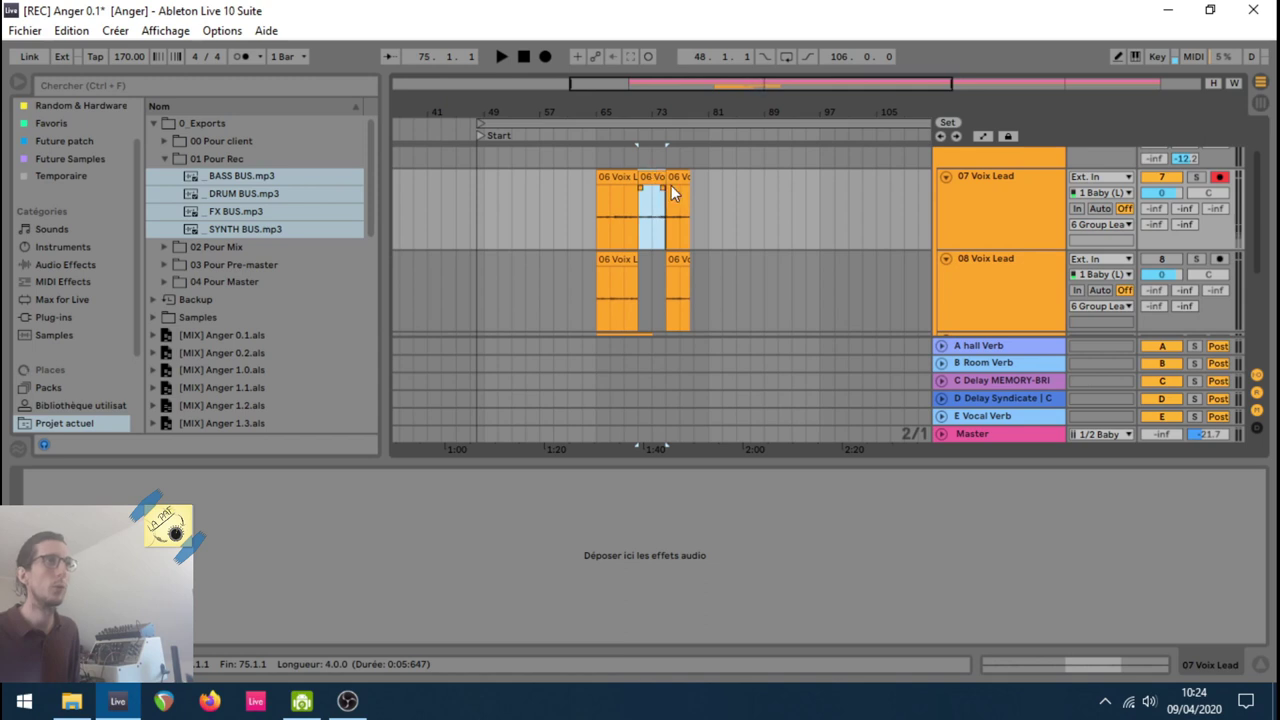
{"action": "key", "text": "ctrl+z"}
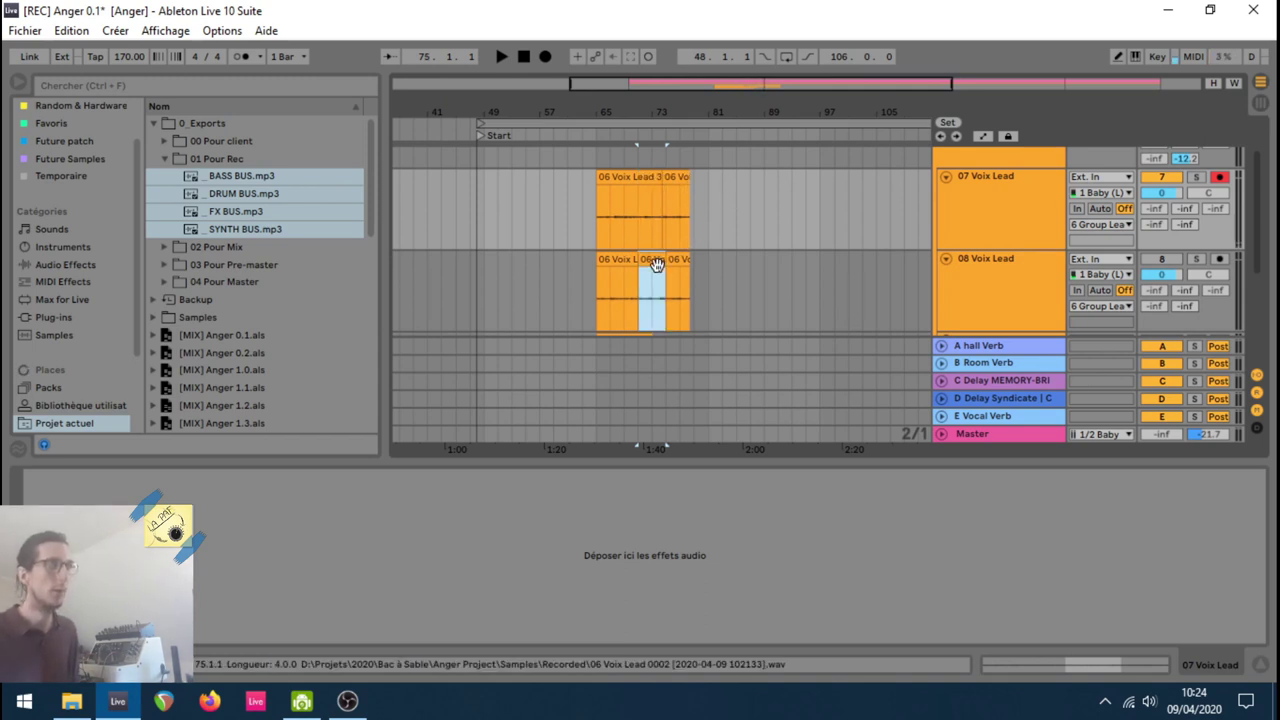
{"action": "left_click_drag", "start_coordinate": [651, 266], "coordinate": [668, 200]}
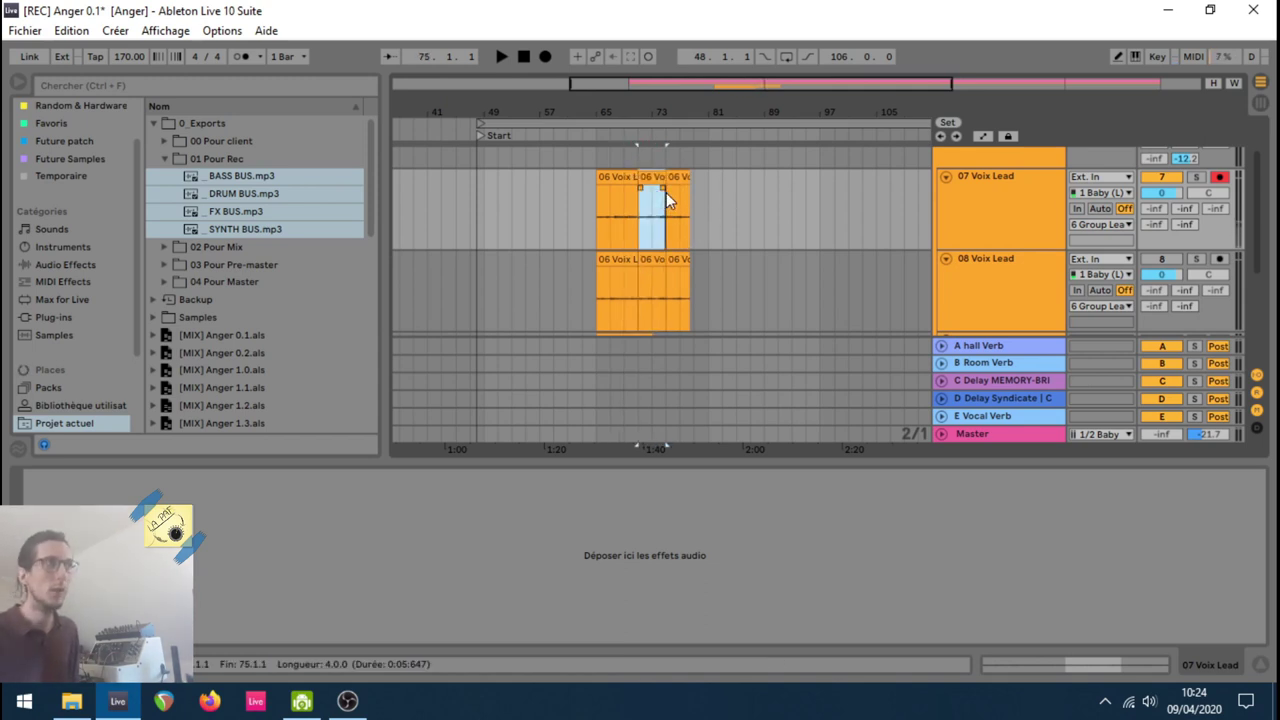
{"action": "key", "text": "ctrl+z"}
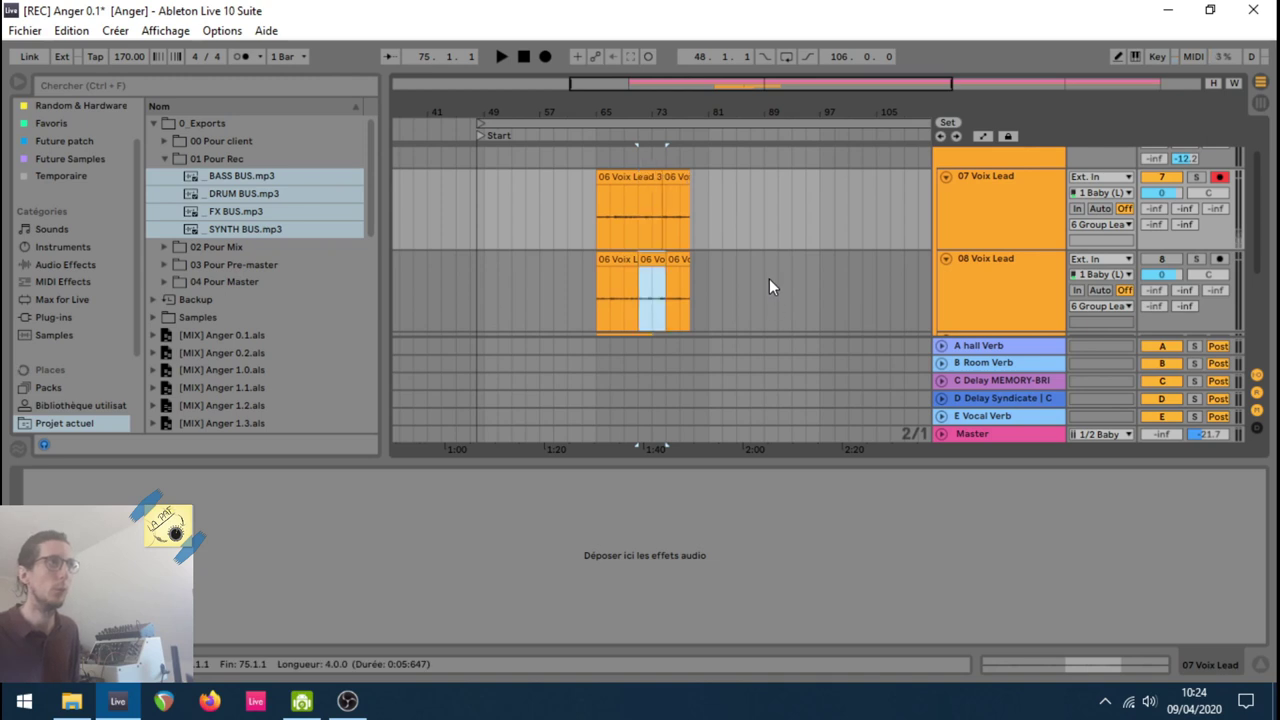
Step: Recolour the isolated segment from bar 71 to bar 75 on the 08 Voix Lead track teal
{"action": "scroll", "coordinate": [664, 293], "scroll_direction": "down", "scroll_amount": 3}
{"action": "scroll", "coordinate": [658, 270], "scroll_direction": "up", "scroll_amount": 1}
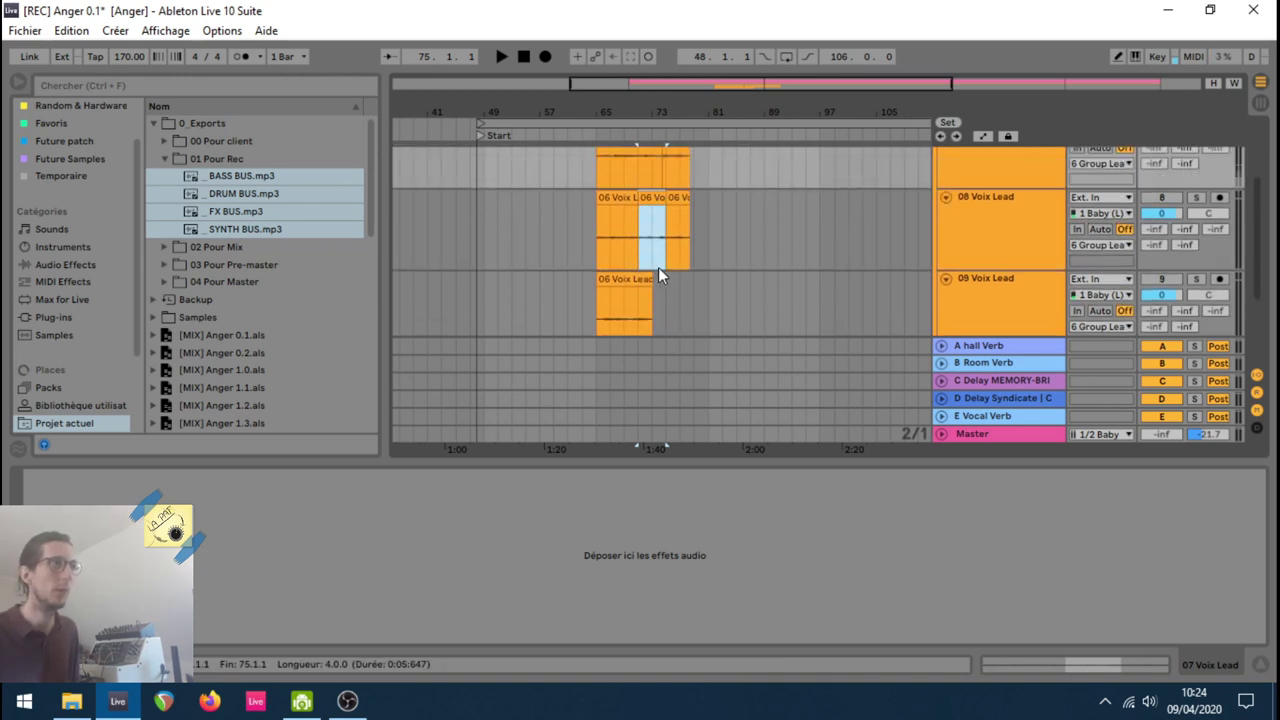
{"action": "right_click", "coordinate": [660, 197]}
{"action": "left_click", "coordinate": [769, 609]}
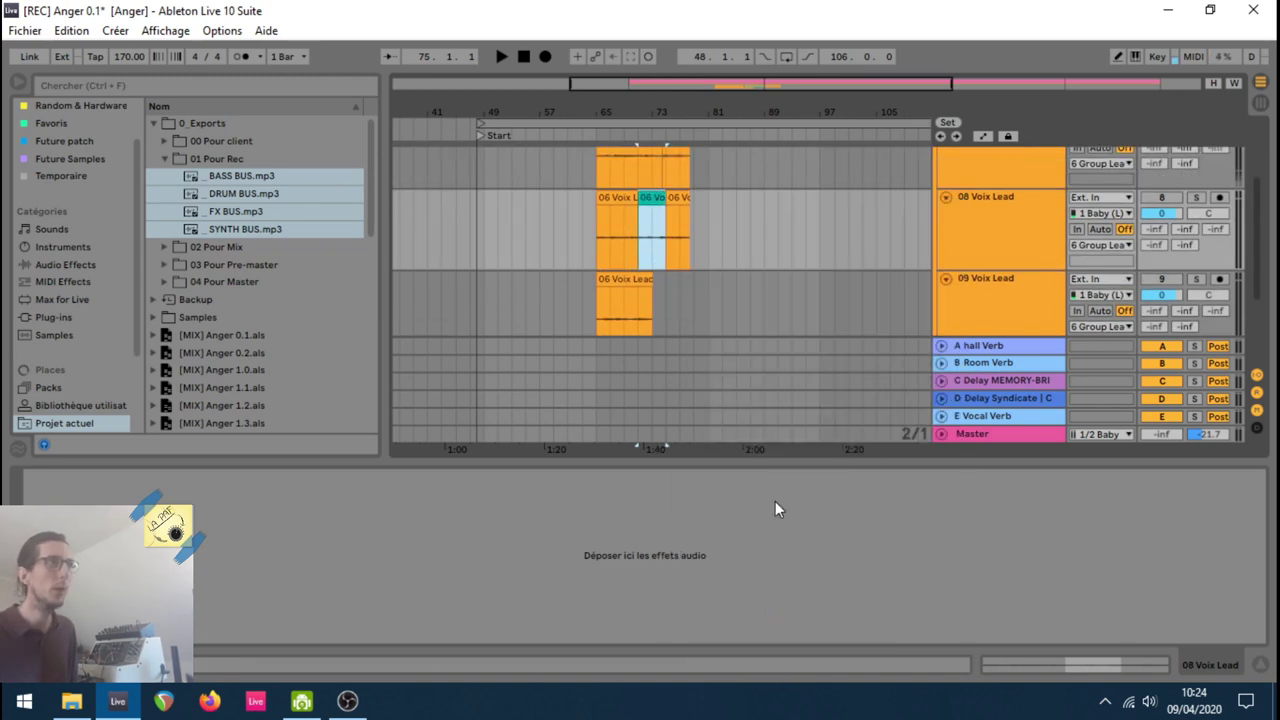
Step: Copy the teal segment from 08 Voix Lead onto the 07 Voix Lead track at the same position, bars 71 to 75
{"action": "scroll", "coordinate": [713, 197], "scroll_direction": "up", "scroll_amount": 3}
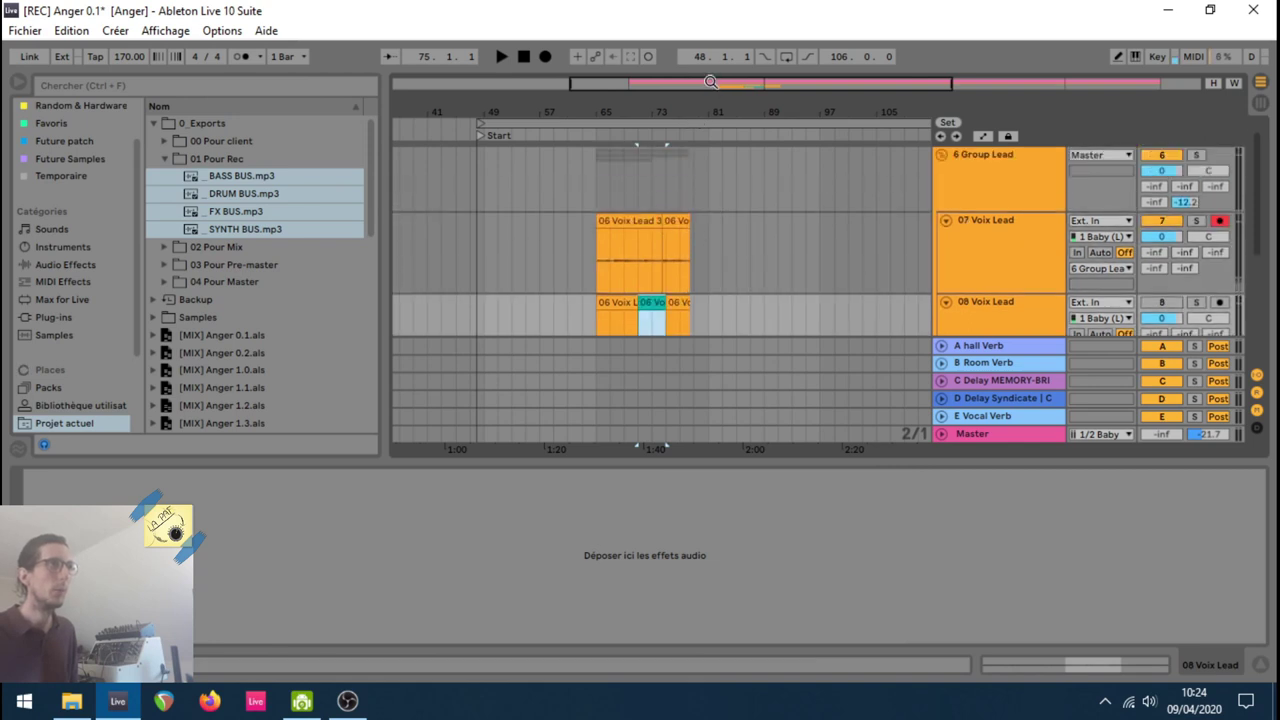
{"action": "left_click_drag", "start_coordinate": [712, 83], "coordinate": [712, 150]}
{"action": "scroll", "coordinate": [1041, 195], "scroll_direction": "down", "scroll_amount": 2}
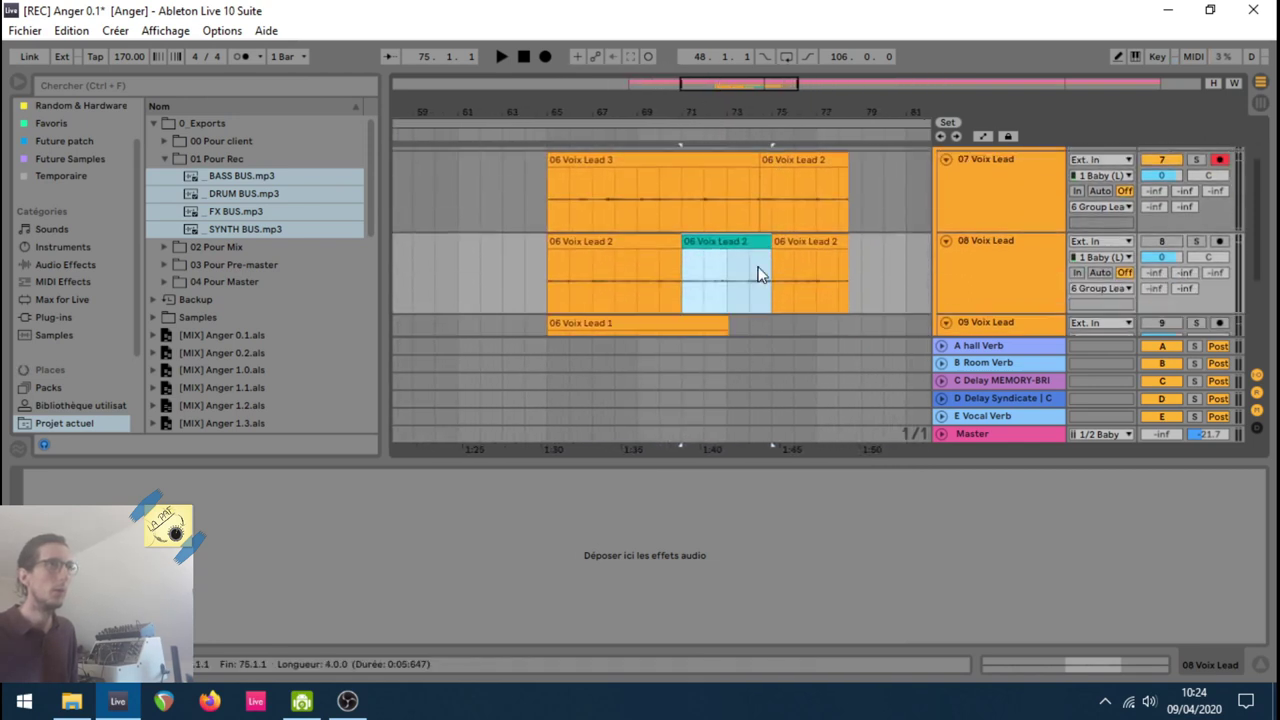
{"action": "left_click", "coordinate": [1011, 190]}
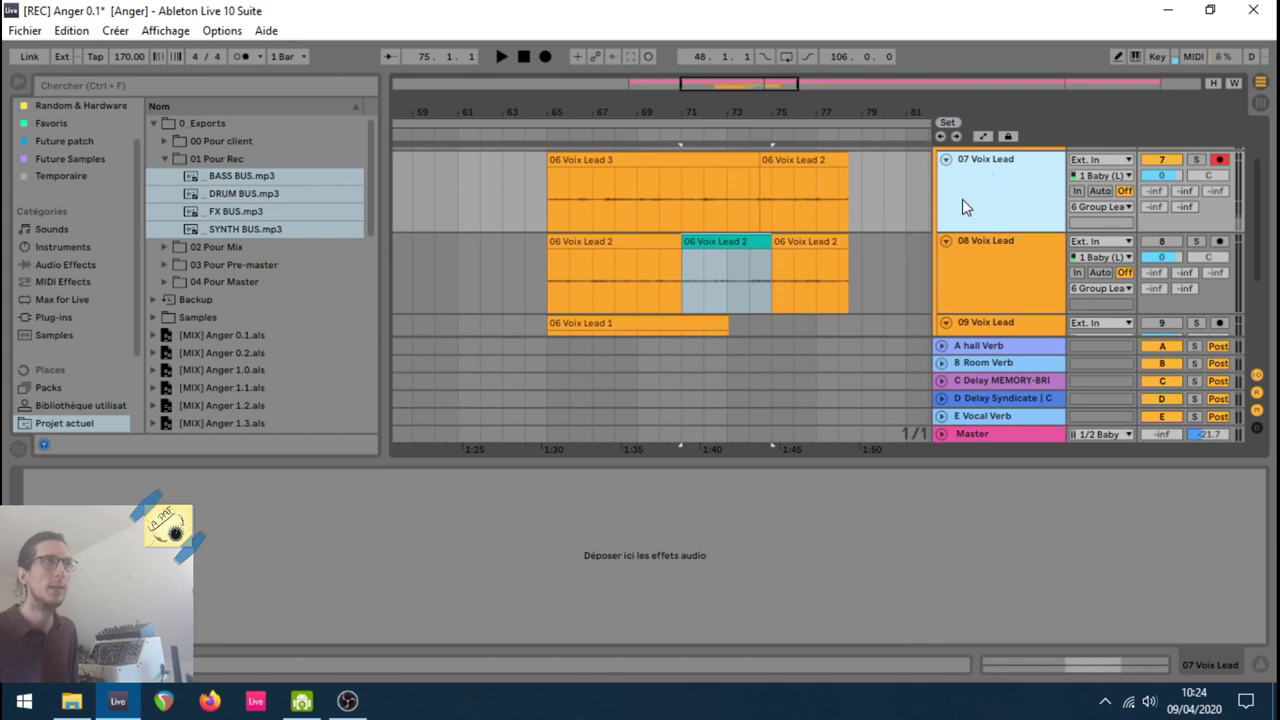
{"action": "left_click", "coordinate": [1014, 302]}
{"action": "left_click", "coordinate": [714, 237]}
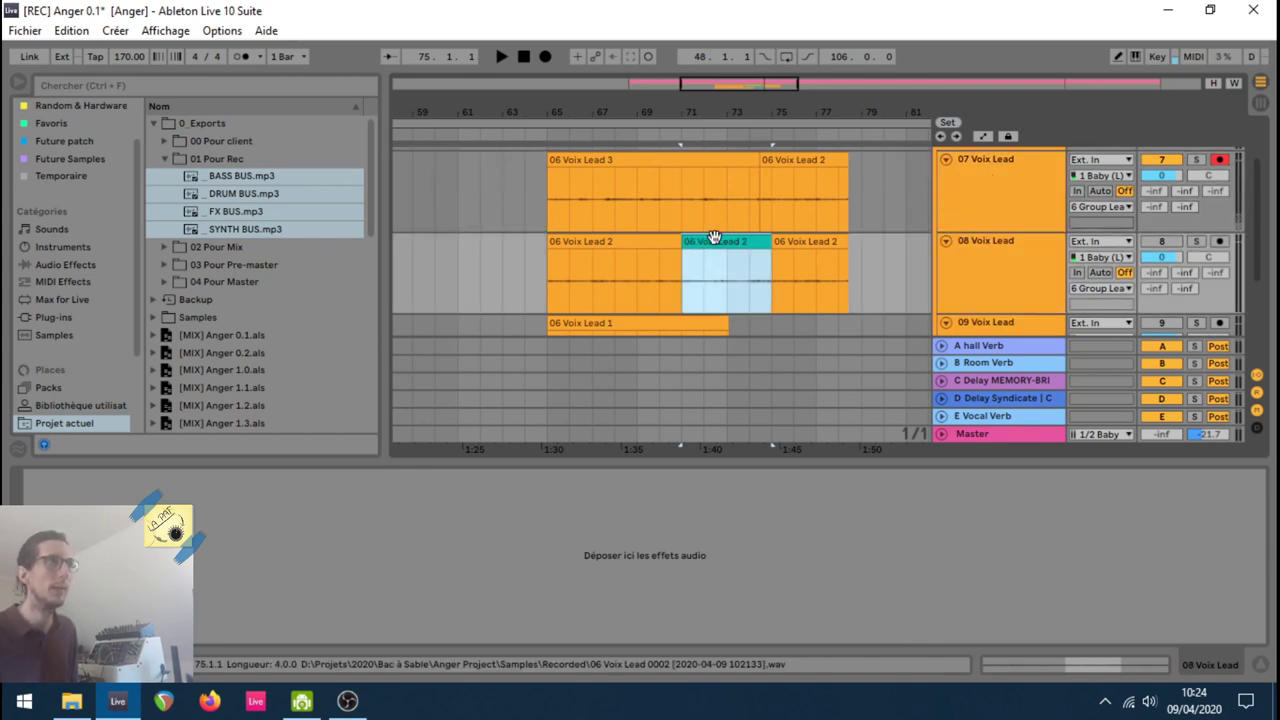
{"action": "left_click_drag", "start_coordinate": [714, 237], "coordinate": [722, 187]}
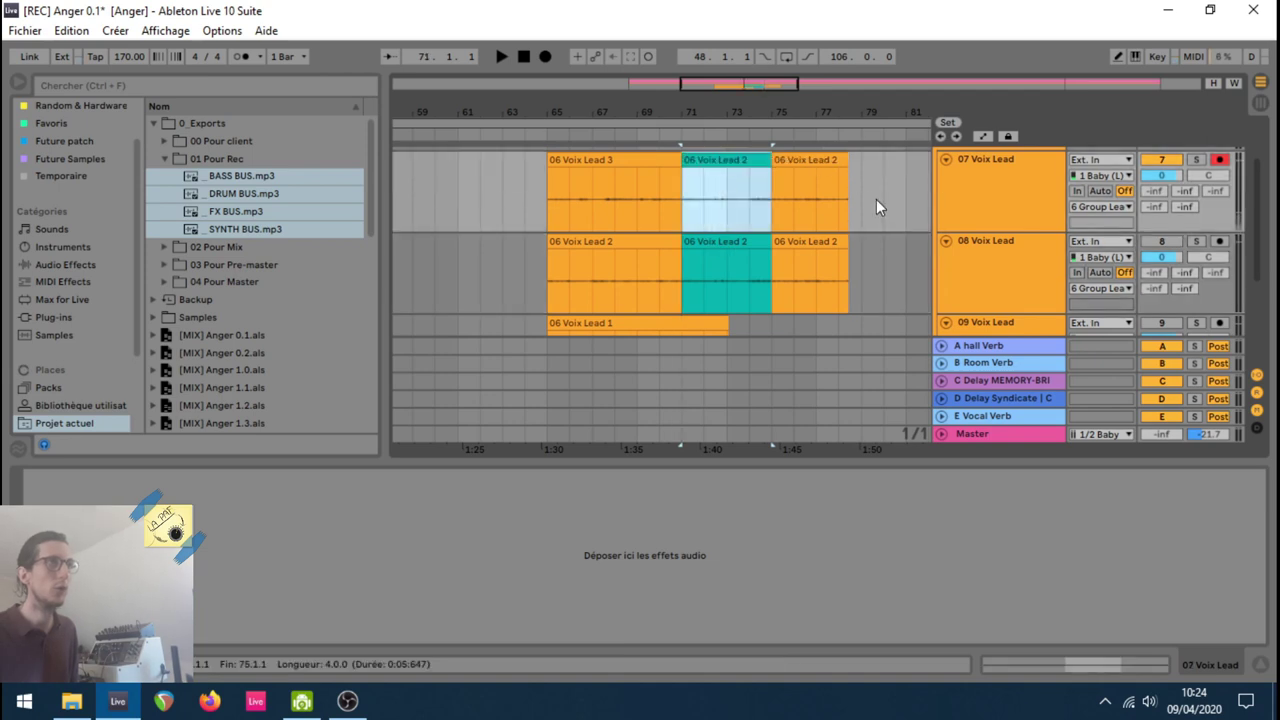
Step: Fold the Group Lead tracks, arm the Voix Back track and record a take on it from bar 67 to about bar 72
{"action": "scroll", "coordinate": [875, 190], "scroll_direction": "up", "scroll_amount": 2}
{"action": "left_click", "coordinate": [940, 171]}
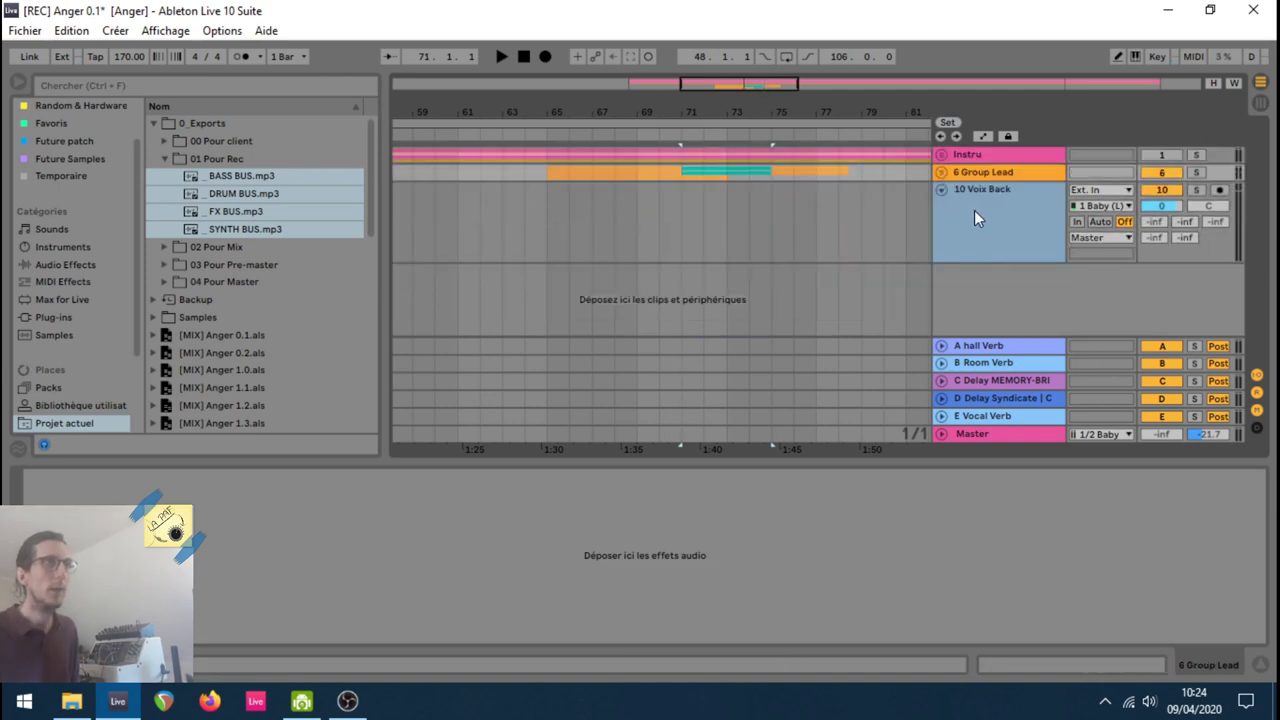
{"action": "left_click", "coordinate": [974, 210]}
{"action": "left_click", "coordinate": [1218, 192]}
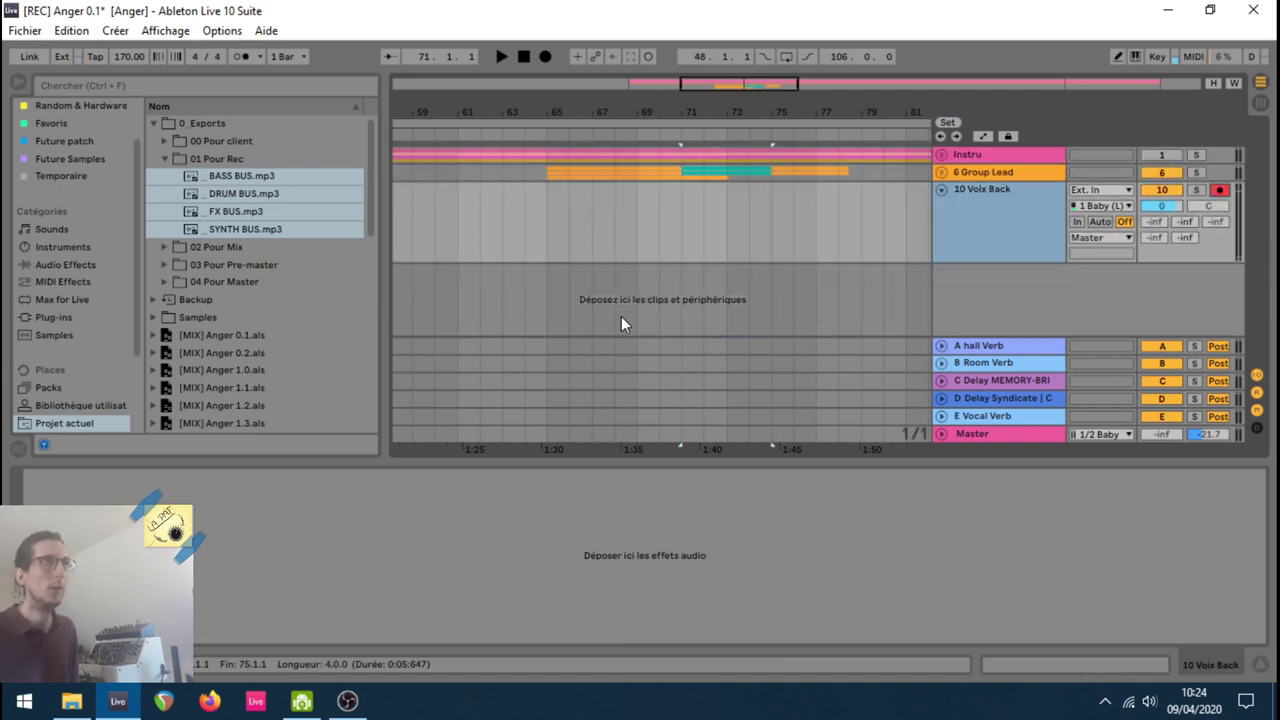
{"action": "left_click", "coordinate": [592, 218]}
{"action": "key", "text": "F9"}
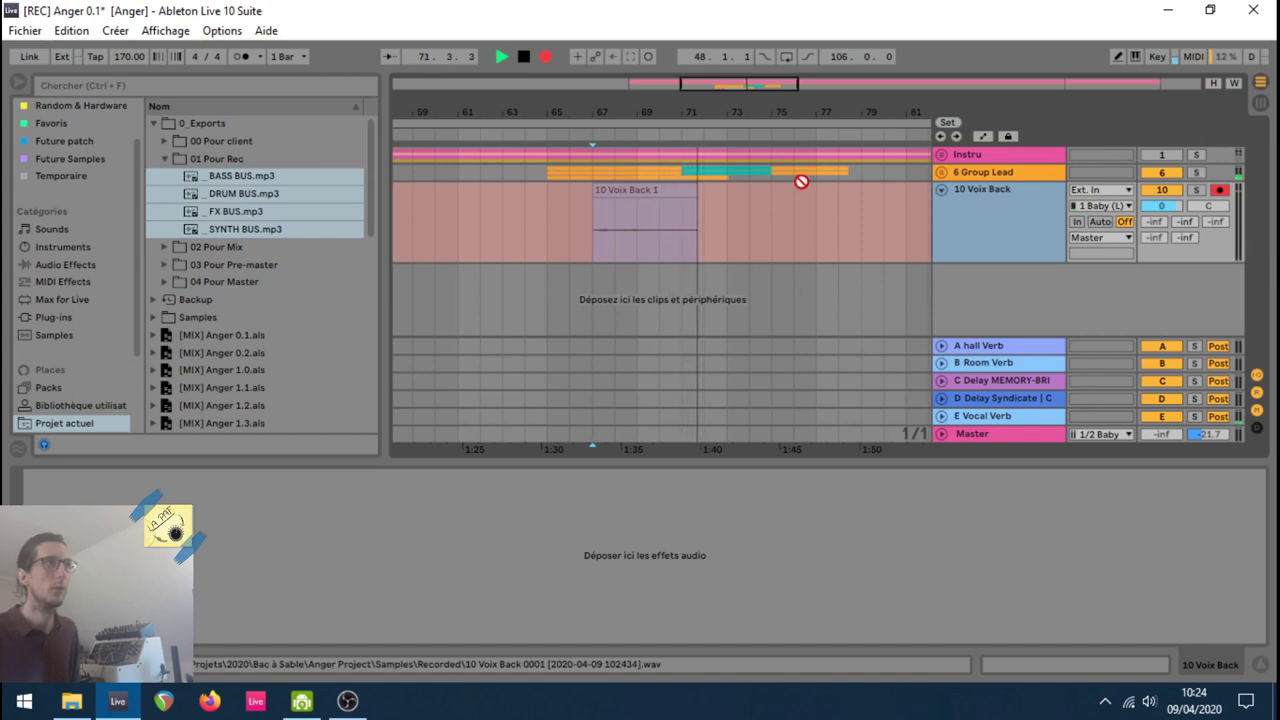
{"action": "key", "text": "space"}
Step: Group Group Lead and the Voix Back track together and name the new group REC
{"action": "left_click", "coordinate": [1006, 205]}
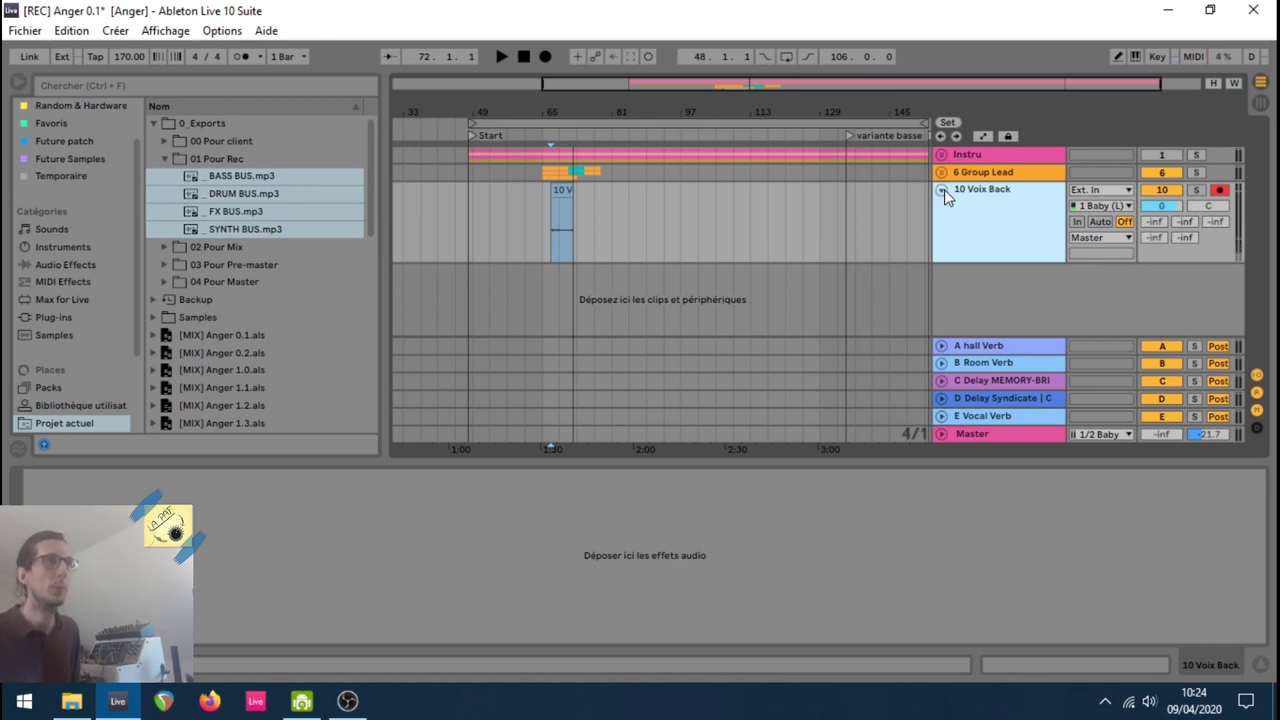
{"action": "double_click", "coordinate": [945, 189]}
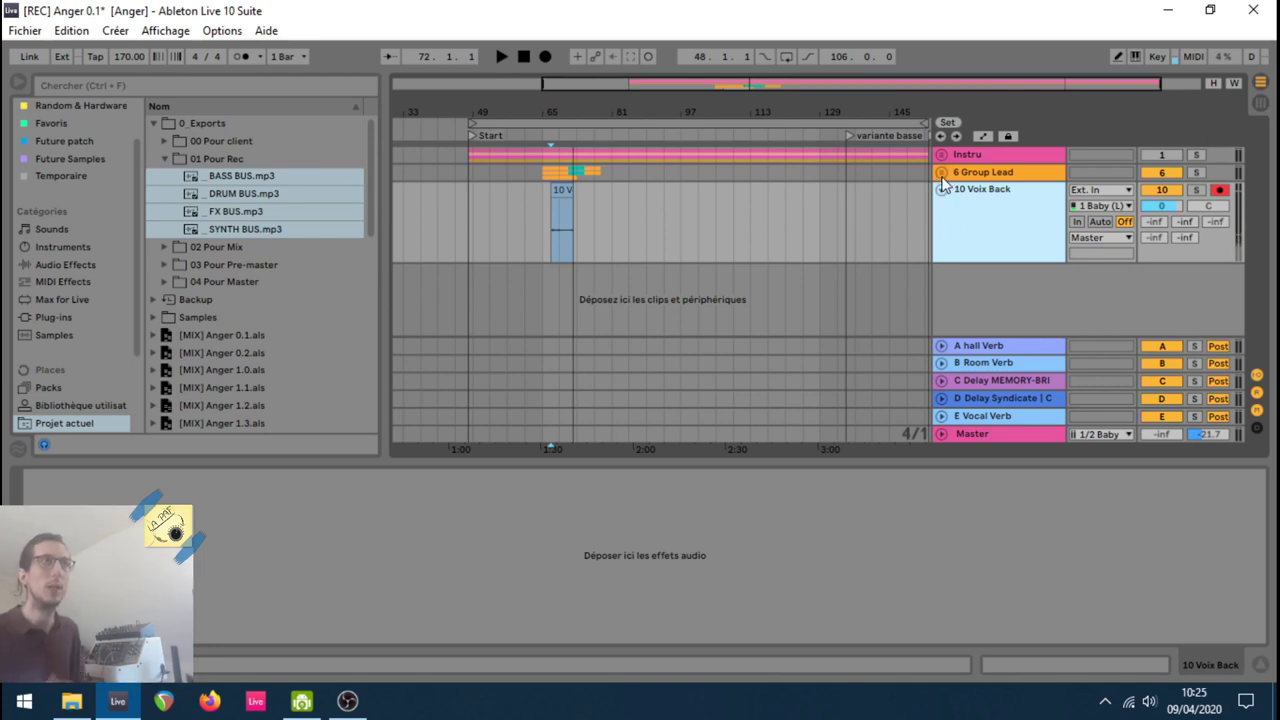
{"action": "left_click", "coordinate": [996, 175]}
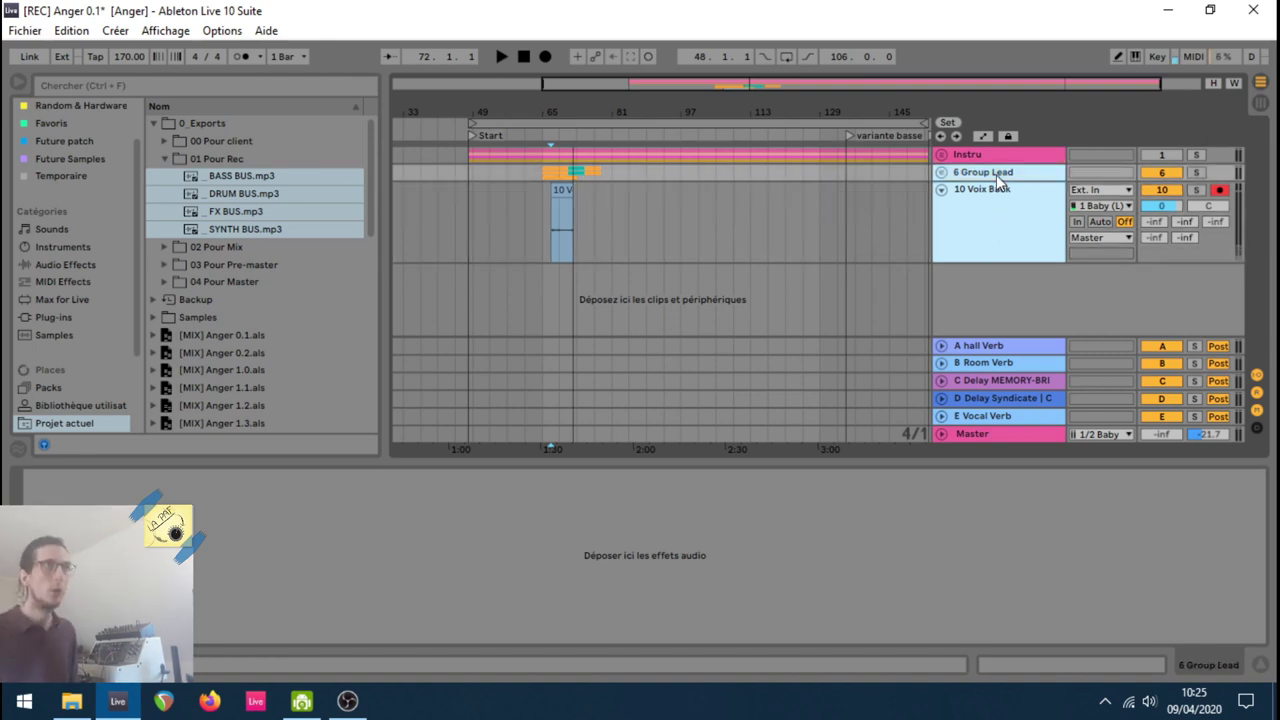
{"action": "key", "text": "ctrl+g"}
{"action": "left_click", "coordinate": [996, 204]}
{"action": "key", "text": "ctrl+r"}
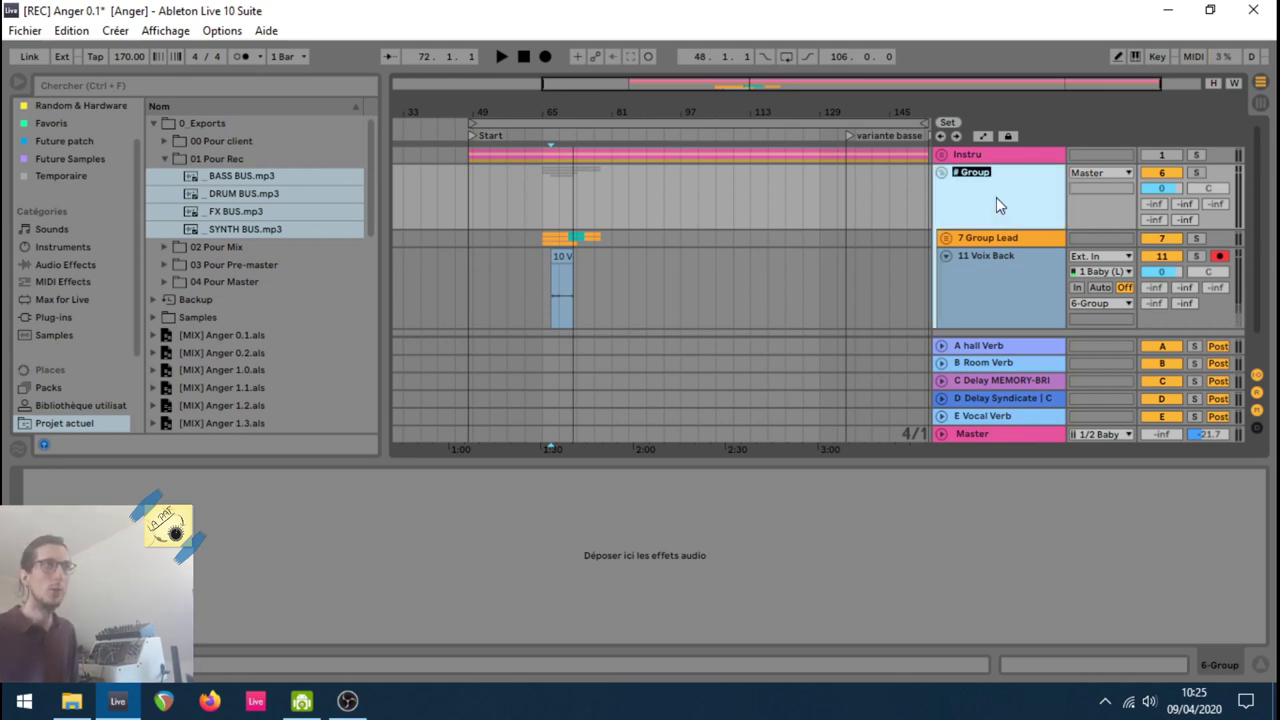
{"action": "type", "text": "REC"}
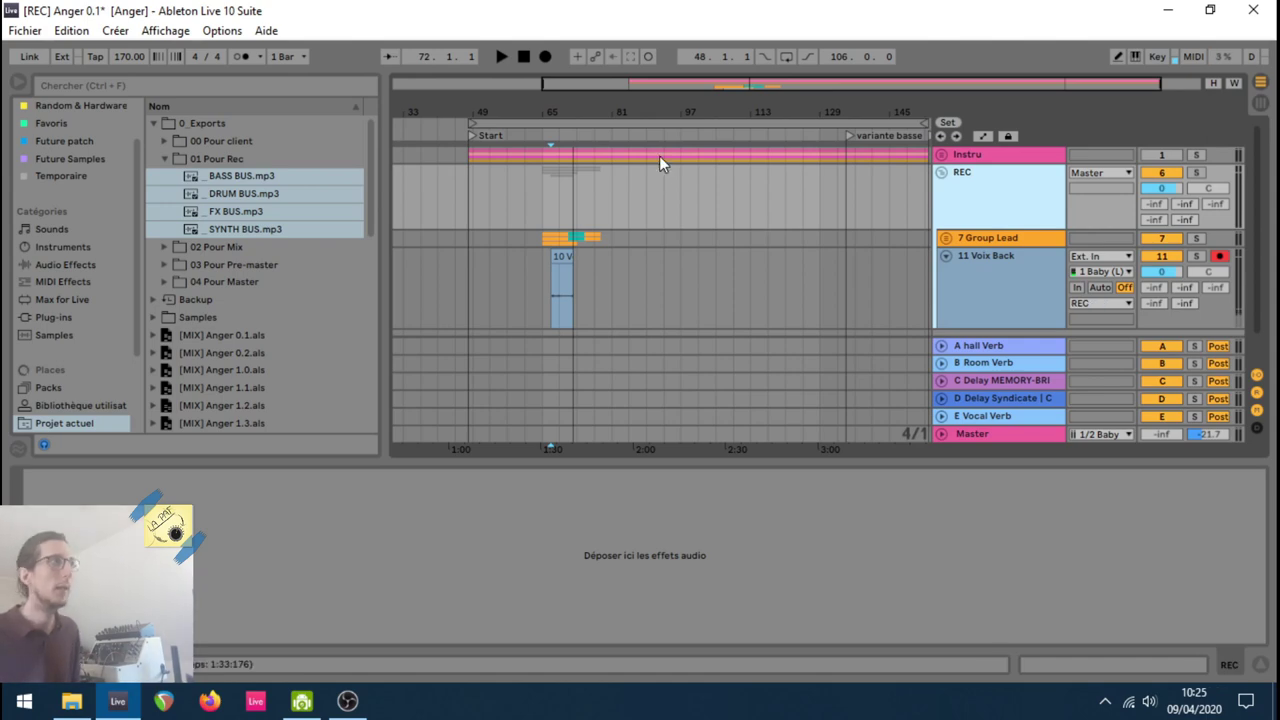
Step: Save the set as a new version named [REC] Anger 1.0 in the Anger Project folder
{"action": "left_click", "coordinate": [25, 31]}
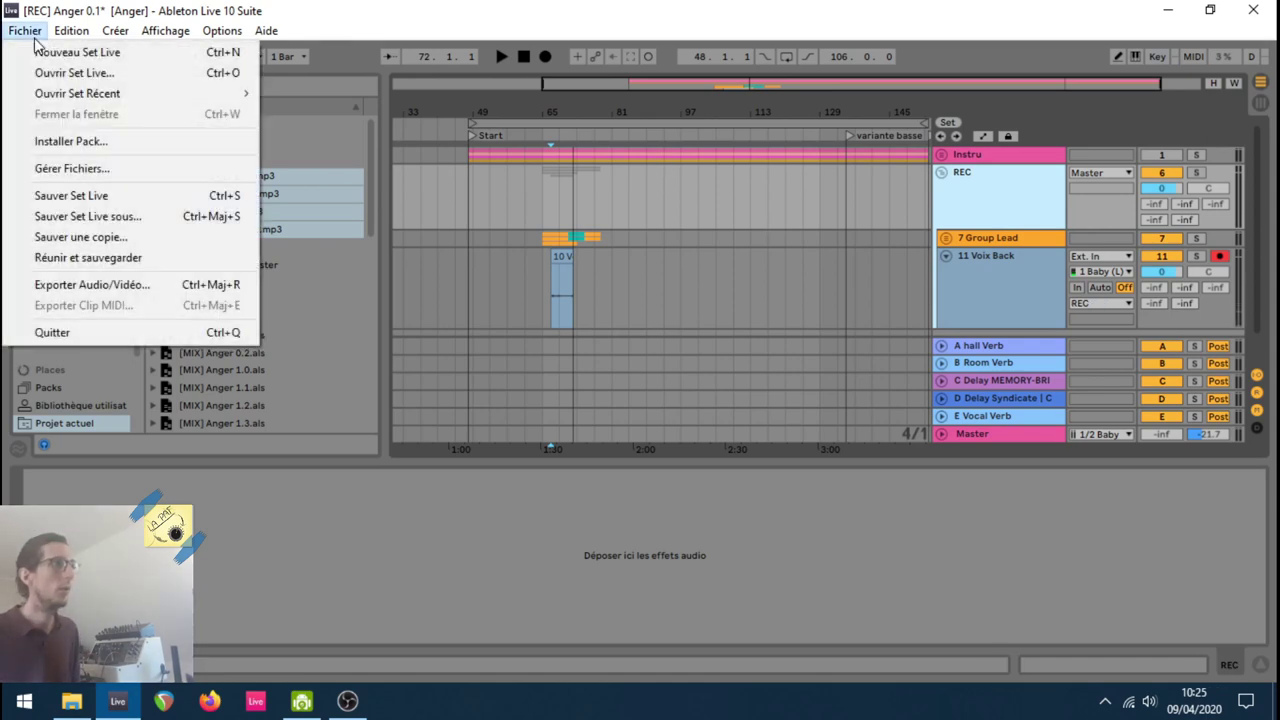
{"action": "left_click", "coordinate": [87, 214]}
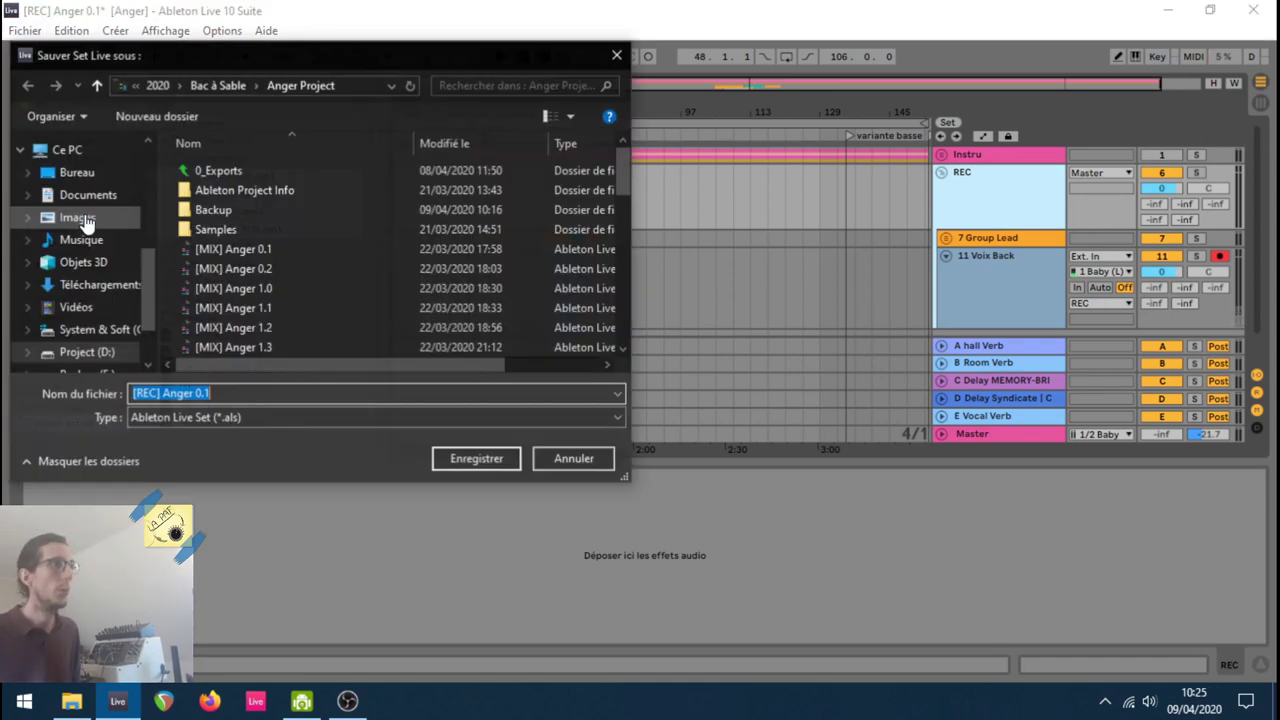
{"action": "left_click", "coordinate": [257, 392]}
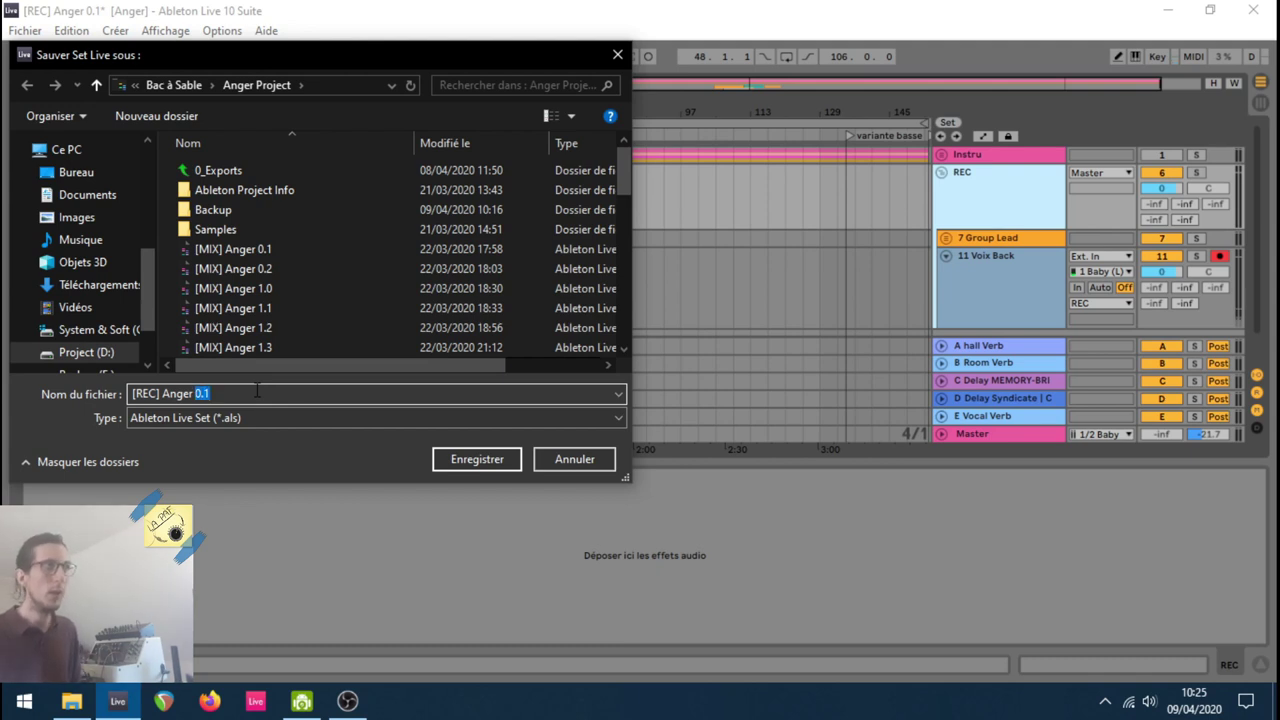
{"action": "type", "text": "1."}
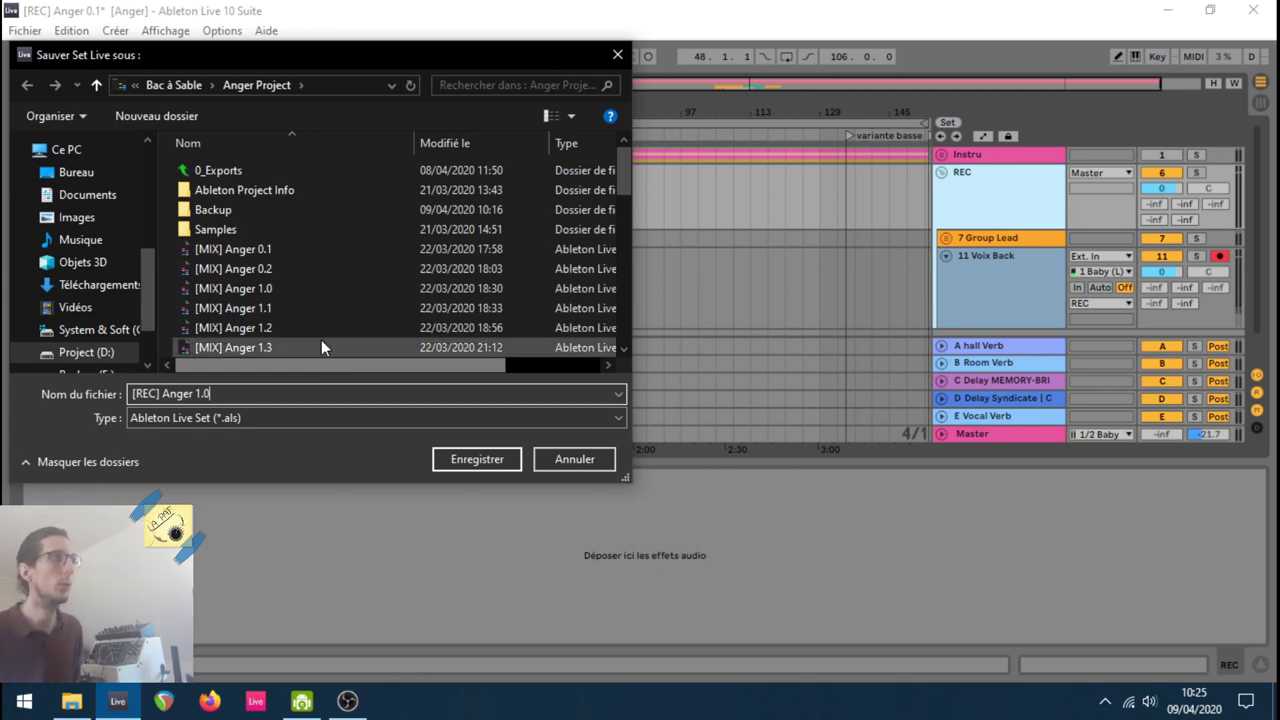
{"action": "scroll", "coordinate": [299, 286], "scroll_direction": "down", "scroll_amount": 1}
{"action": "scroll", "coordinate": [299, 286], "scroll_direction": "down", "scroll_amount": 1}
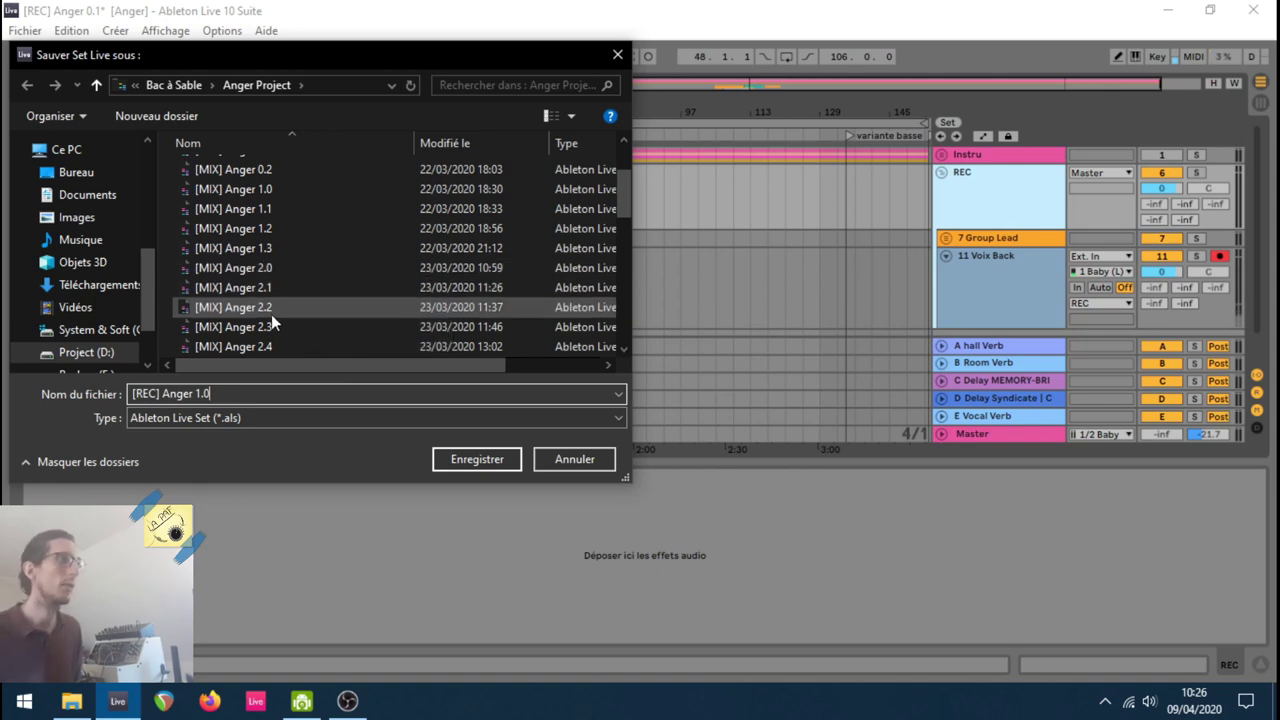
{"action": "left_click", "coordinate": [464, 460]}
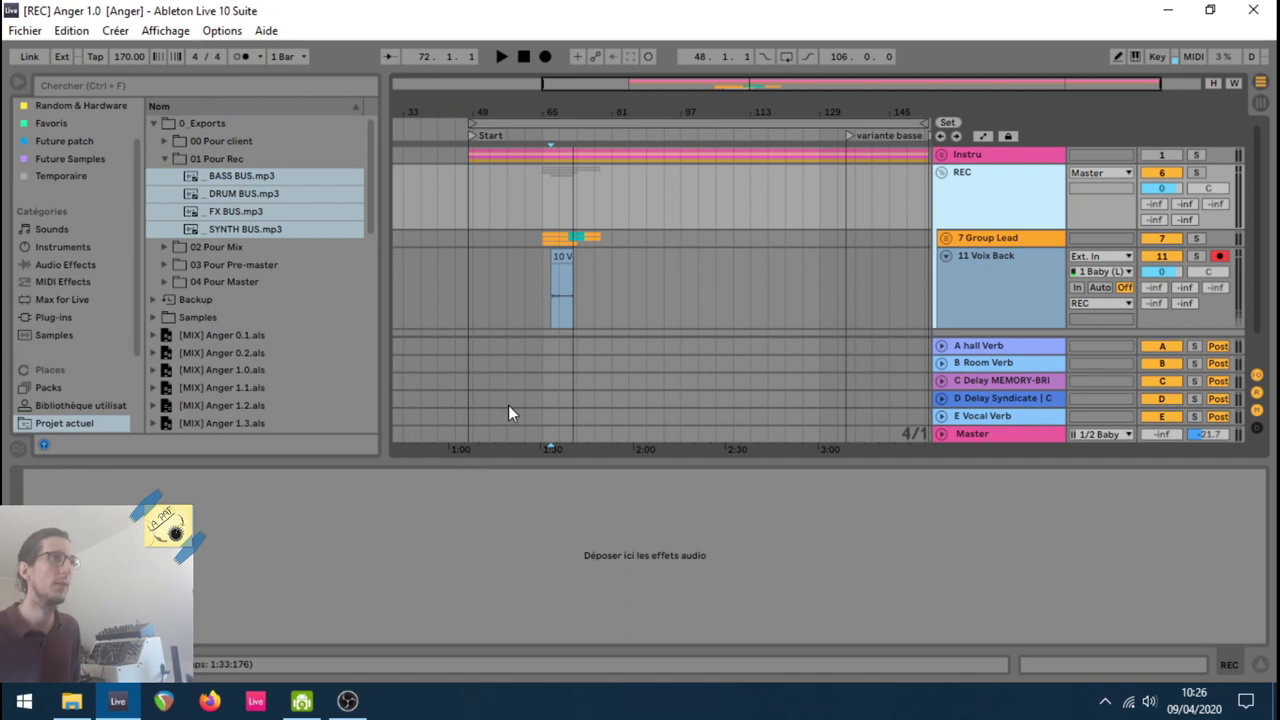
Step: Open the [PROD] Anger 2.3 set, fold the 0_Exports folder and expand [REC] Anger 1.0.als in the current project's files
{"action": "left_click", "coordinate": [42, 34]}
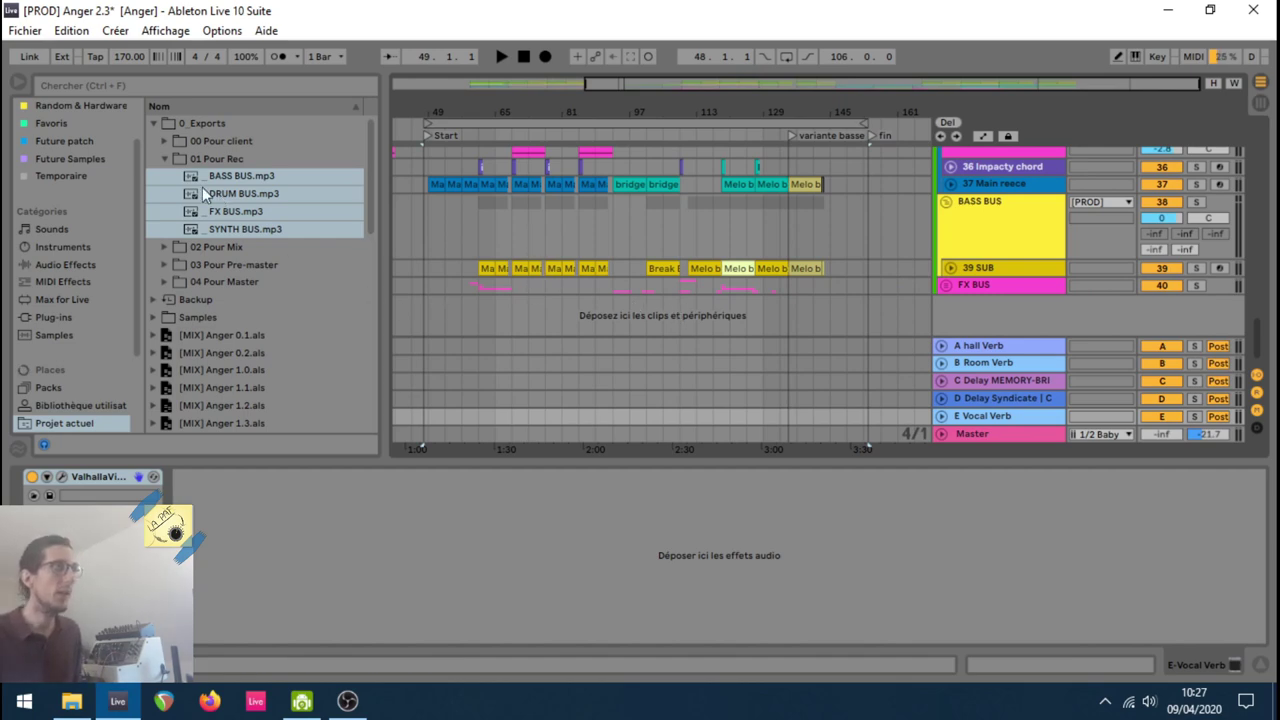
{"action": "left_click", "coordinate": [164, 158]}
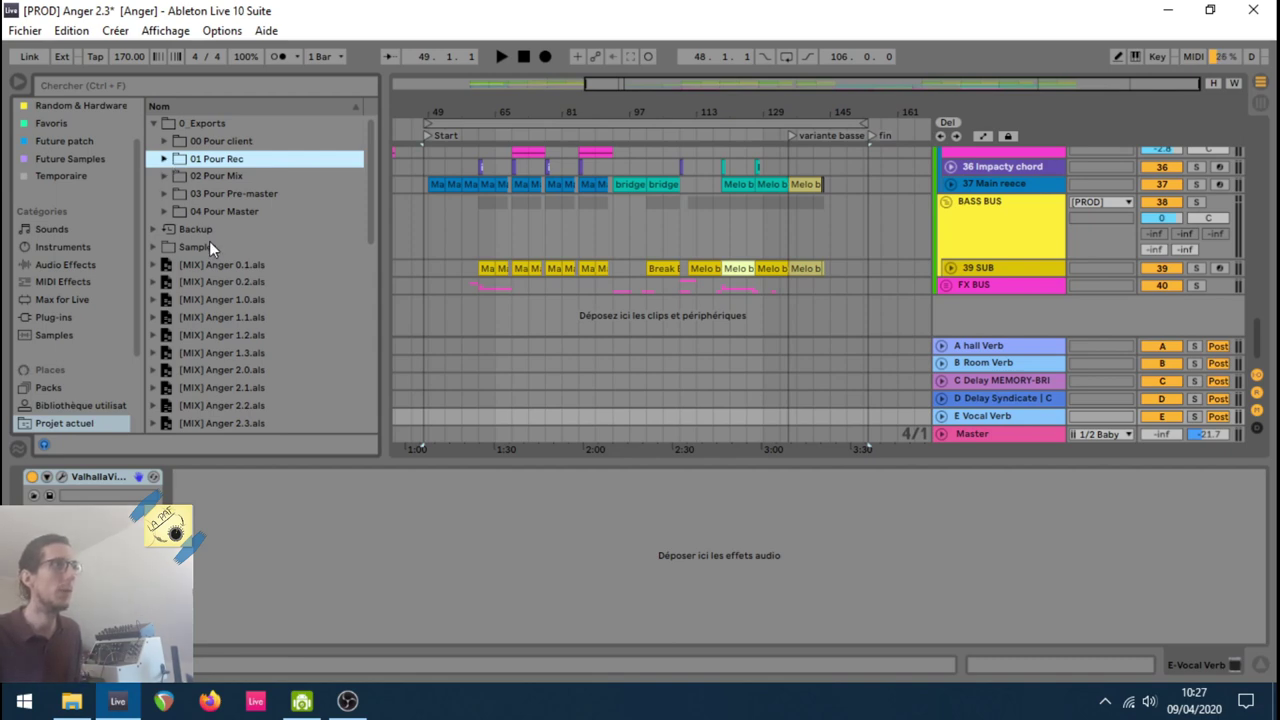
{"action": "scroll", "coordinate": [210, 241], "scroll_direction": "down", "scroll_amount": 3}
{"action": "scroll", "coordinate": [210, 241], "scroll_direction": "up", "scroll_amount": 3}
{"action": "left_click", "coordinate": [155, 123]}
{"action": "scroll", "coordinate": [231, 234], "scroll_direction": "down", "scroll_amount": 6}
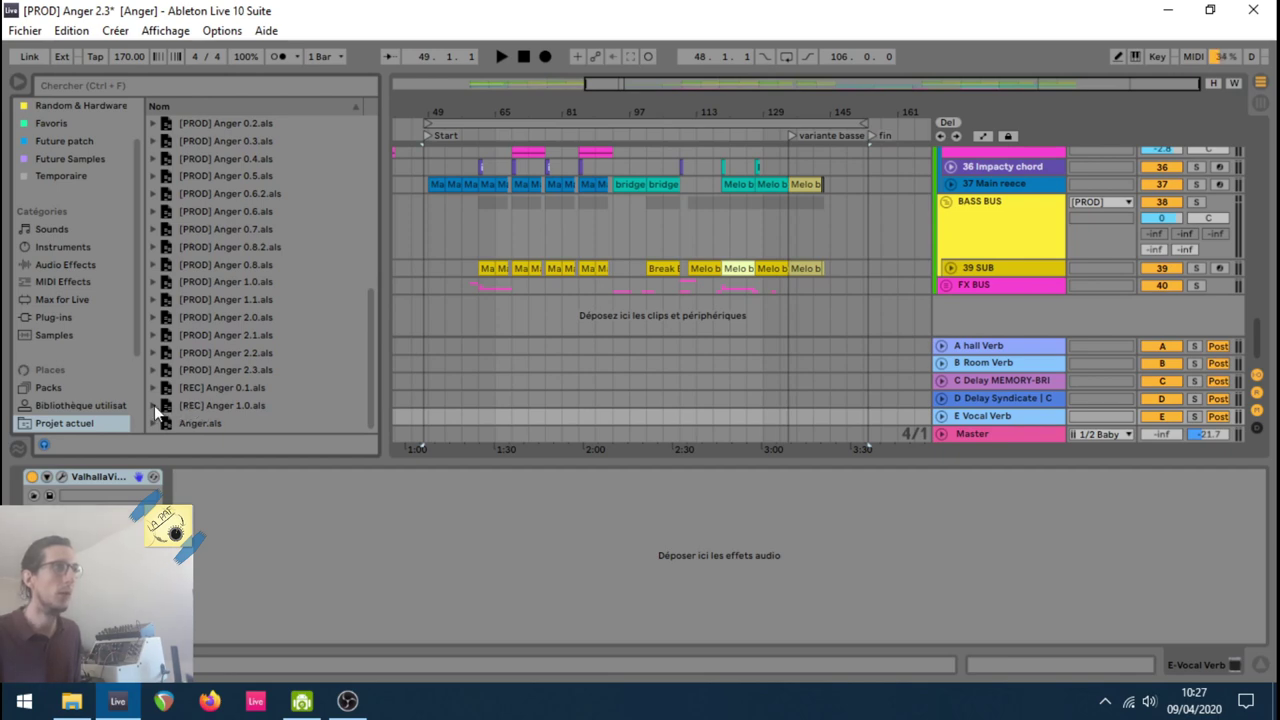
{"action": "left_click", "coordinate": [154, 405]}
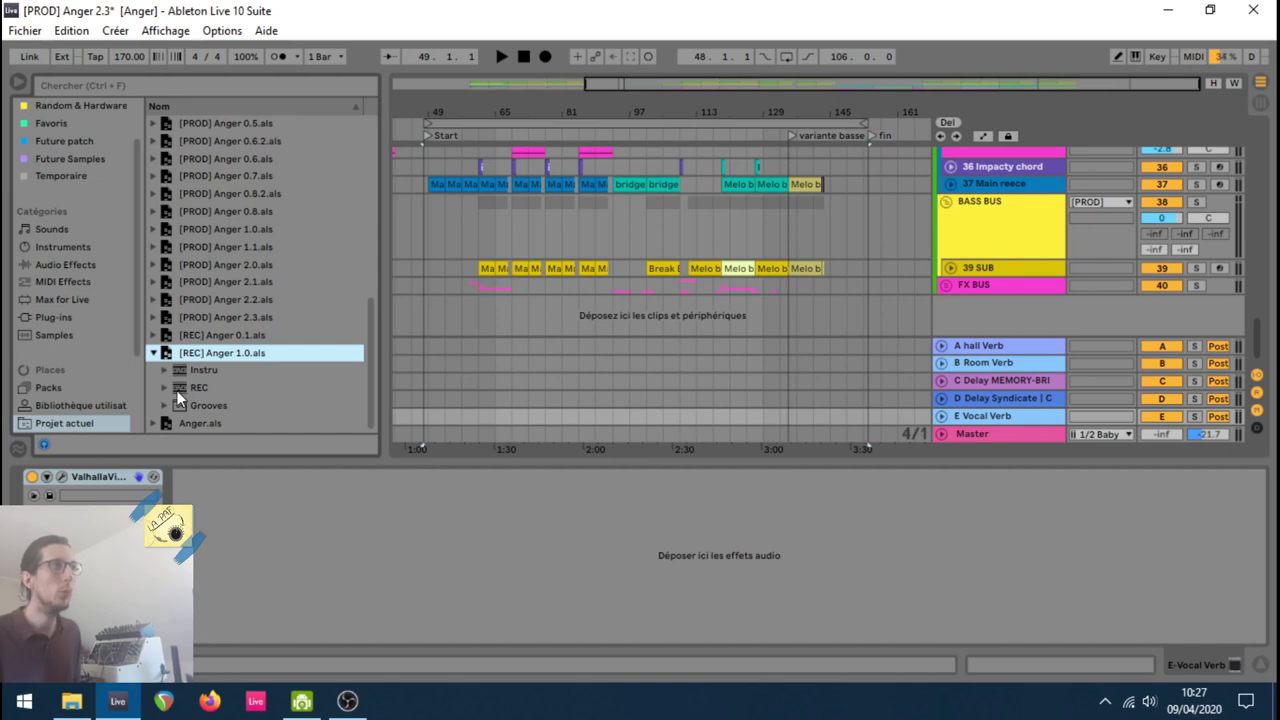
Step: Import the REC group from [REC] Anger 1.0.als into the arrangement as new tracks below the FX BUS
{"action": "left_click", "coordinate": [176, 393]}
{"action": "left_click_drag", "start_coordinate": [176, 397], "coordinate": [434, 305]}
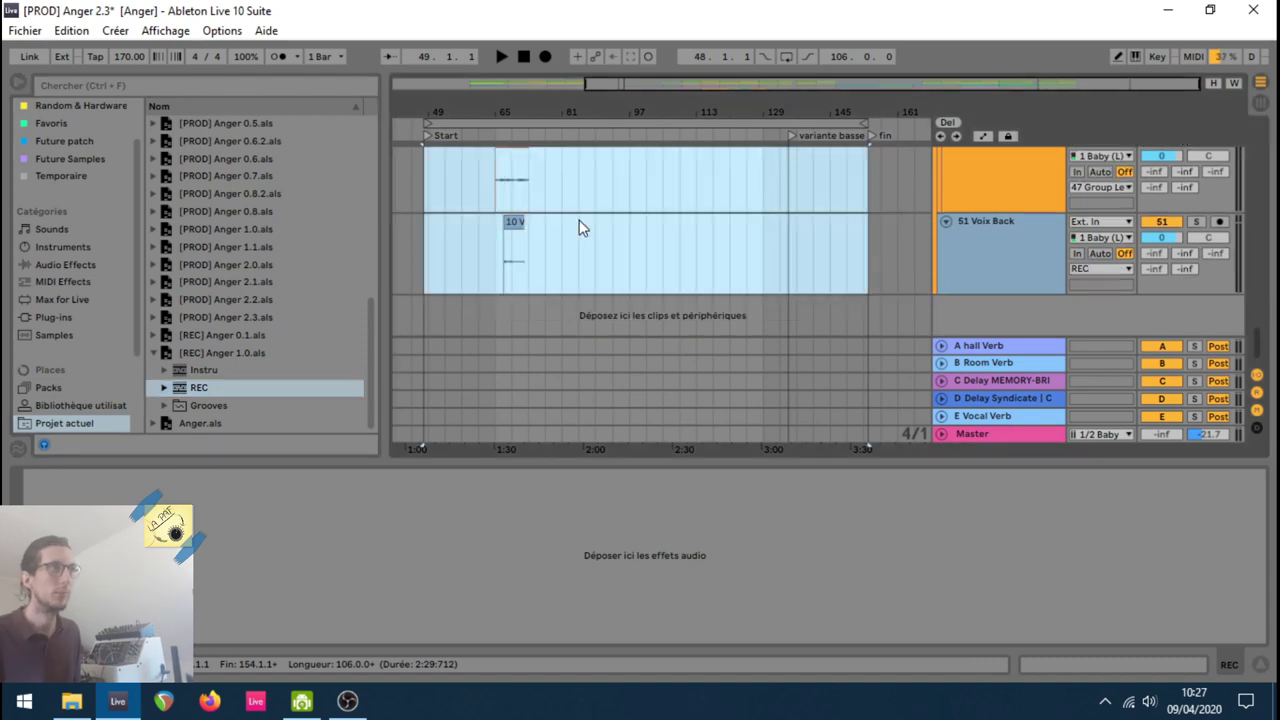
{"action": "scroll", "coordinate": [580, 222], "scroll_direction": "up", "scroll_amount": 5}
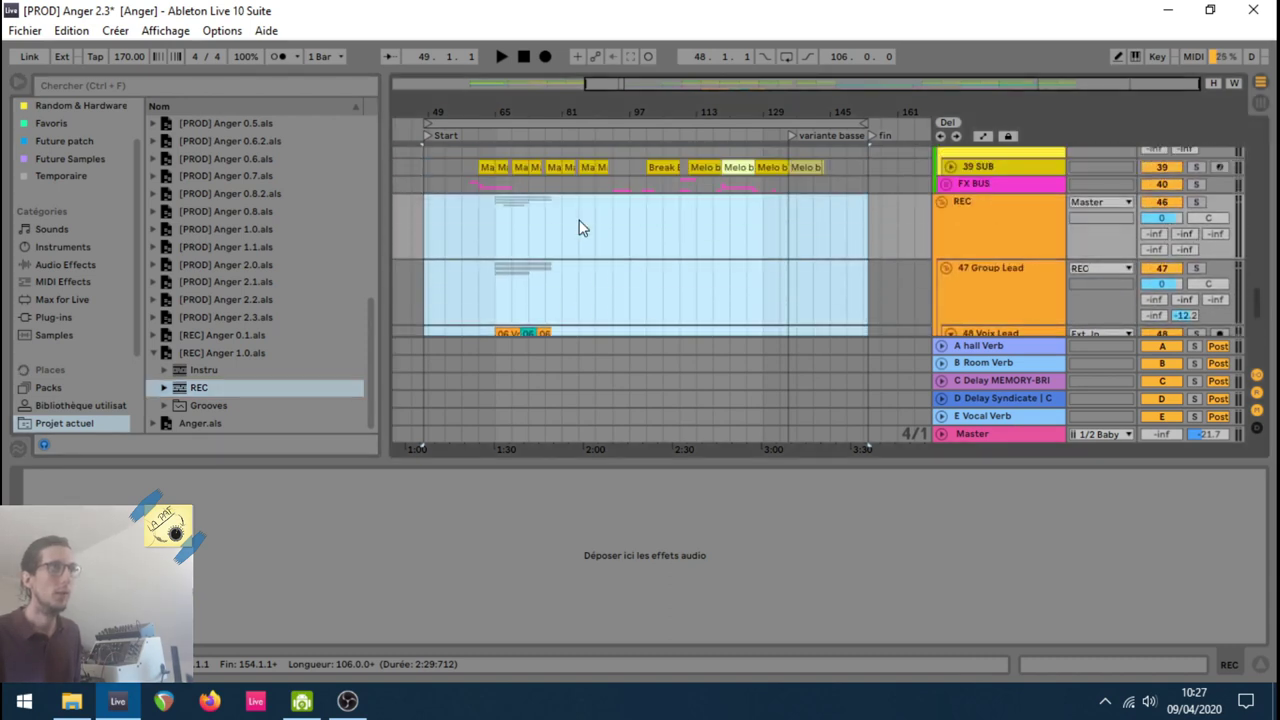
Step: Fold and unfold the imported REC group, and examine its Group Lead and Voix Lead tracks alongside the set's other tracks
{"action": "left_click", "coordinate": [940, 203]}
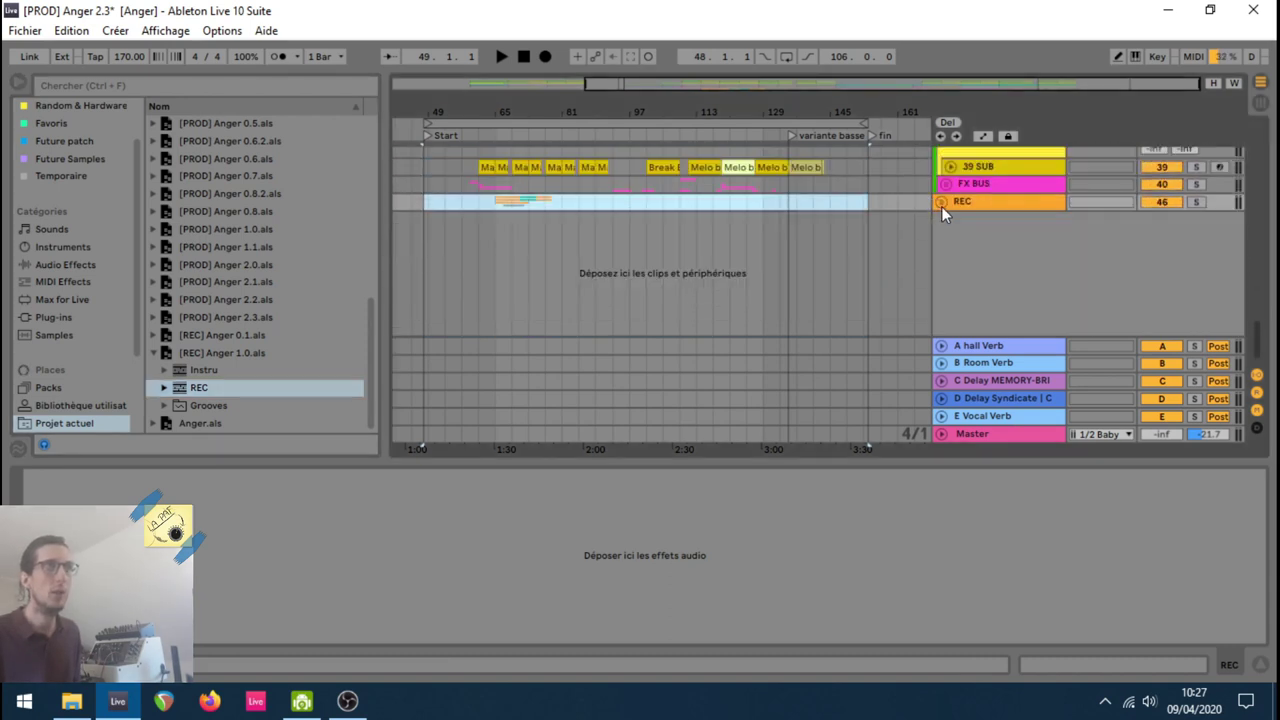
{"action": "left_click", "coordinate": [971, 203]}
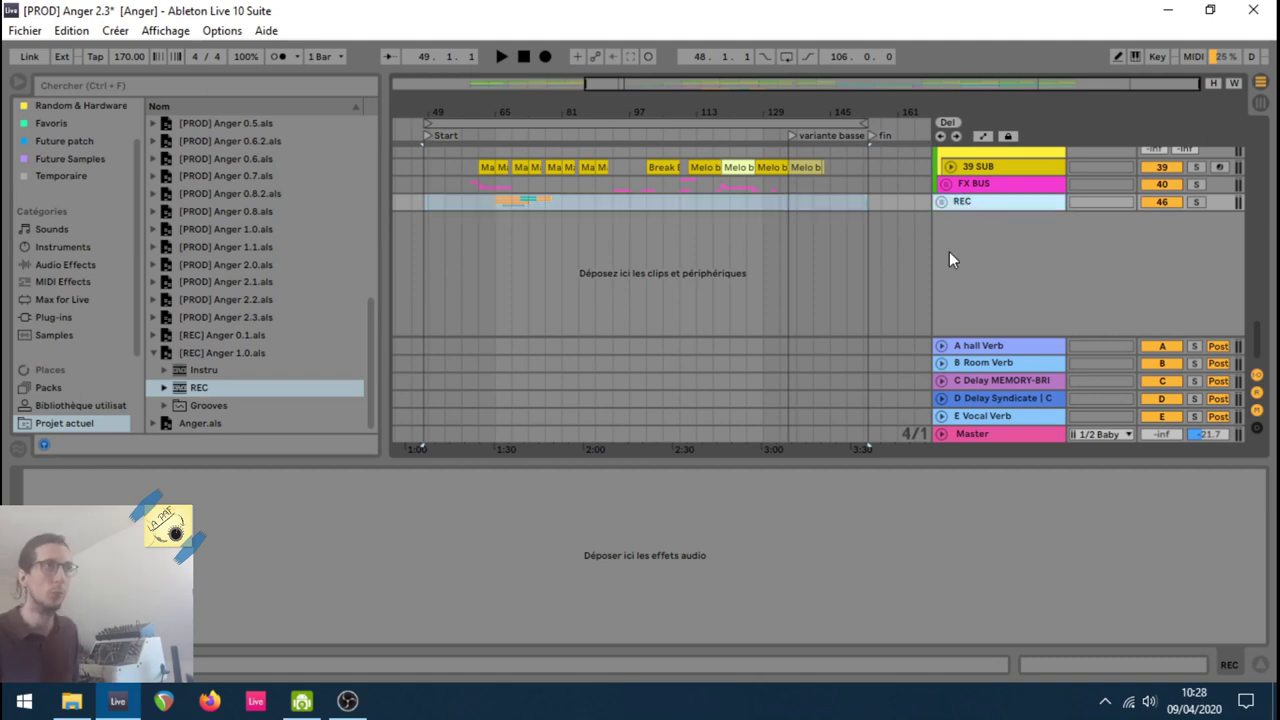
{"action": "left_click", "coordinate": [940, 203]}
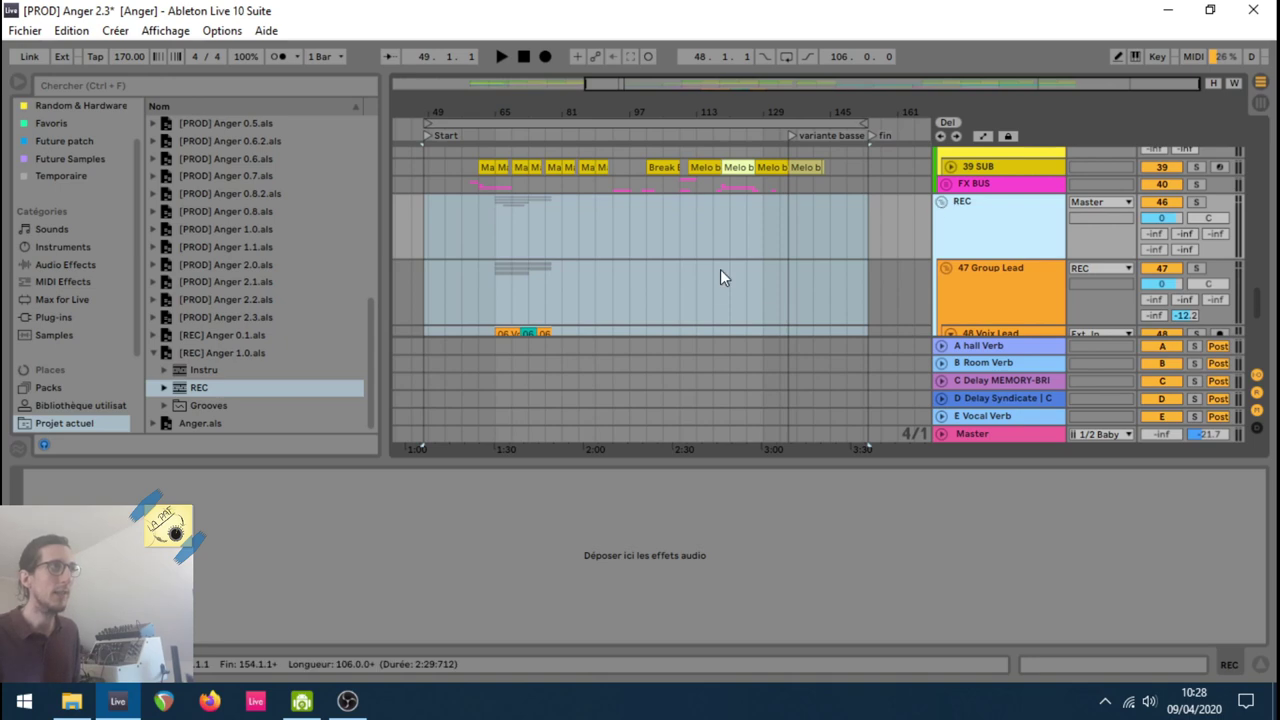
{"action": "scroll", "coordinate": [812, 253], "scroll_direction": "up", "scroll_amount": 5}
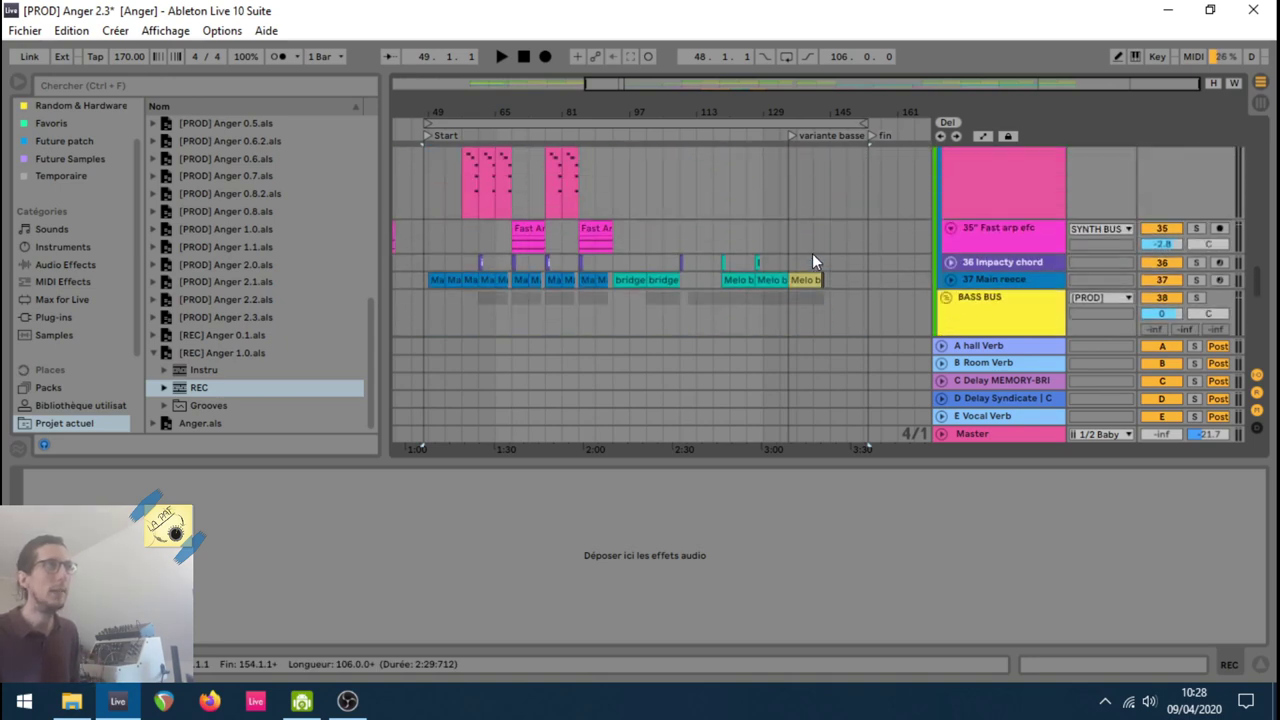
{"action": "scroll", "coordinate": [812, 253], "scroll_direction": "up", "scroll_amount": 2}
{"action": "scroll", "coordinate": [791, 283], "scroll_direction": "down", "scroll_amount": 5}
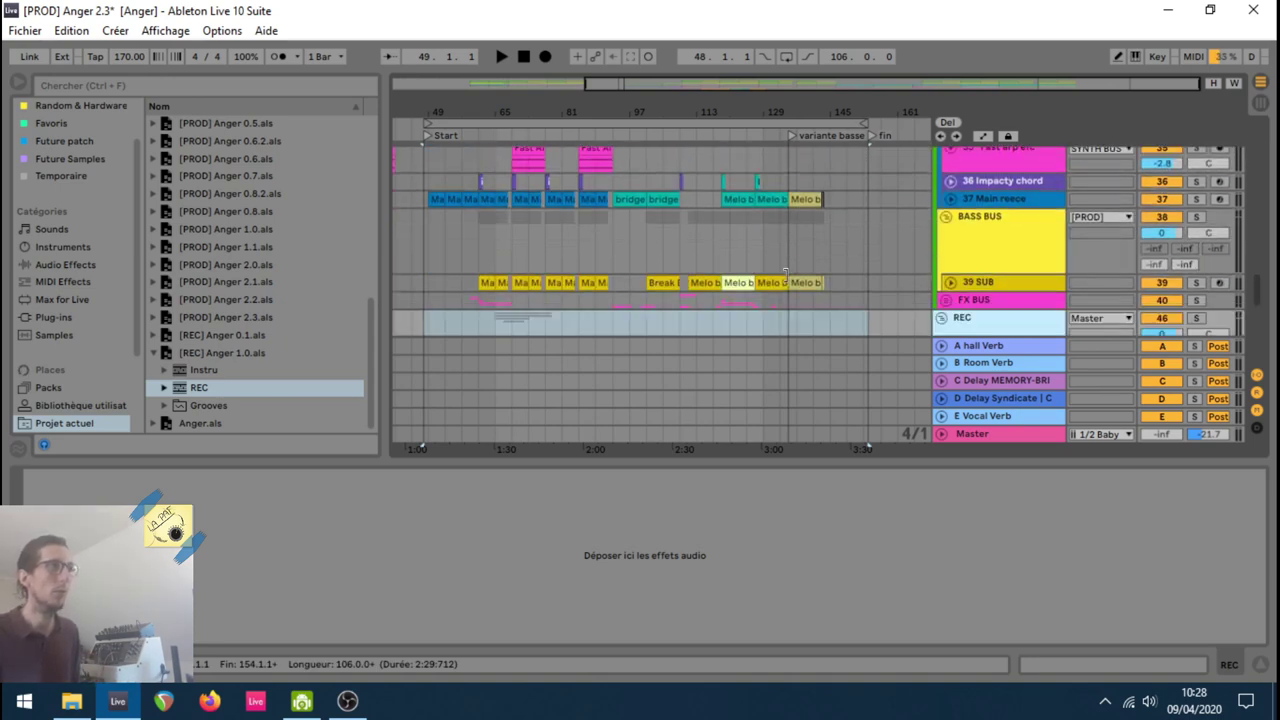
{"action": "scroll", "coordinate": [791, 283], "scroll_direction": "down", "scroll_amount": 5}
{"action": "scroll", "coordinate": [791, 282], "scroll_direction": "up", "scroll_amount": 2}
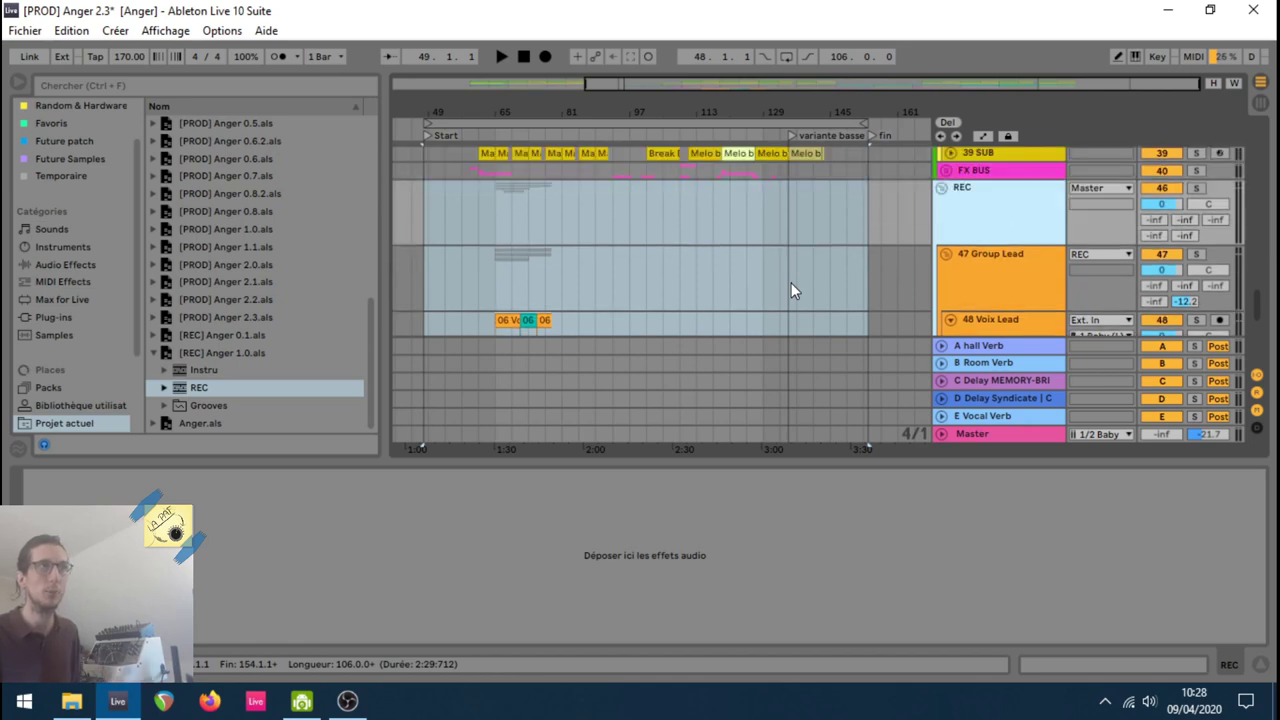
{"action": "scroll", "coordinate": [818, 260], "scroll_direction": "down", "scroll_amount": 2}
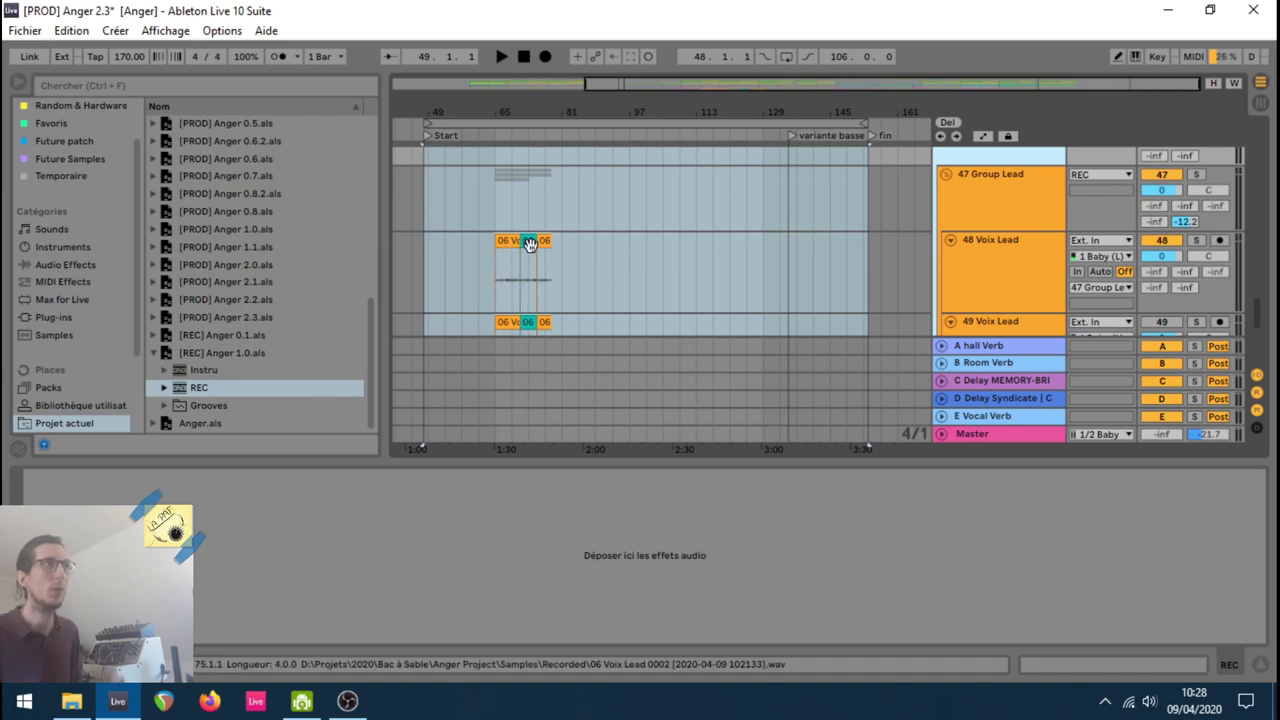
{"action": "left_click_drag", "start_coordinate": [611, 80], "coordinate": [688, 78]}
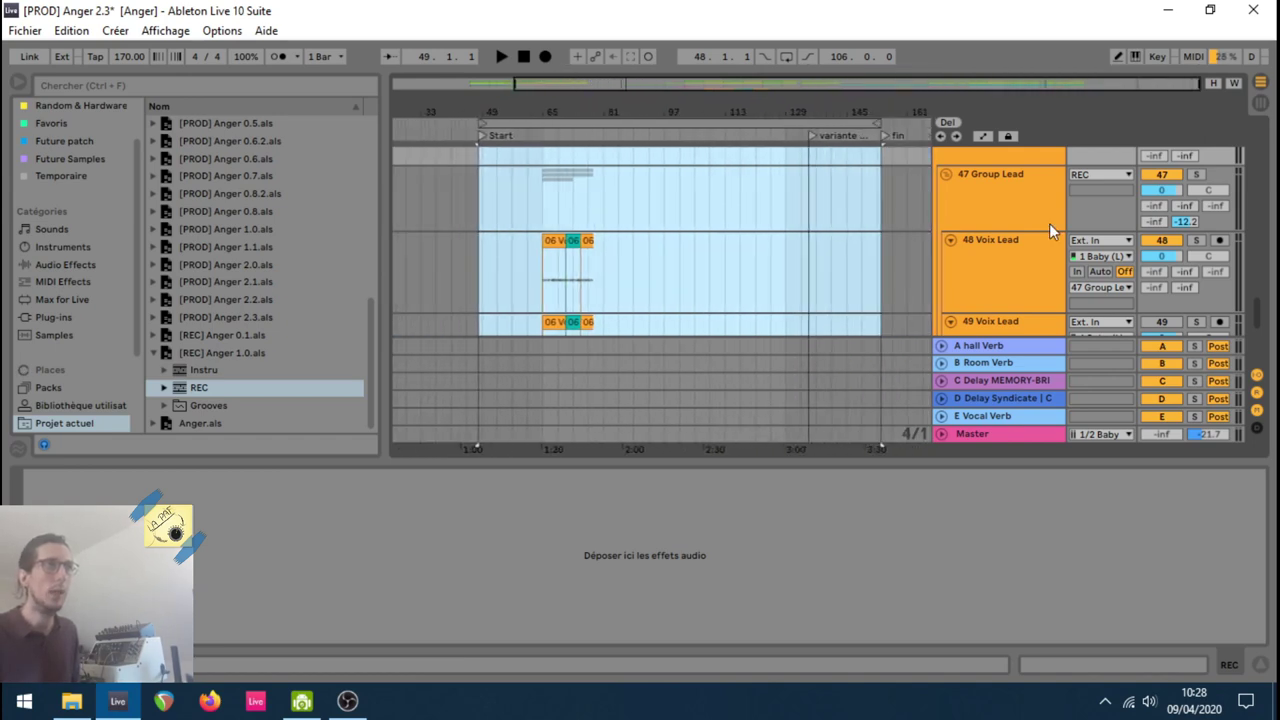
Step: Fold tracks 48 and 49 Voix Lead inside the imported REC group and select the Group Lead track
{"action": "scroll", "coordinate": [1049, 223], "scroll_direction": "down", "scroll_amount": 2}
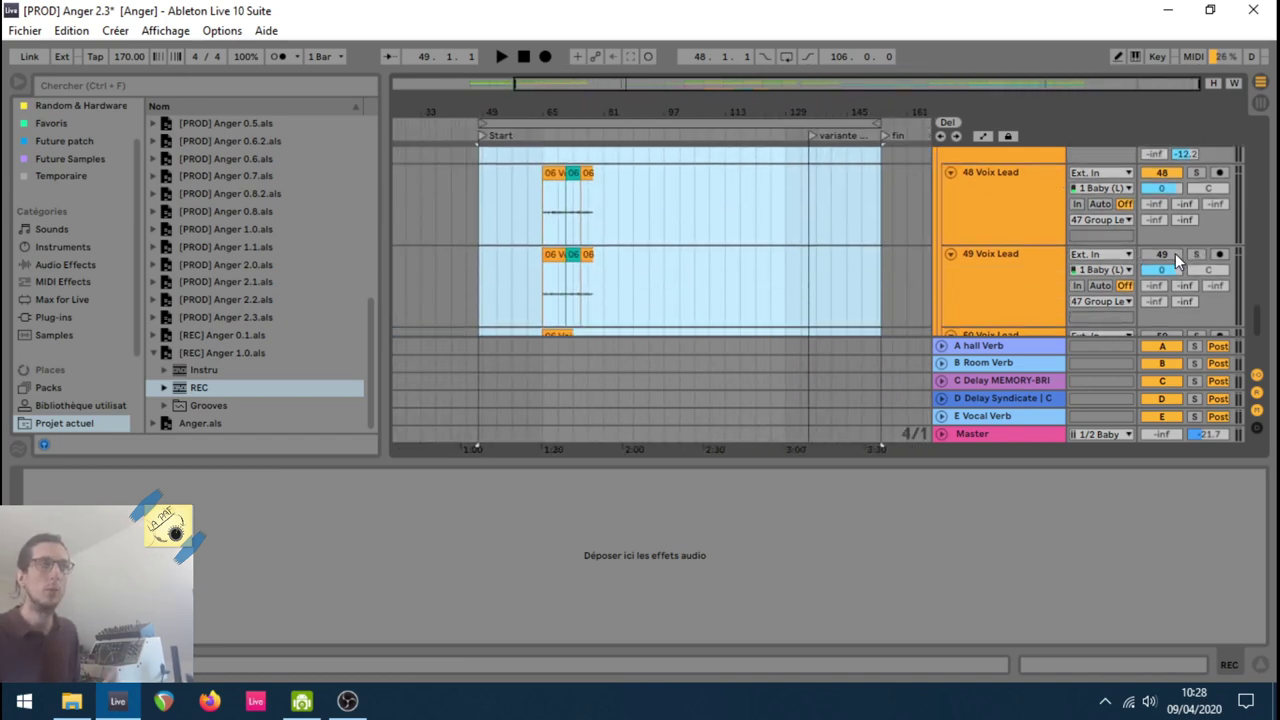
{"action": "left_click", "coordinate": [992, 276]}
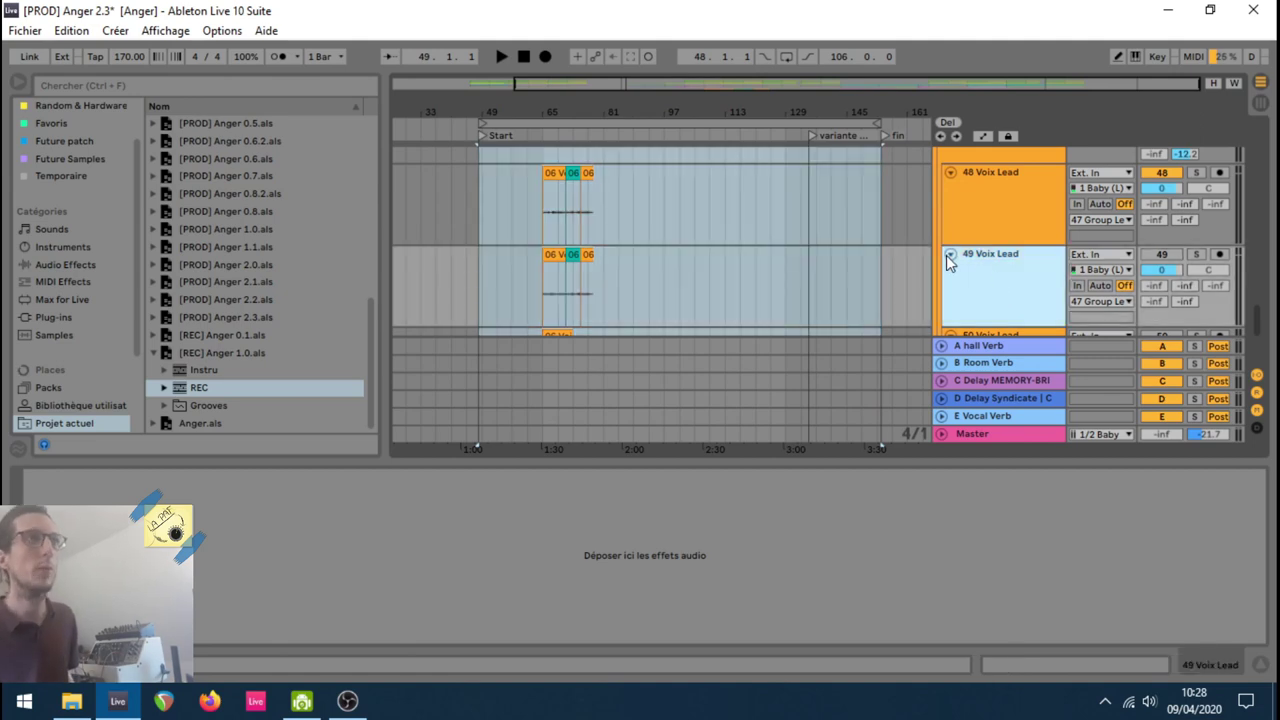
{"action": "left_click", "coordinate": [950, 254]}
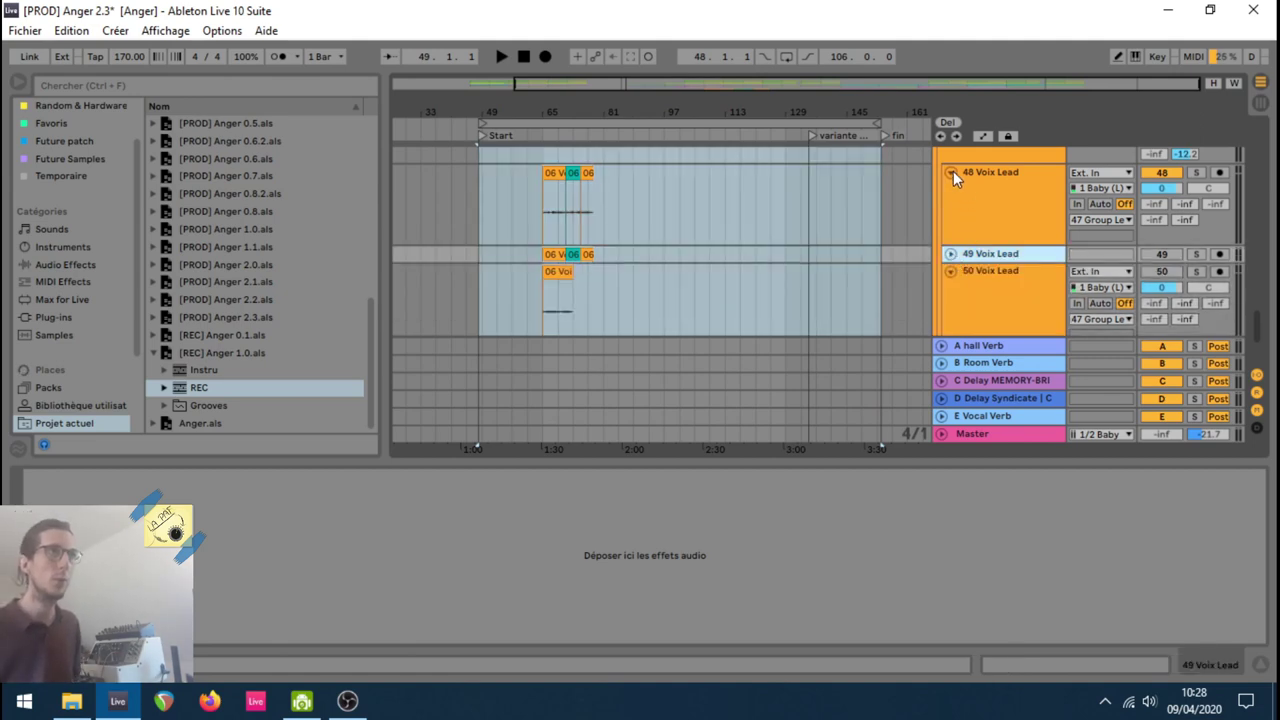
{"action": "left_click", "coordinate": [952, 172]}
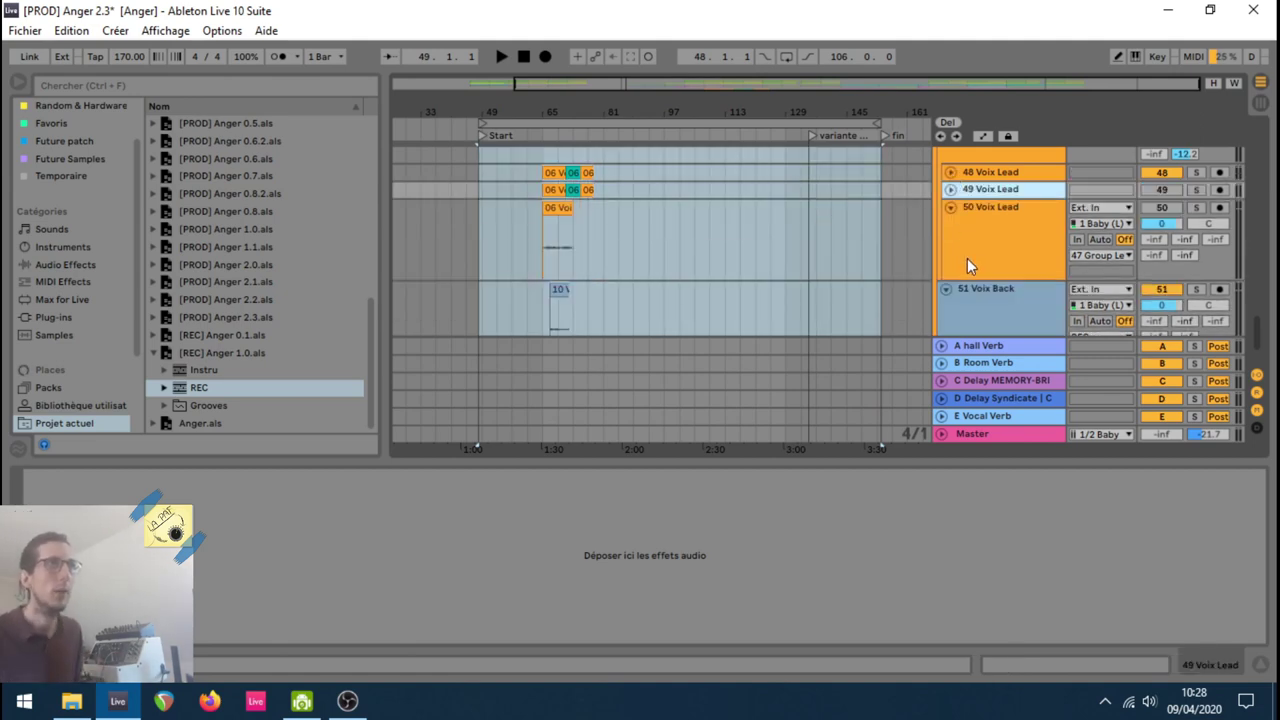
{"action": "scroll", "coordinate": [967, 258], "scroll_direction": "up", "scroll_amount": 3}
{"action": "left_click", "coordinate": [977, 211]}
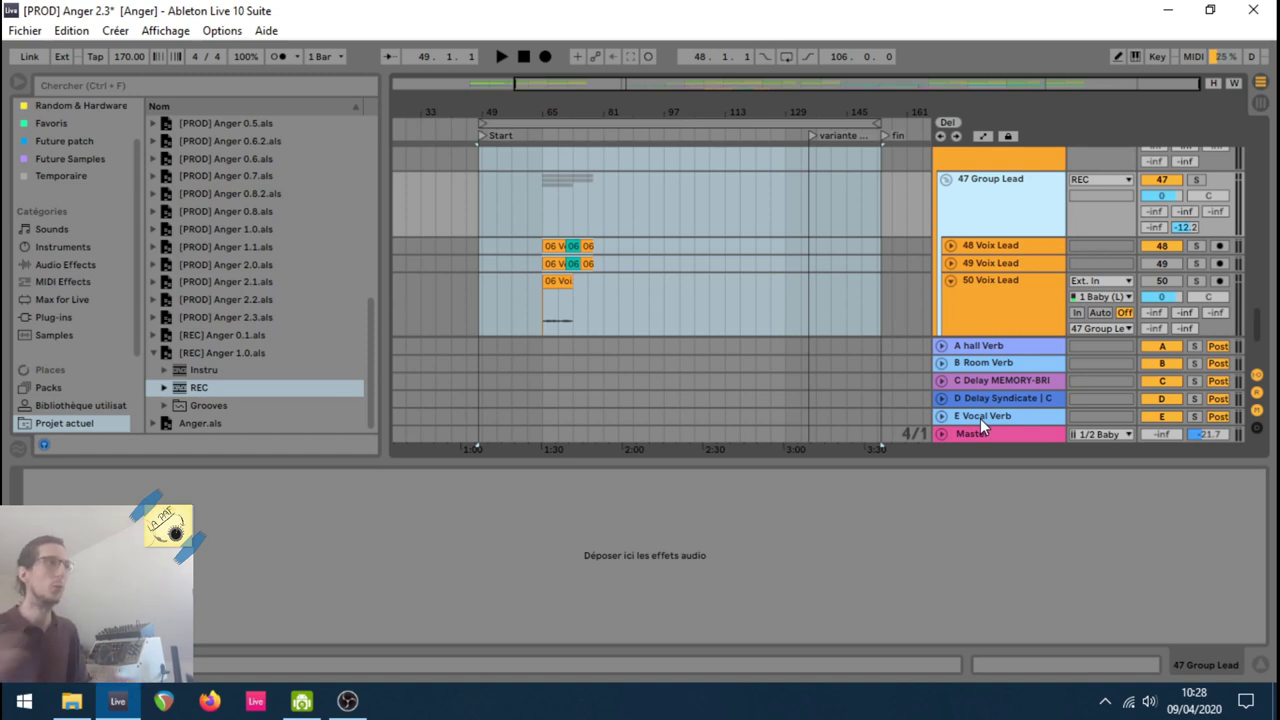
{"action": "left_click", "coordinate": [953, 222]}
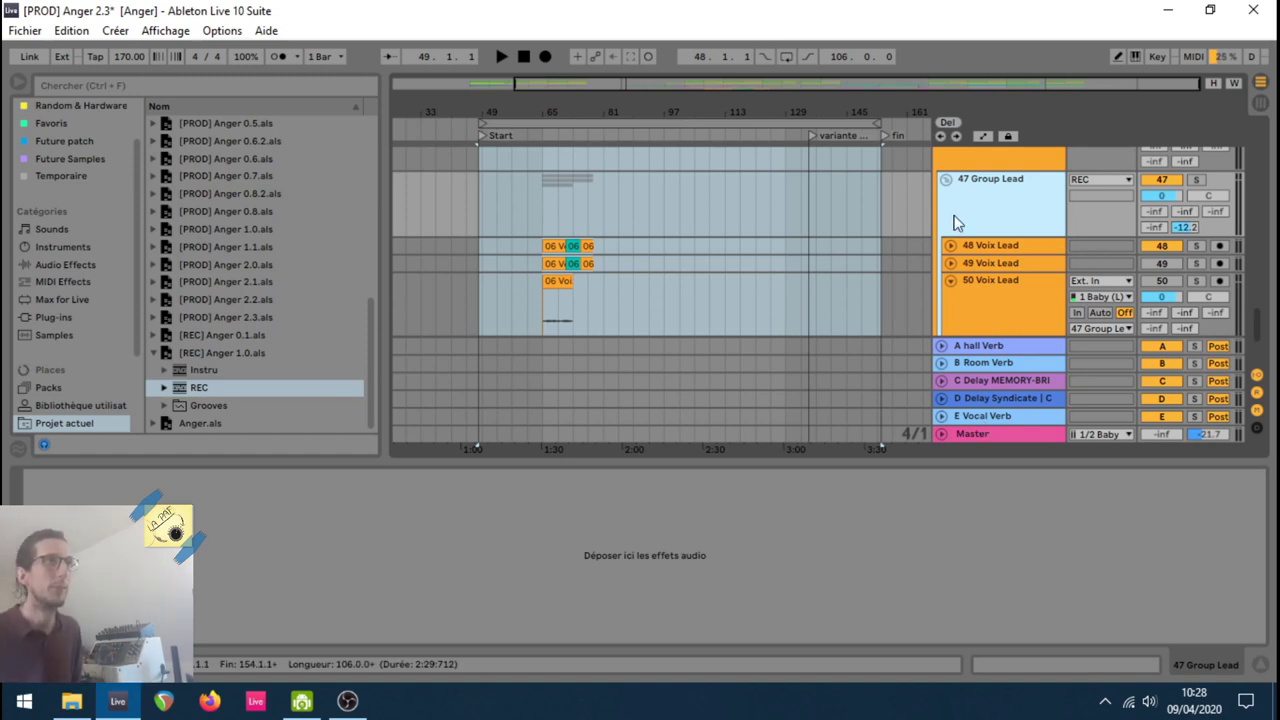